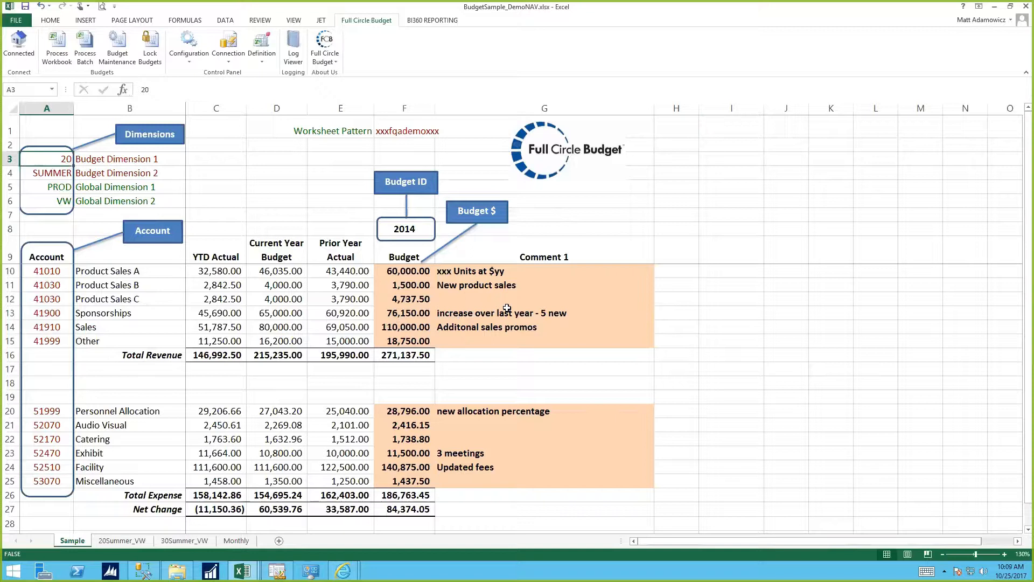
# Switch to the FCBBudgetTWO report in Internet Explorer and display its reporting tree.
pyautogui.click(464, 319)
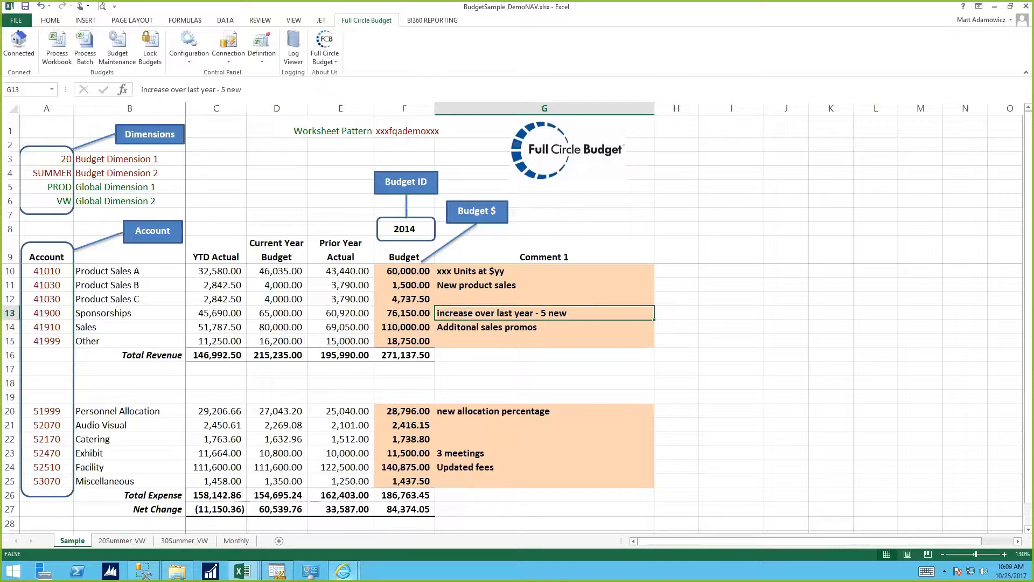
pyautogui.moveTo(344, 570)
pyautogui.click(282, 519)
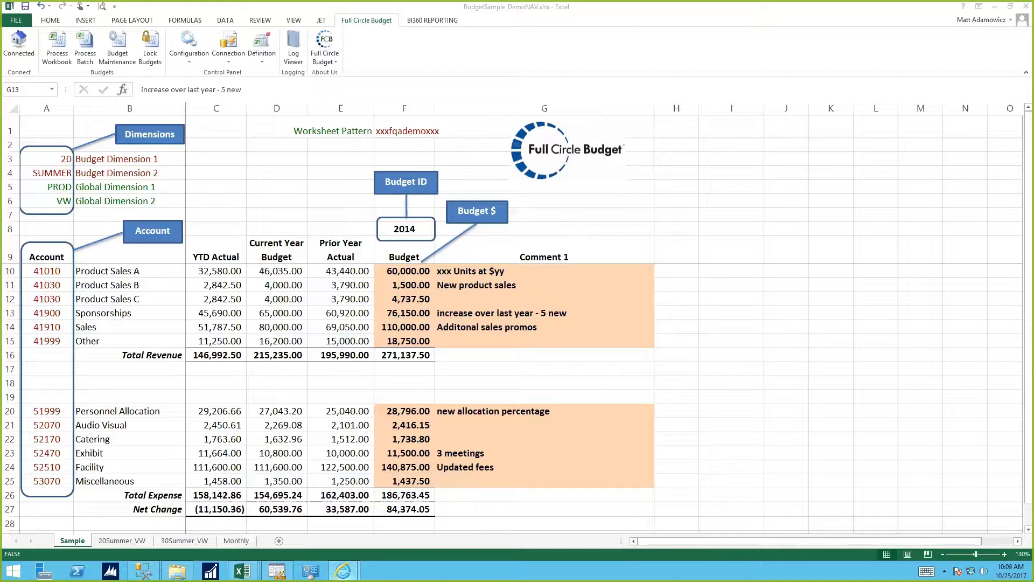
pyautogui.moveTo(343, 570)
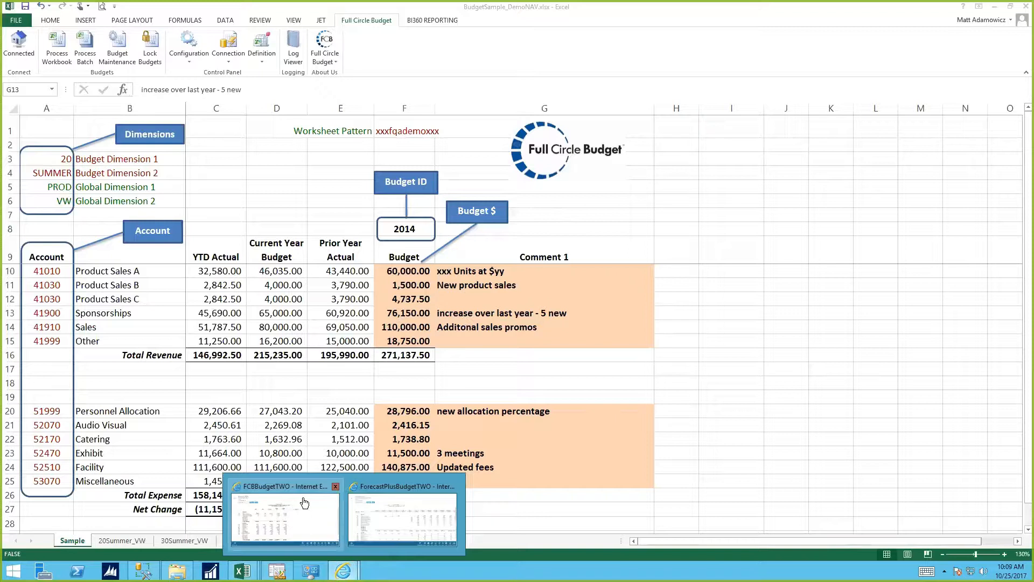
pyautogui.click(305, 502)
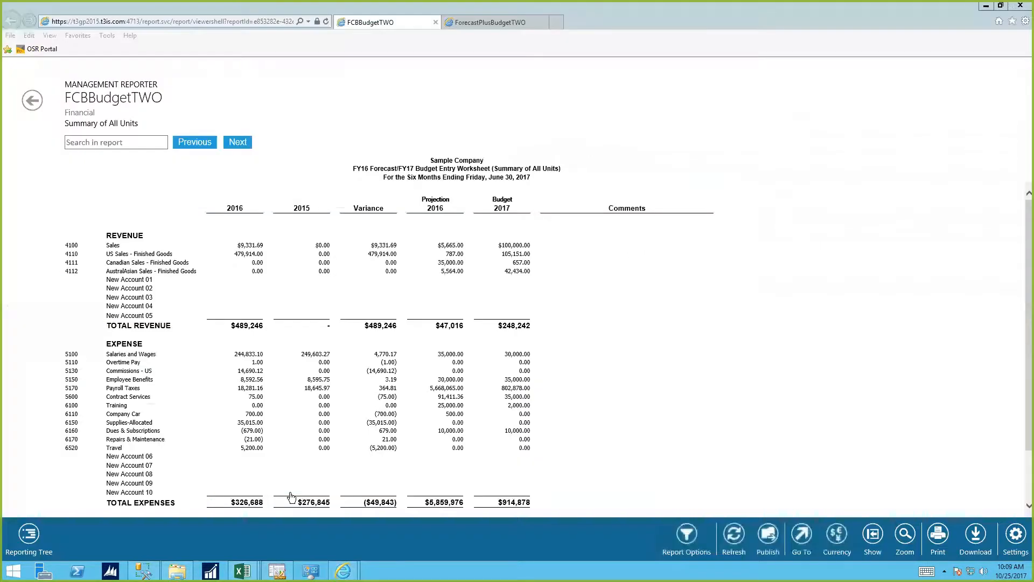
pyautogui.click(31, 536)
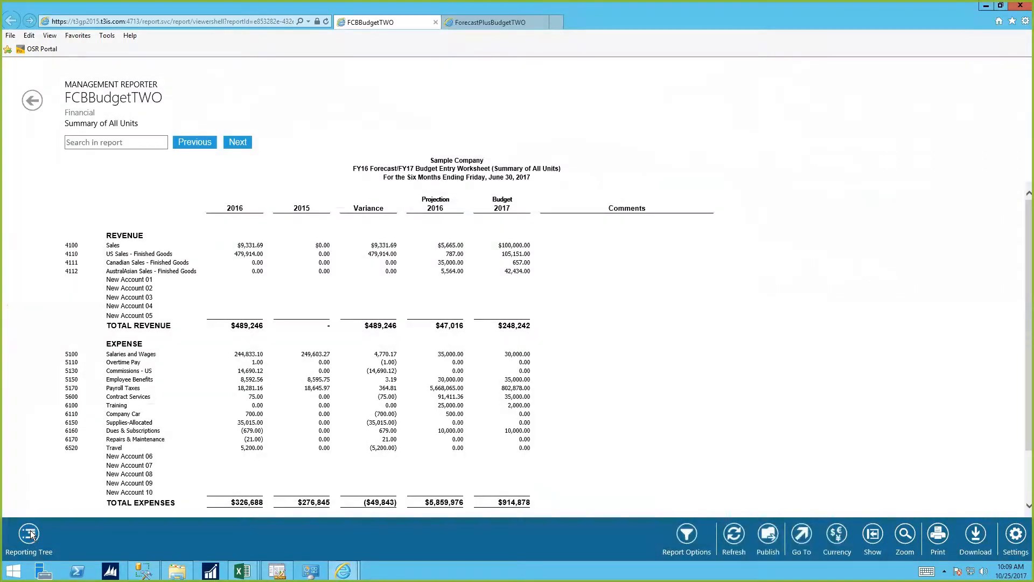
pyautogui.click(30, 533)
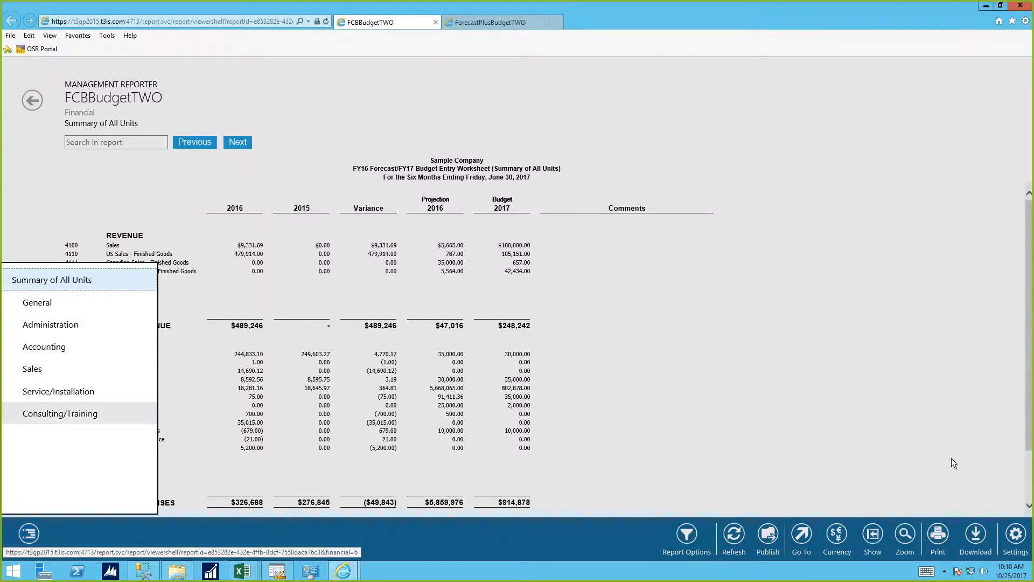
# Export the FCBBudgetTWO report and save it as FCBBudgetTWO.xlsx in the MR folder, replacing the existing file.
pyautogui.click(983, 534)
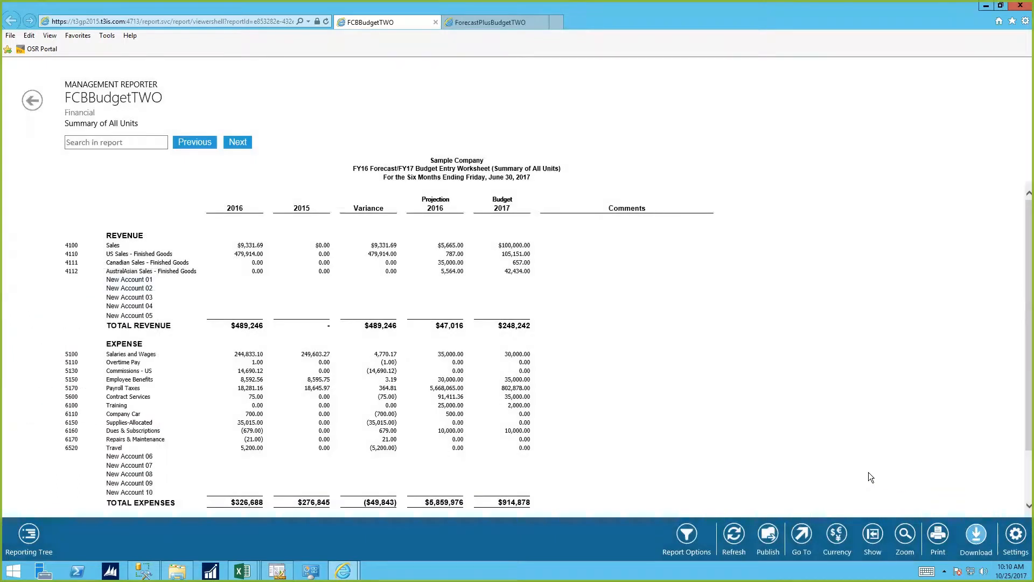
pyautogui.click(869, 472)
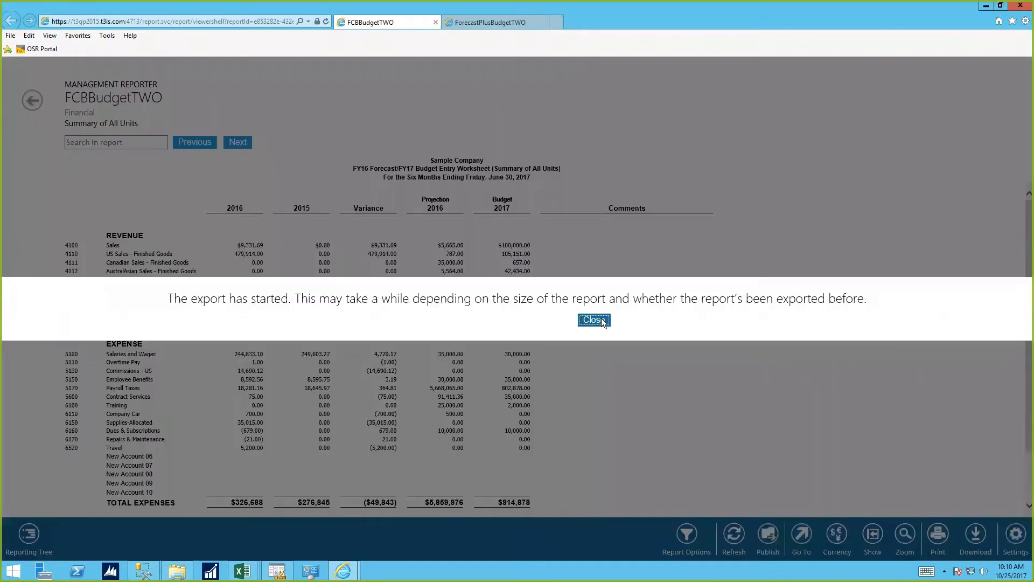
pyautogui.click(594, 320)
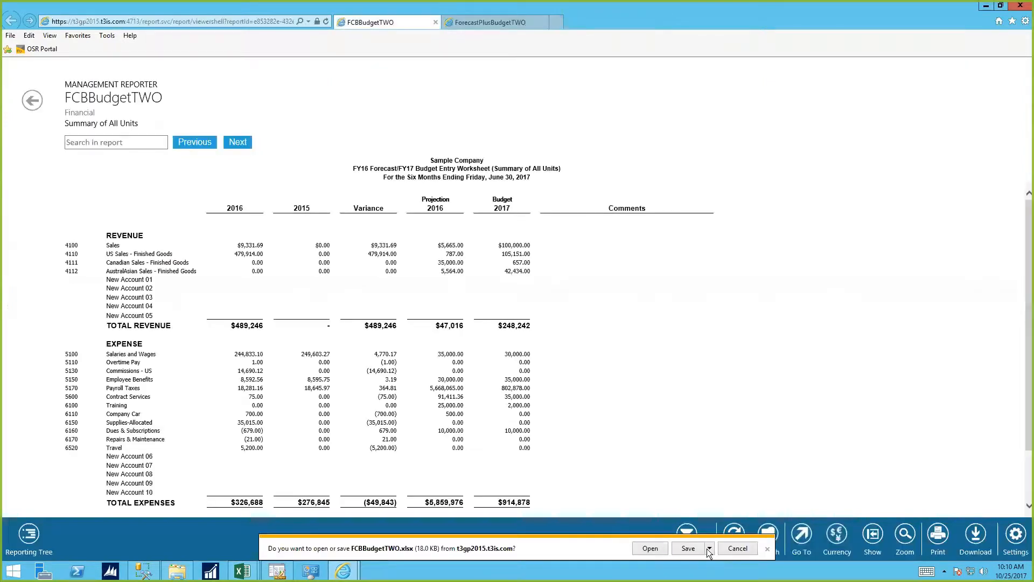
pyautogui.click(709, 549)
pyautogui.click(753, 536)
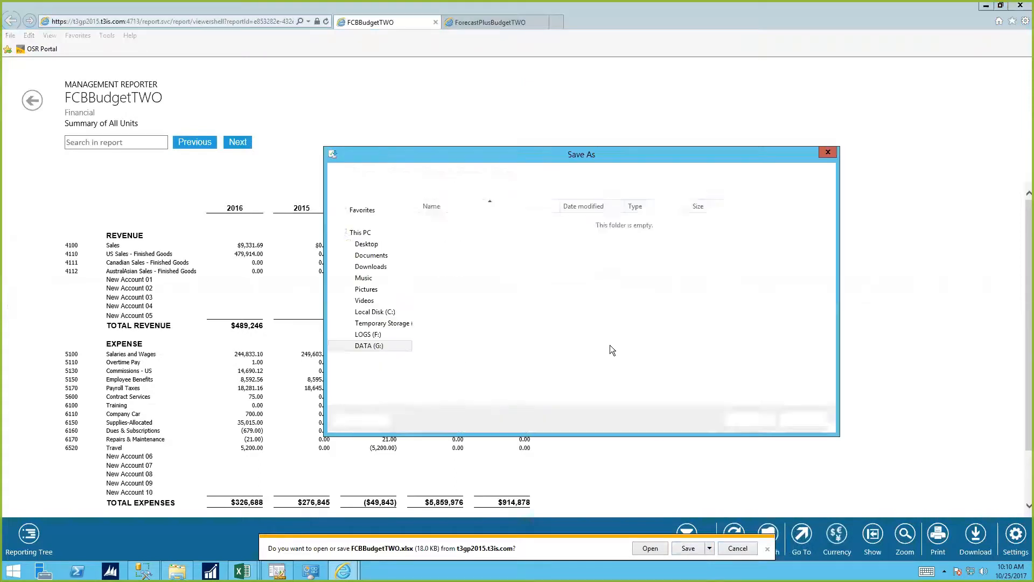
pyautogui.click(748, 420)
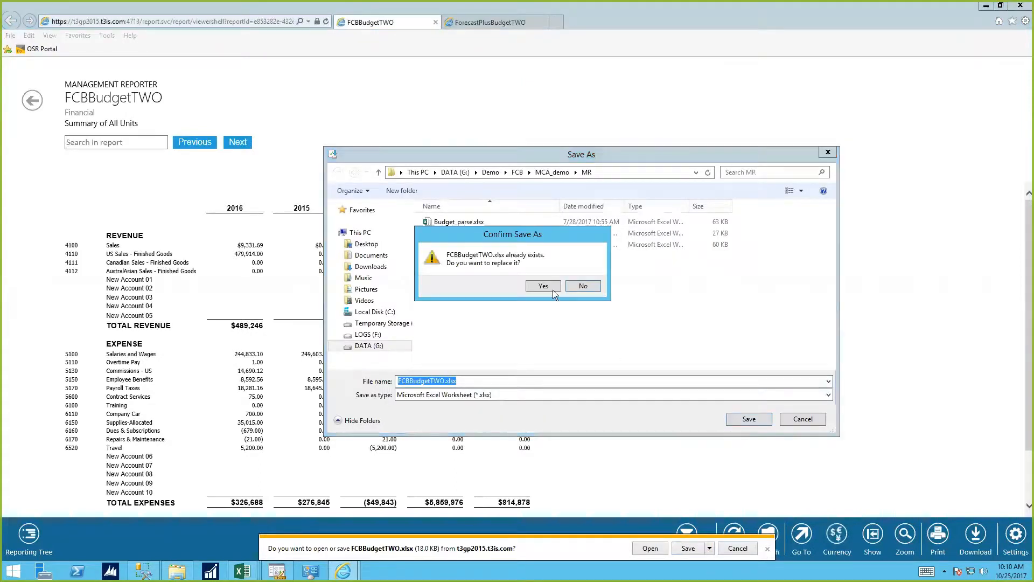
pyautogui.press('Return')
# Open the downloaded FCBBudgetTWO.xlsx from its folder in Excel and enable editing.
pyautogui.click(672, 548)
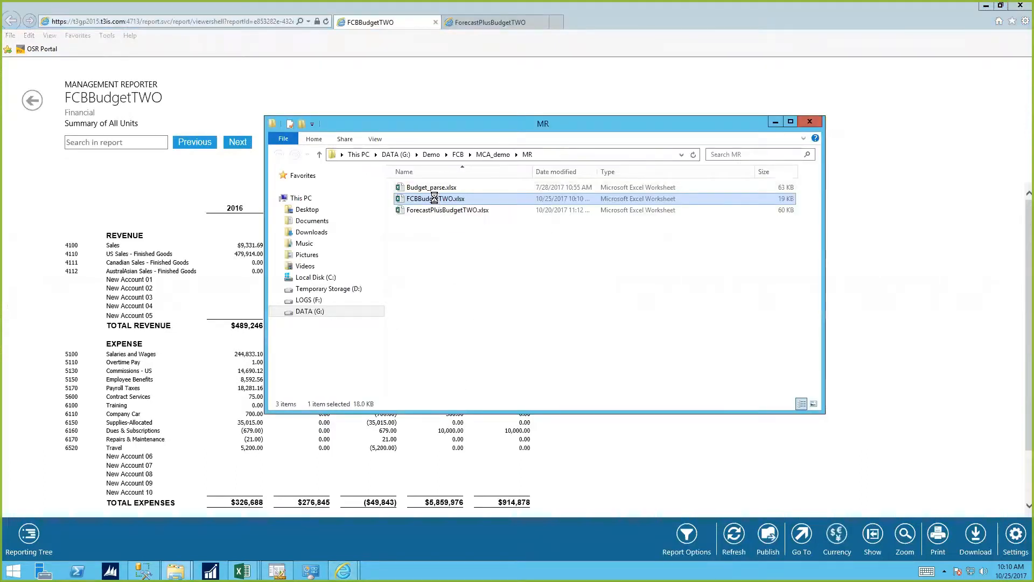
pyautogui.doubleClick(434, 198)
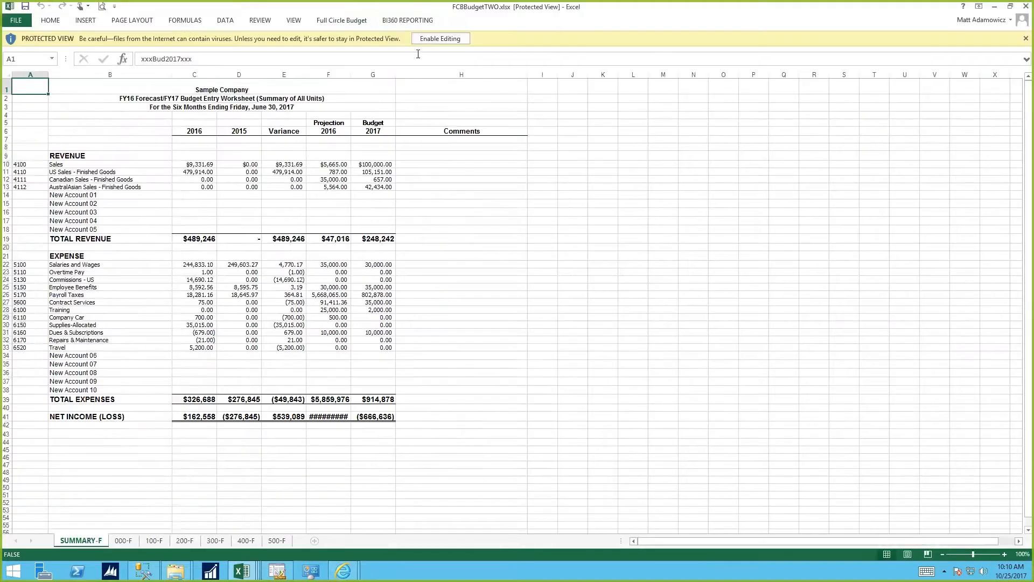
pyautogui.click(430, 39)
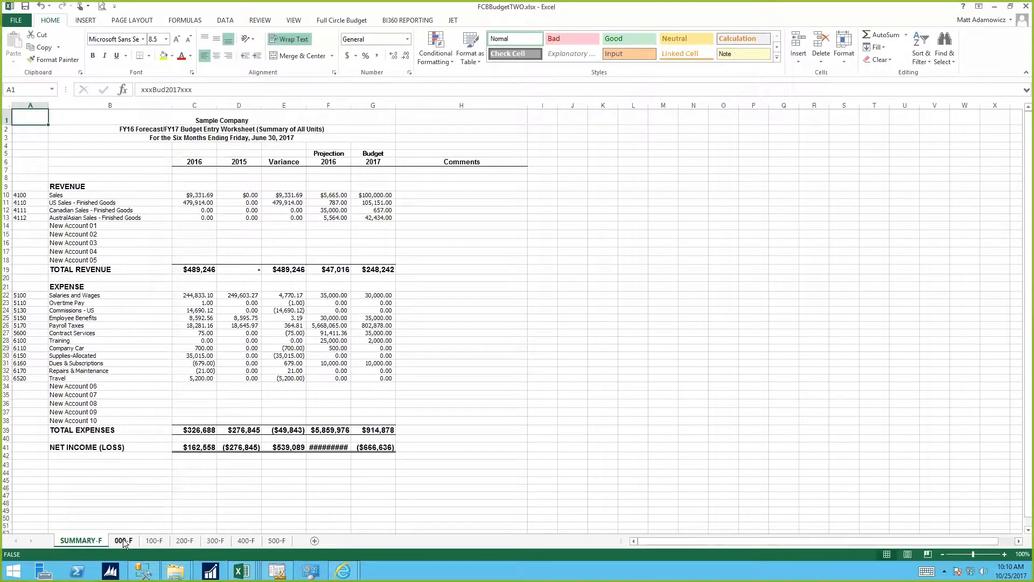
# Look through the workbook's unit sheets from 000-F to 400-F.
pyautogui.click(123, 541)
pyautogui.click(154, 541)
pyautogui.click(184, 541)
pyautogui.click(210, 540)
pyautogui.click(246, 541)
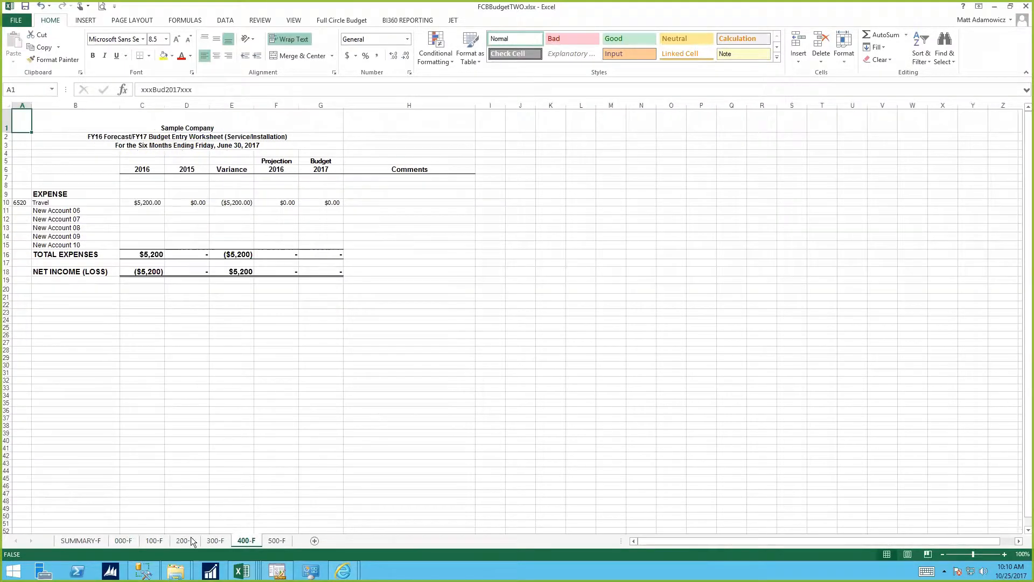
# On sheet 000-F, examine the Projection, Budget and Comments entry cells of the revenue and expense rows.
pyautogui.click(122, 541)
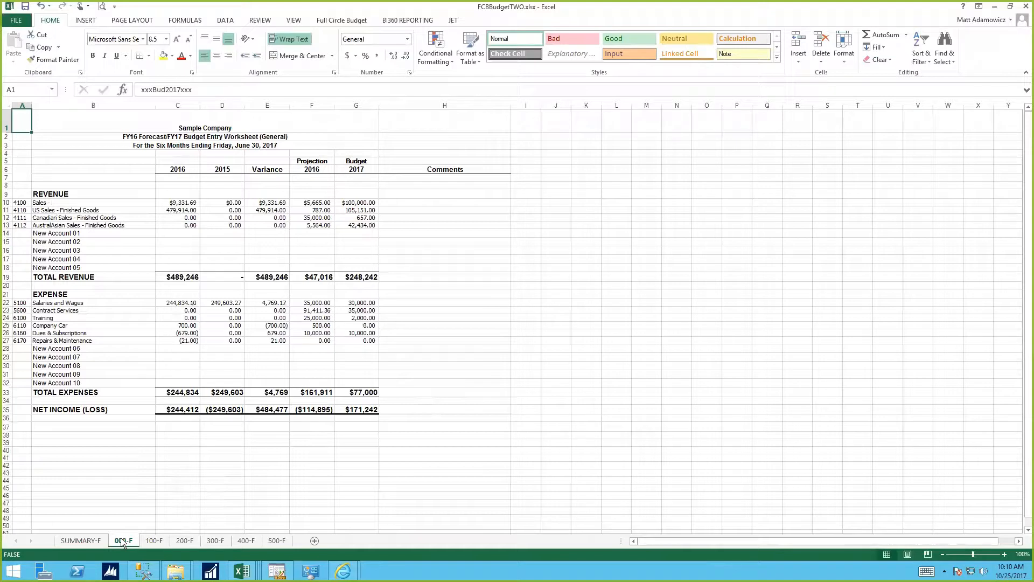
pyautogui.click(330, 203)
pyautogui.moveTo(341, 203); pyautogui.dragTo(350, 268)
pyautogui.moveTo(318, 299); pyautogui.dragTo(354, 376)
pyautogui.moveTo(409, 203); pyautogui.dragTo(410, 251)
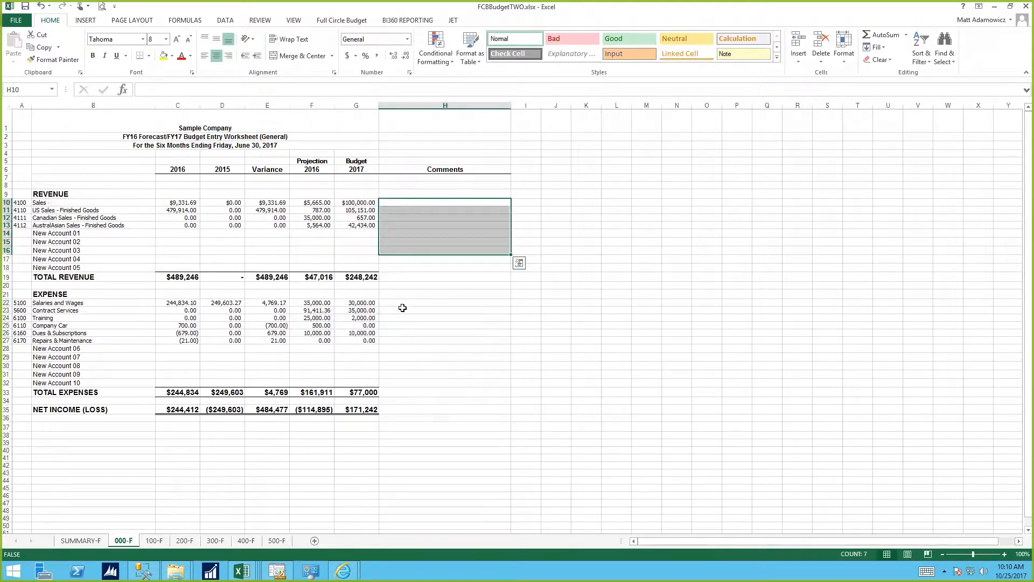
pyautogui.moveTo(402, 303); pyautogui.dragTo(400, 350)
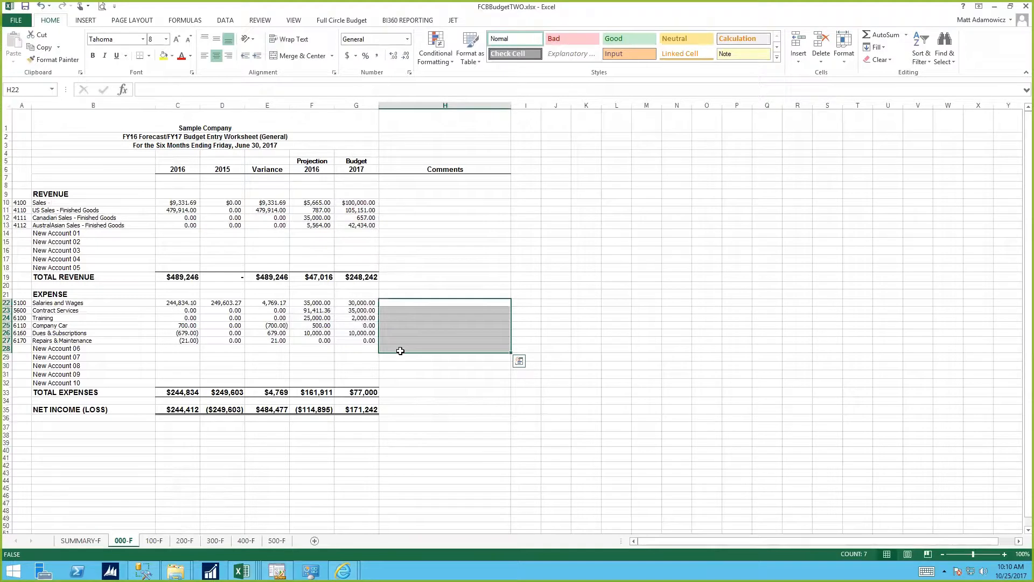
# Open the settings of the Full Circle Budget definition FCB_MR_BUDGET.
pyautogui.click(339, 20)
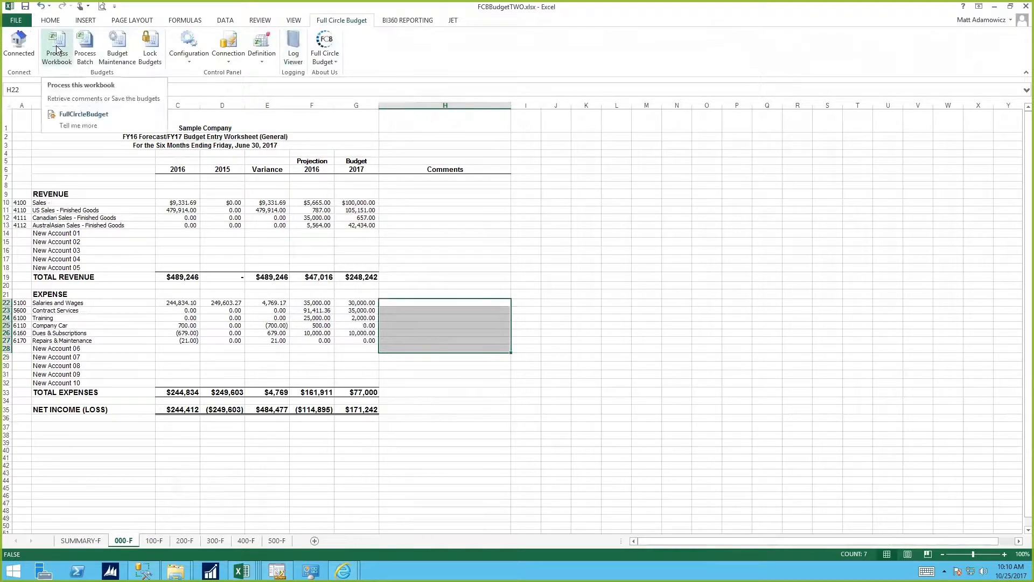
pyautogui.click(263, 49)
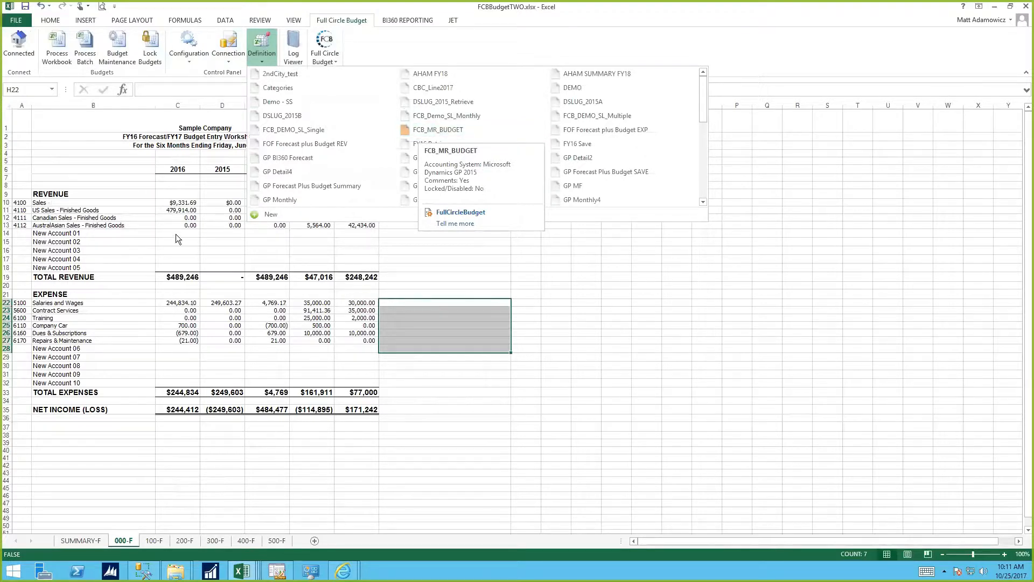
pyautogui.click(415, 131)
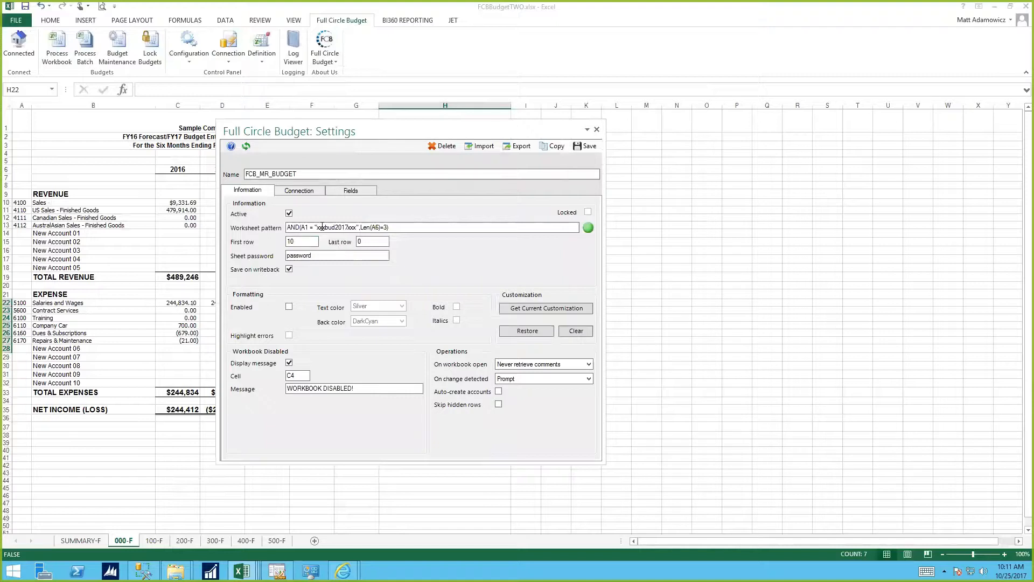
# Review the definition's field mappings, including the Section F account mapping and the Section G settings, and close the settings.
pyautogui.click(342, 192)
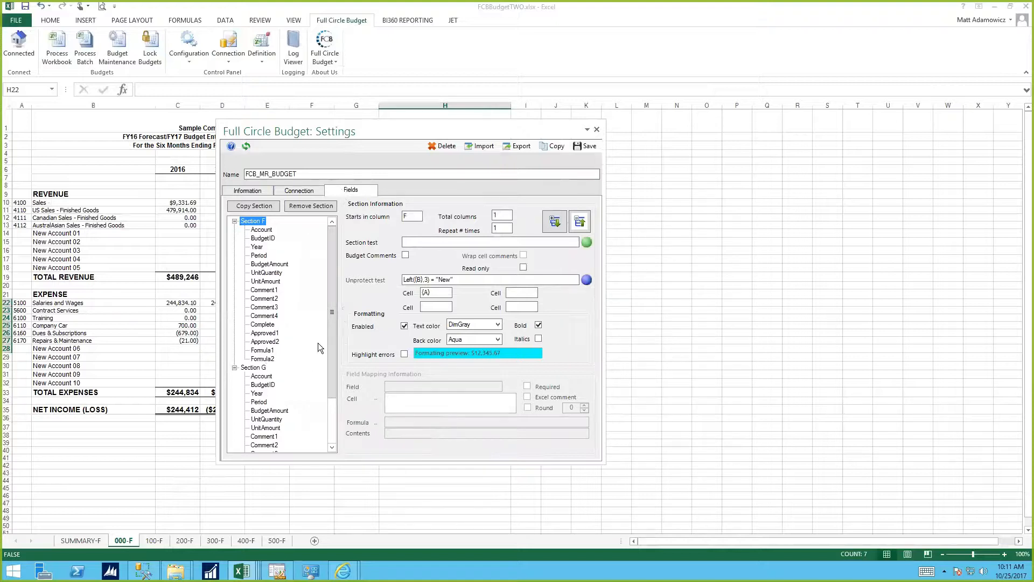
pyautogui.scroll(-3, 333, 388)
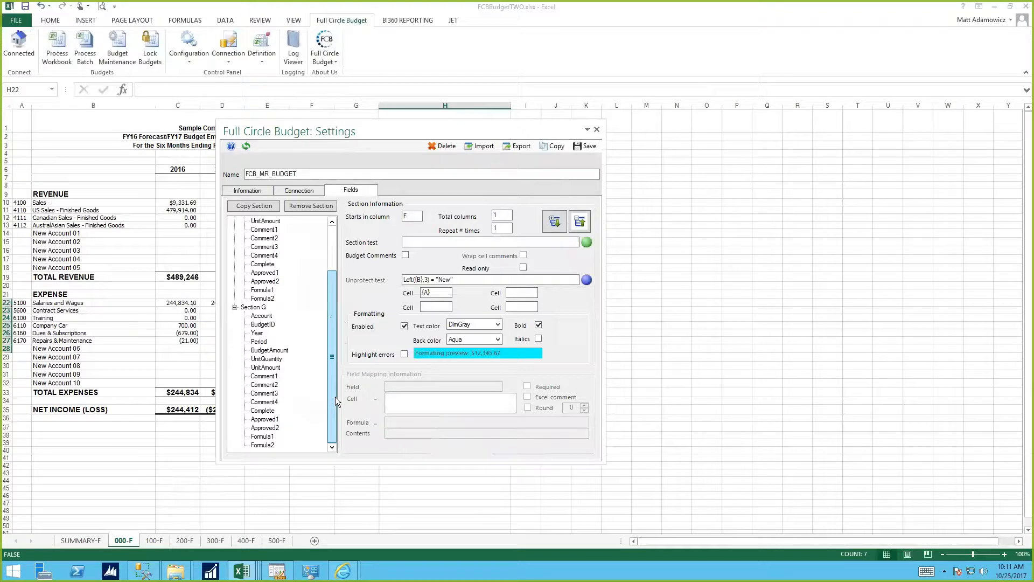
pyautogui.scroll(3, 336, 333)
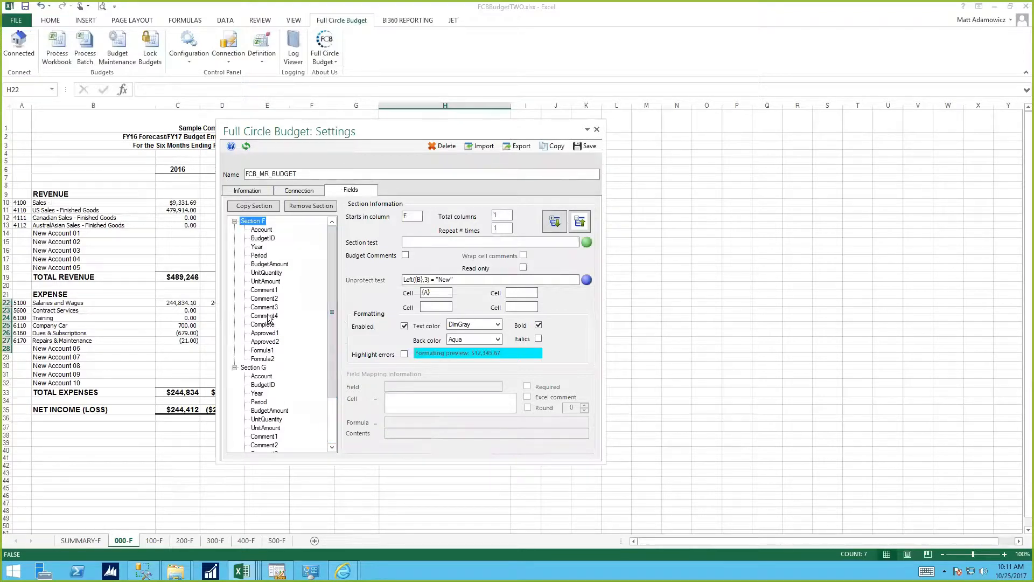
pyautogui.click(262, 230)
pyautogui.press('Down')
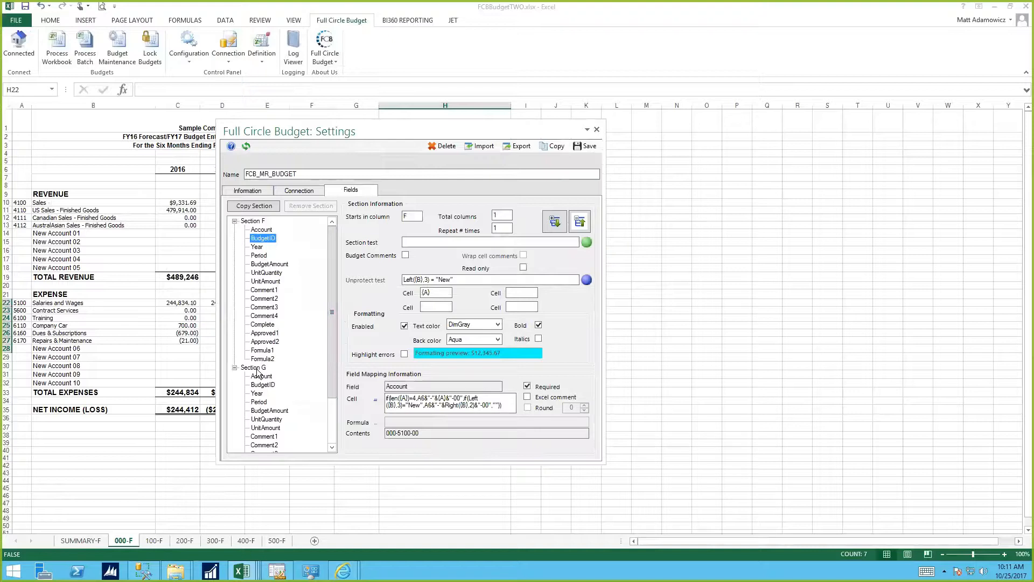
pyautogui.click(257, 369)
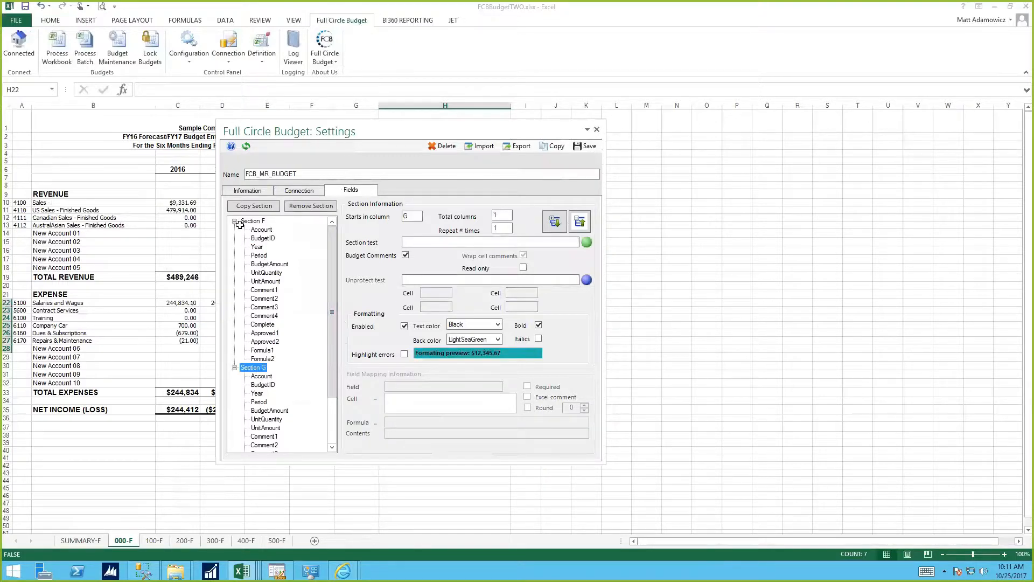
pyautogui.press('Escape')
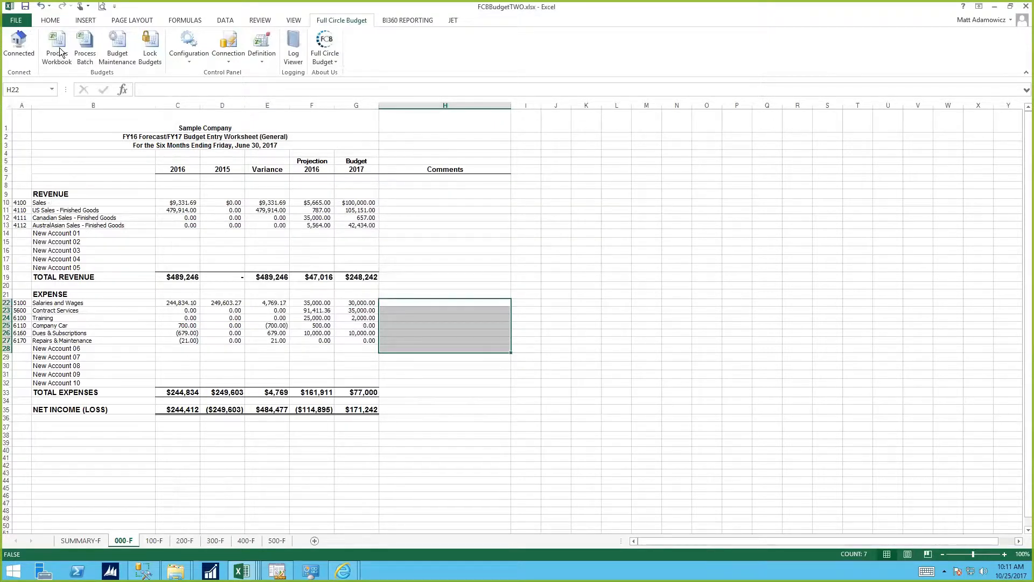
# Open the workbook processing dialog and limit the selected sheets to 000-F, 100-F, 200-F and 300-F.
pyautogui.click(411, 228)
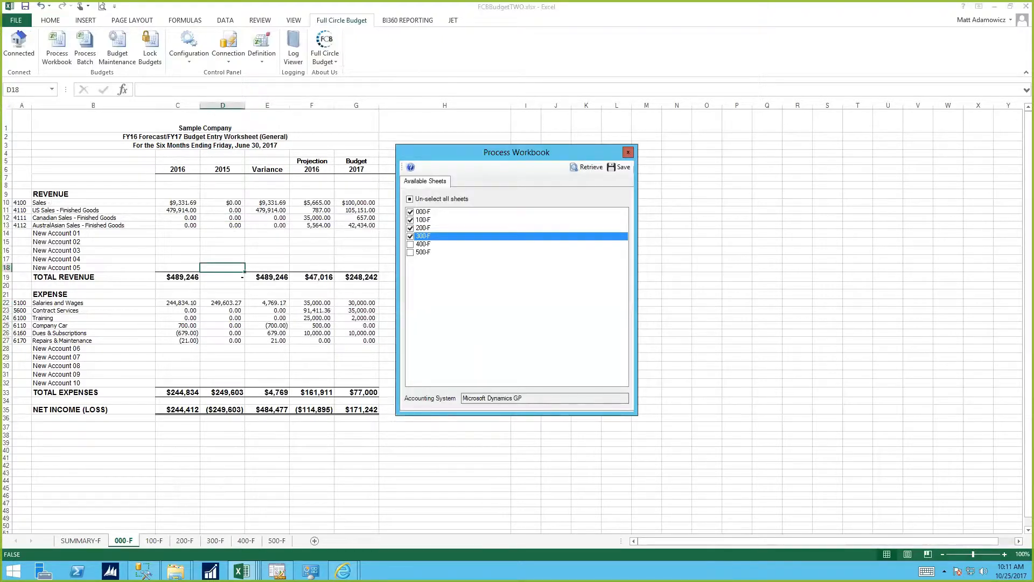
# Try to make Dummy Local Printer the default printer in Devices and Printers, and close the window.
pyautogui.rightClick(311, 571)
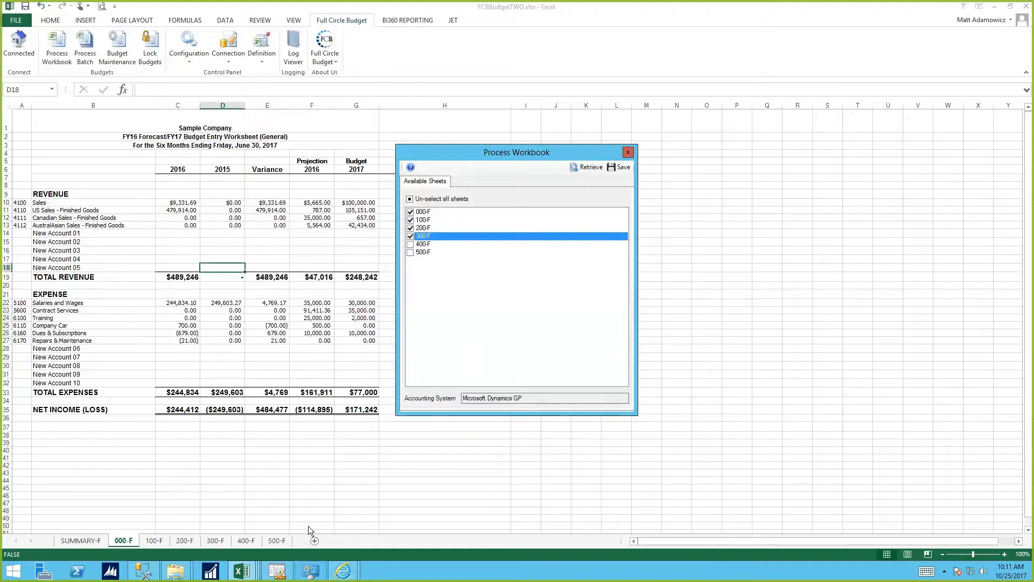
pyautogui.click(286, 434)
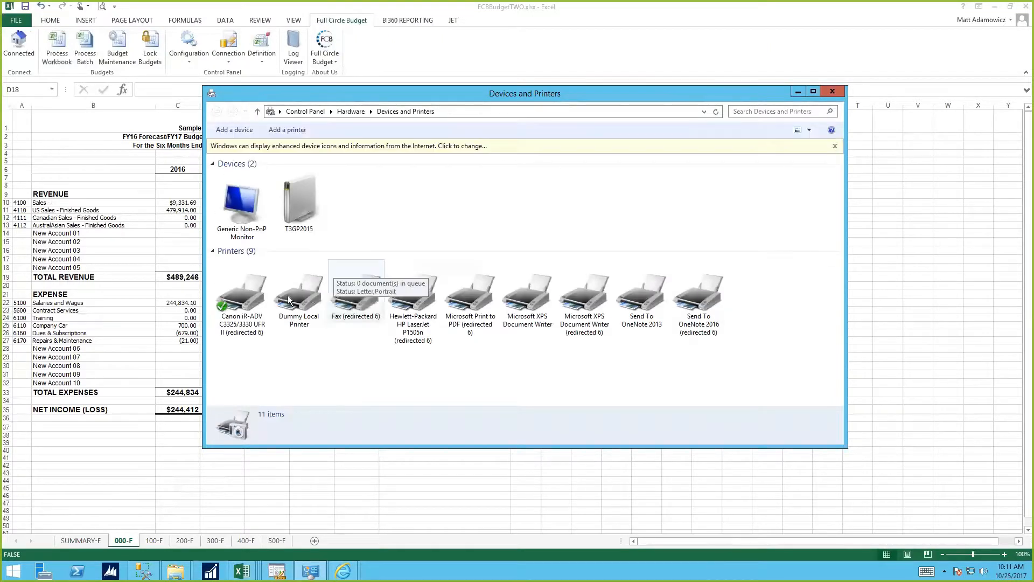
pyautogui.rightClick(289, 298)
pyautogui.click(251, 315)
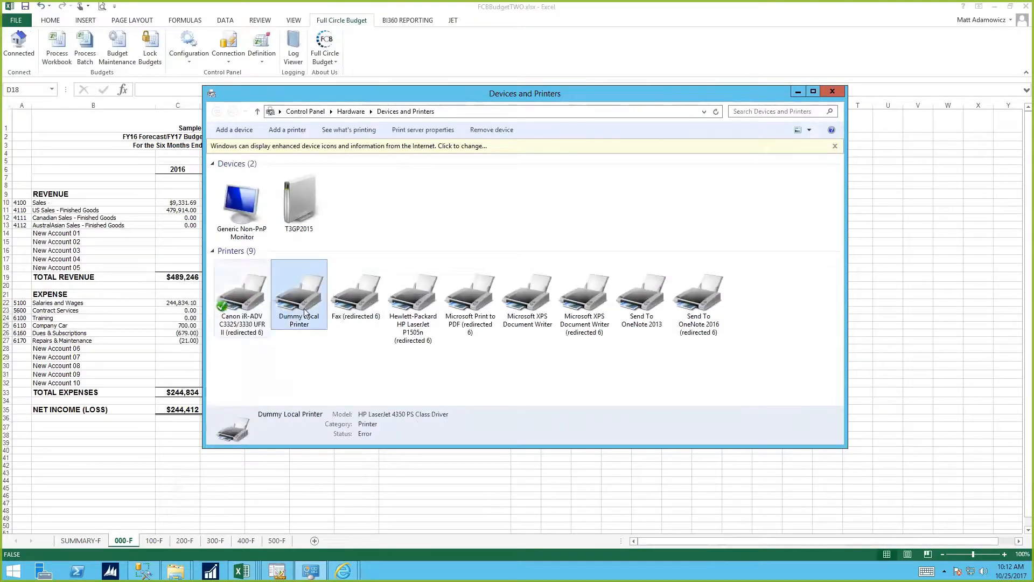
pyautogui.click(832, 91)
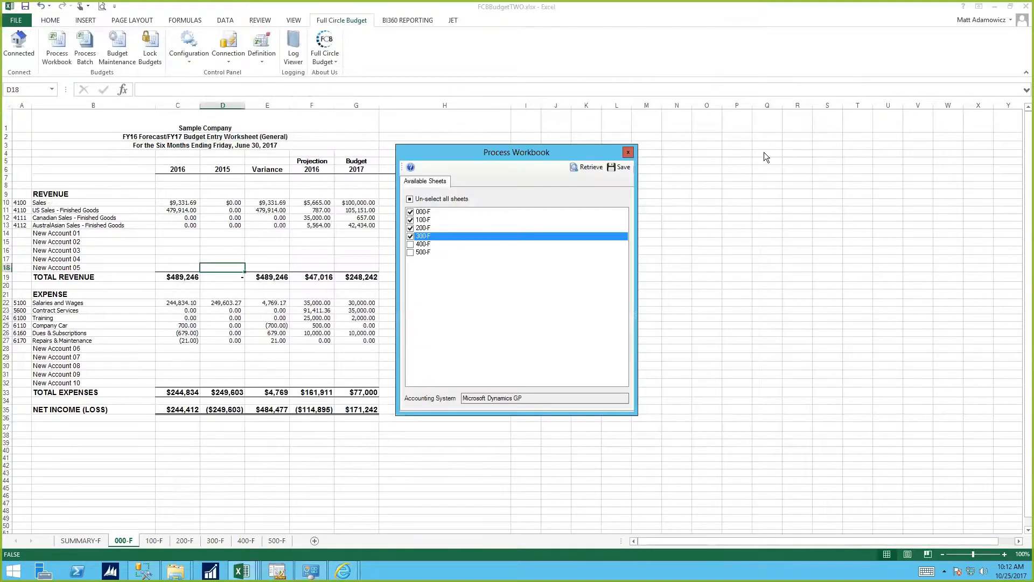
# Retrieve the comments for the selected sheets and inspect the formatted Projection and Budget cells on 300-F and sheet 200-F.
pyautogui.click(585, 169)
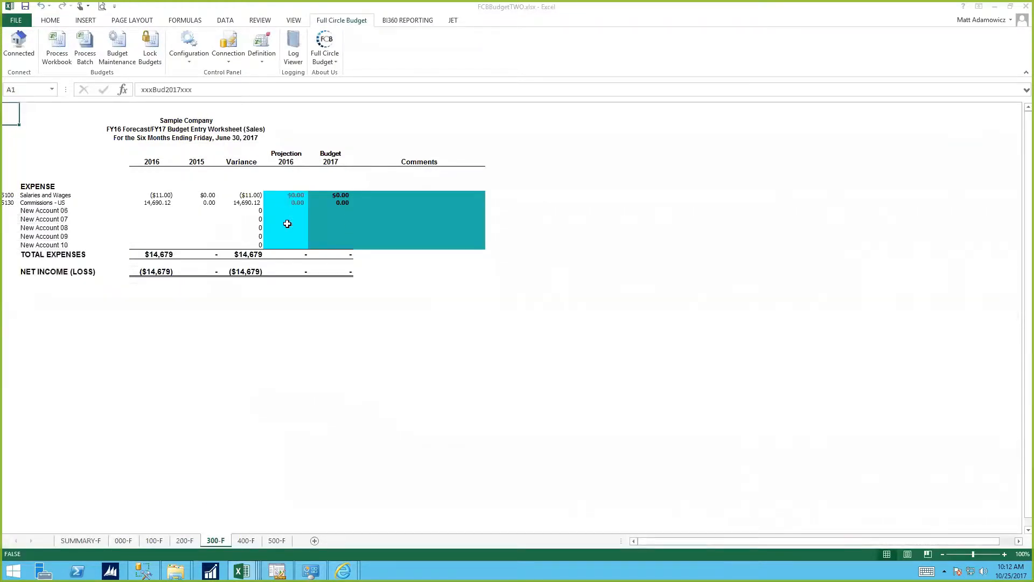
pyautogui.moveTo(288, 195); pyautogui.dragTo(287, 225)
pyautogui.moveTo(331, 196); pyautogui.dragTo(331, 212)
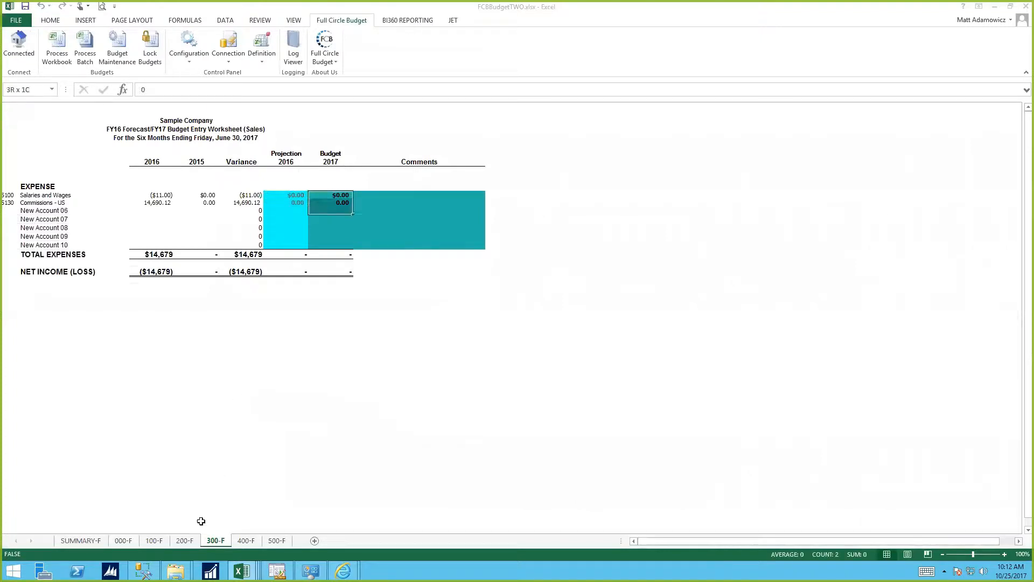
pyautogui.click(189, 541)
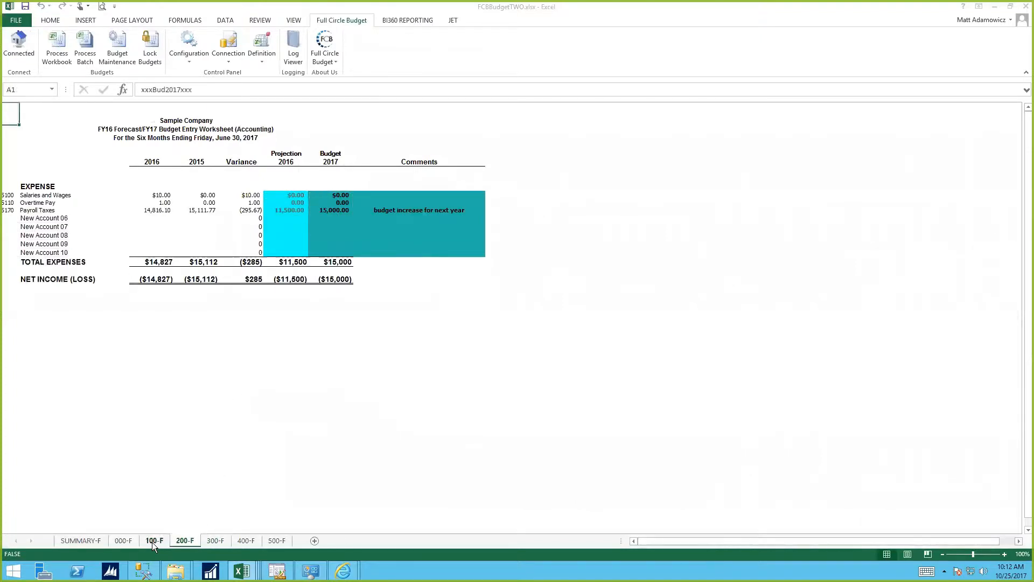
# Try to edit the US Sales 2016 actual amount and the Contract Services label on sheet 000-F, and dismiss the warnings.
pyautogui.click(153, 541)
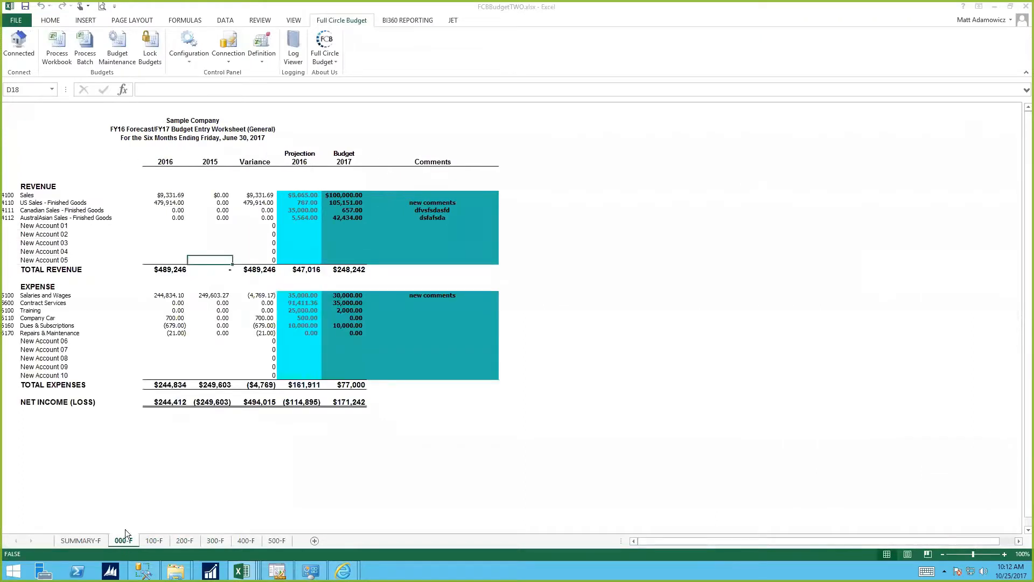
pyautogui.doubleClick(183, 204)
pyautogui.click(525, 319)
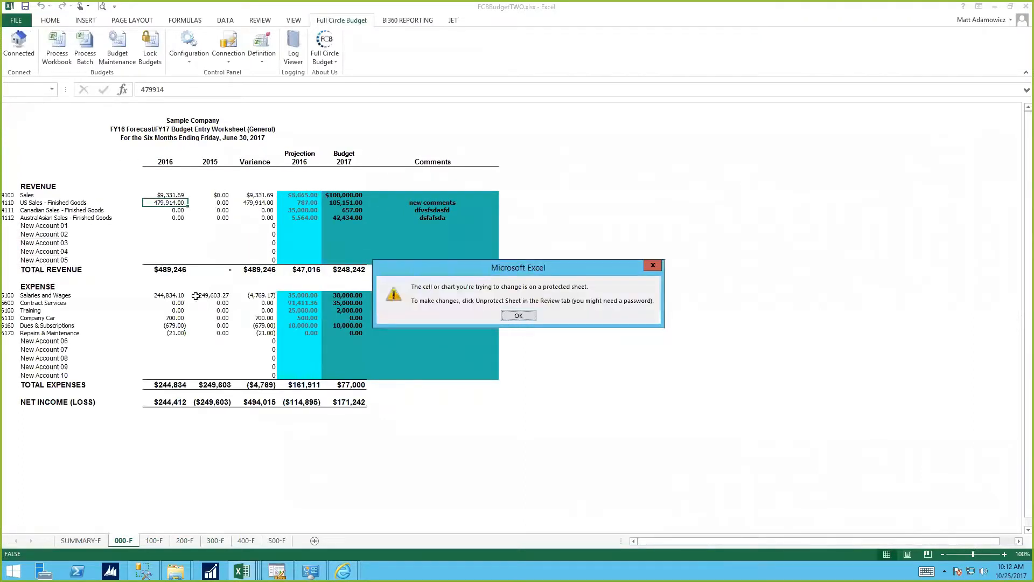
pyautogui.doubleClick(72, 303)
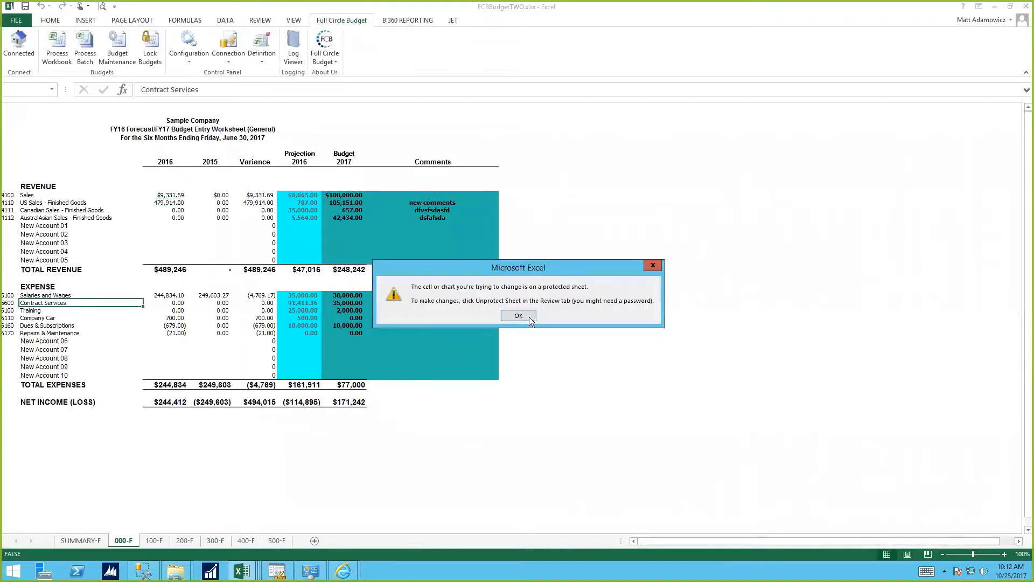
pyautogui.click(528, 319)
# Set the 2016 Projection on 000-F to 6,000 for Sales, 8,000 for US Sales and 65,444 for Canadian Sales.
pyautogui.click(156, 209)
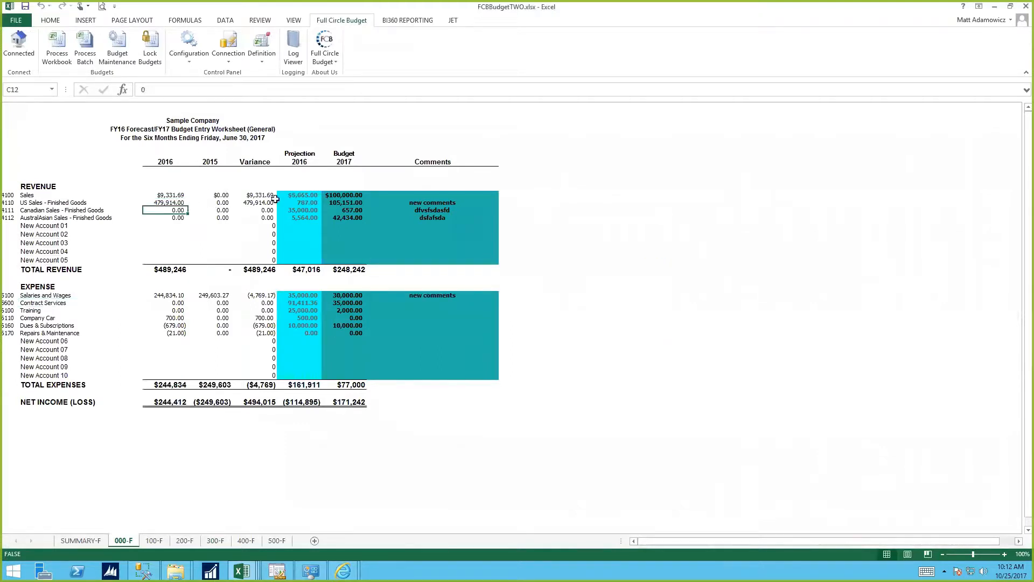
pyautogui.press('Tab')
pyautogui.write('6,000')
pyautogui.press('Return')
pyautogui.write('8000')
pyautogui.press('Return')
pyautogui.write('65444')
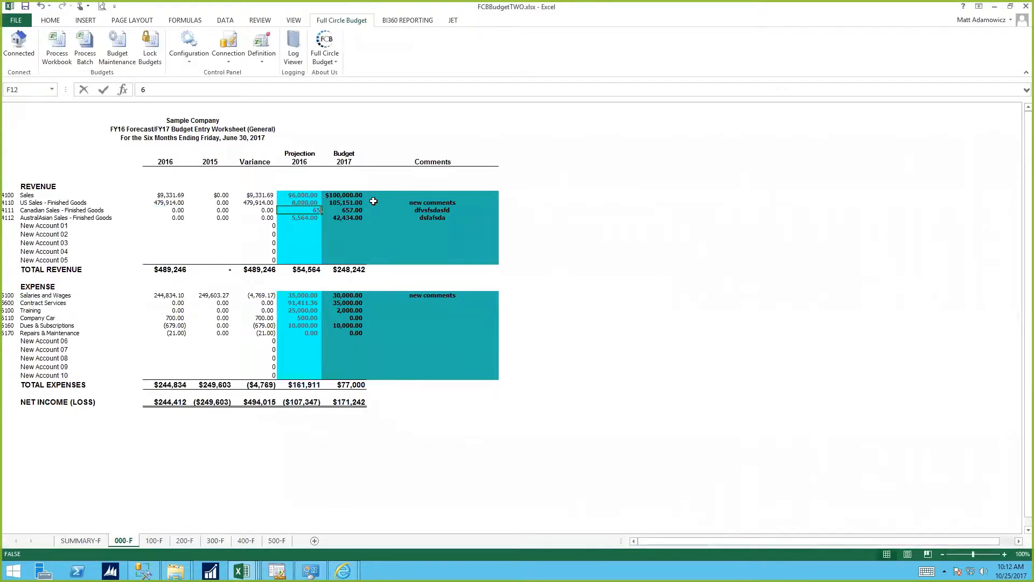
pyautogui.press('Return')
# Set the 2017 Budget for Canadian Sales - Finished Goods on 000-F to 7,500.
pyautogui.press('Right')
pyautogui.press('Up')
pyautogui.write('7500')
pyautogui.press('Return')
# Enter the comment "comments" for the Sales account on 000-F.
pyautogui.click(431, 195)
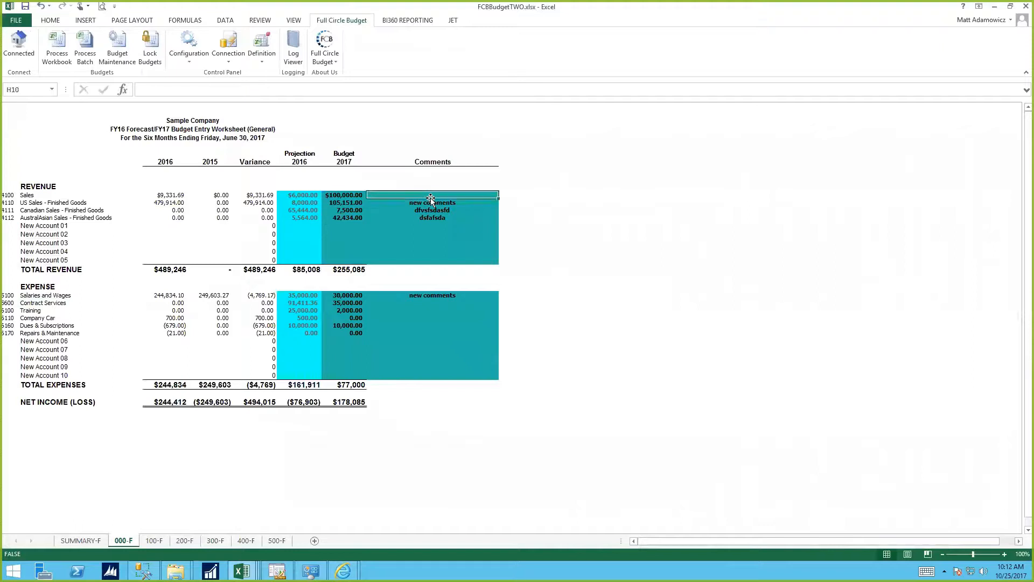
pyautogui.write('commentsments')
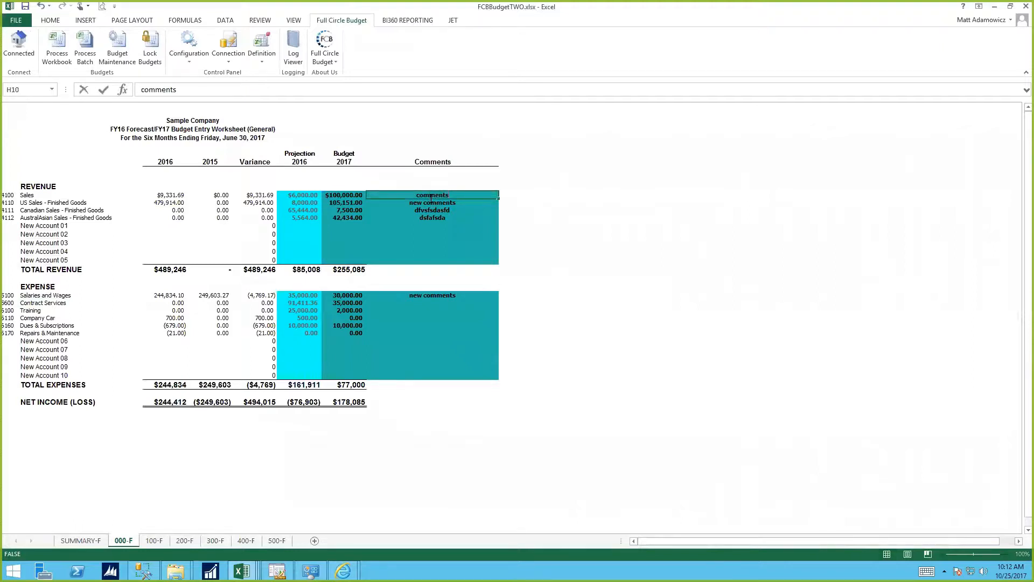
pyautogui.press('Return')
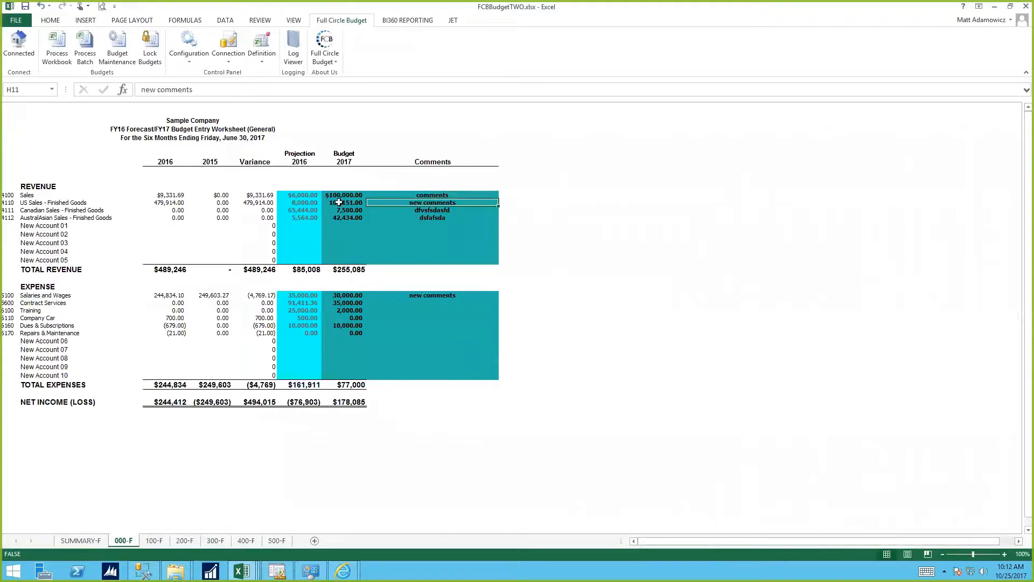
# Replace the comment for AustralAsian Sales - Finished Goods on 000-F with "retrieve".
pyautogui.click(434, 215)
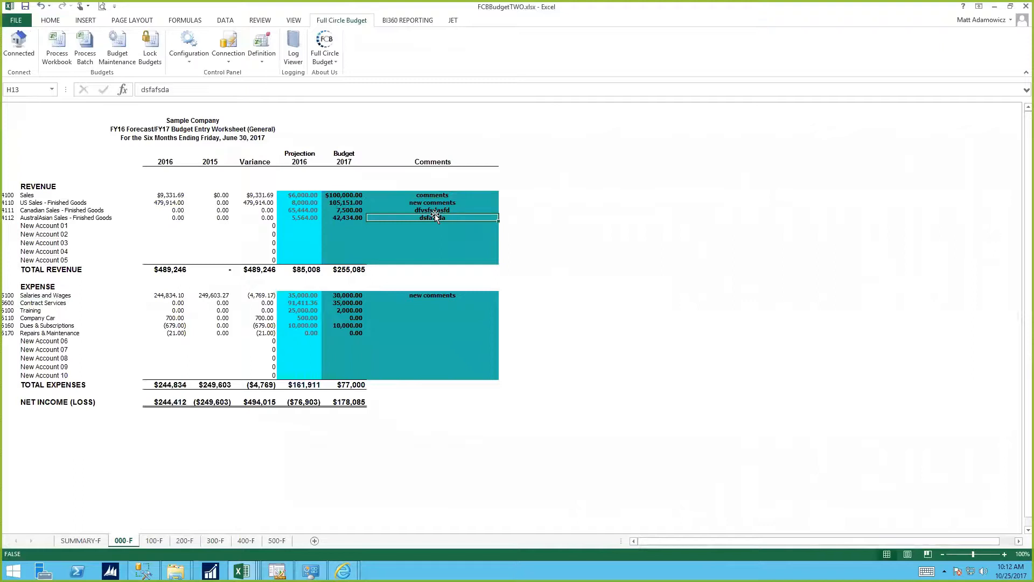
pyautogui.write('retierve')
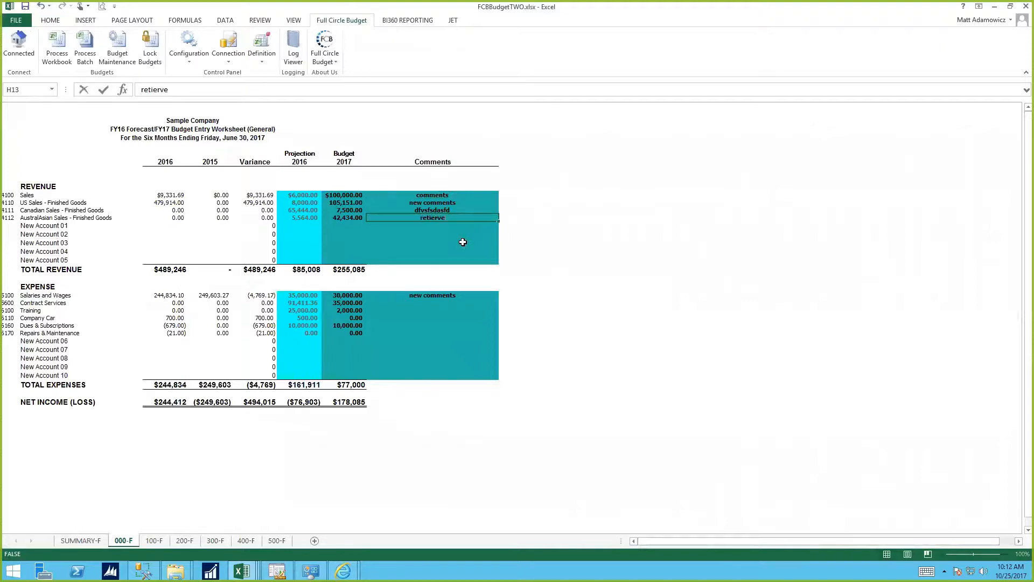
pyautogui.press('BackSpace')
pyautogui.press('BackSpace')
pyautogui.press('BackSpace')
pyautogui.press('BackSpace')
pyautogui.press('BackSpace')
pyautogui.write('rieve')
pyautogui.press('Return')
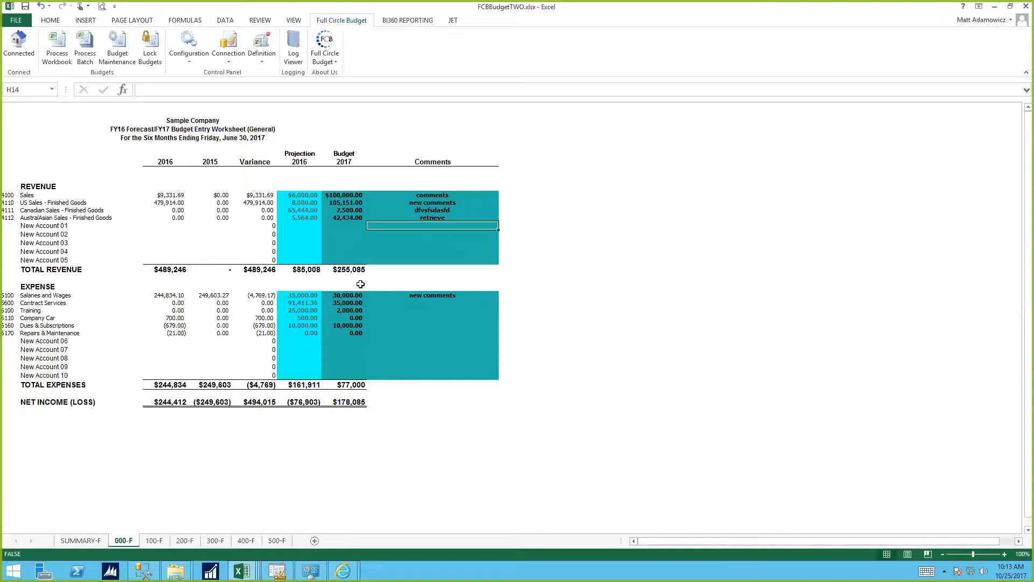
# Look at the Full Circle Budget commands for saving budgets and viewing results from a cell, and dismiss them.
pyautogui.click(418, 311)
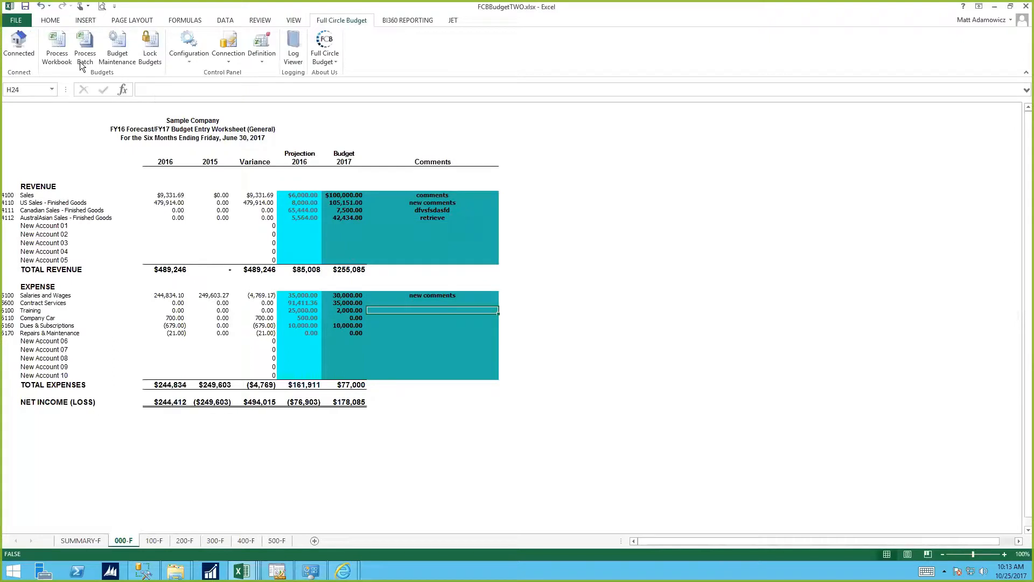
pyautogui.rightClick(529, 315)
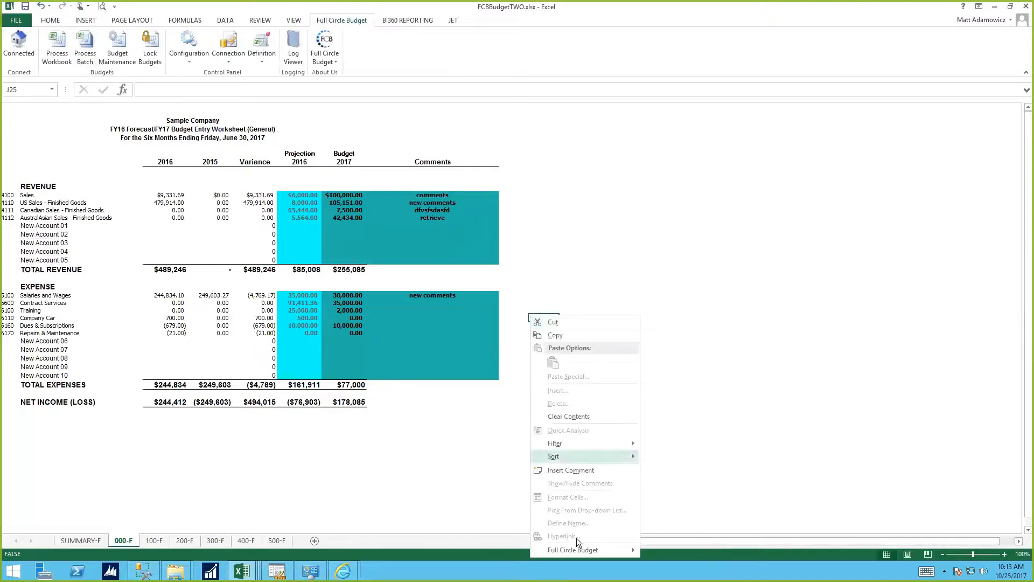
pyautogui.moveTo(619, 549)
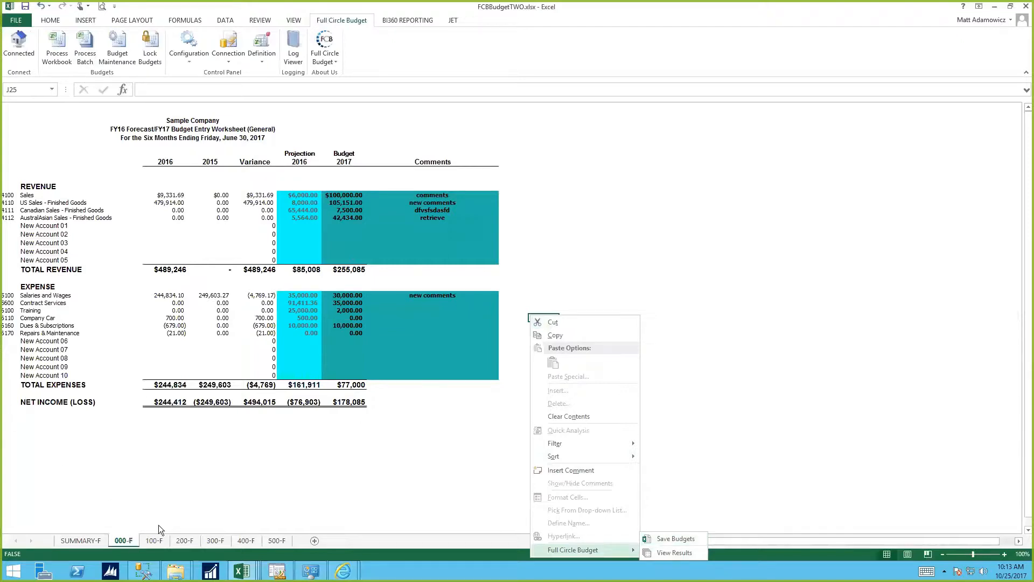
pyautogui.click(360, 497)
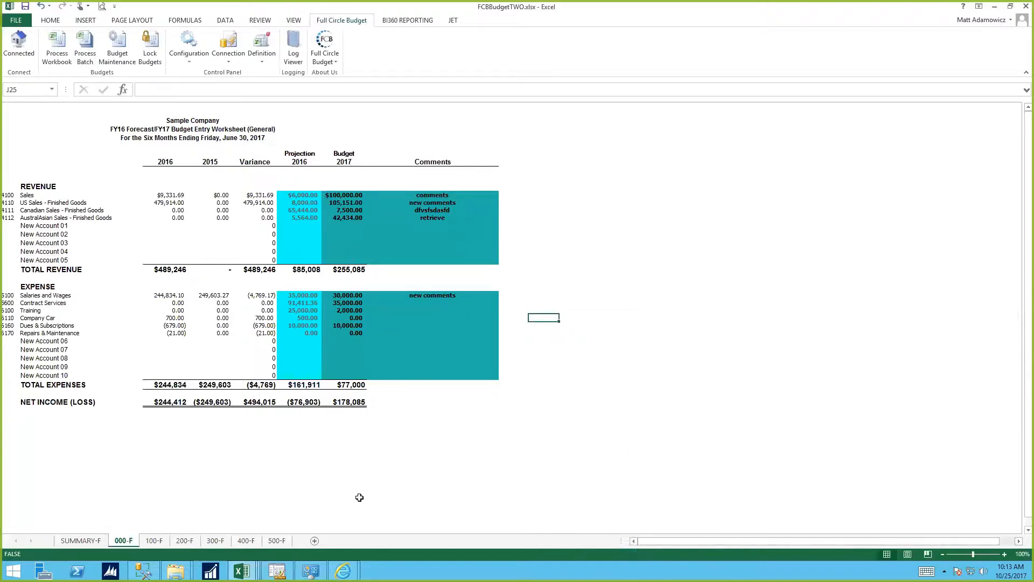
# Save the workbook and decline writing back the pending budget changes.
pyautogui.click(25, 7)
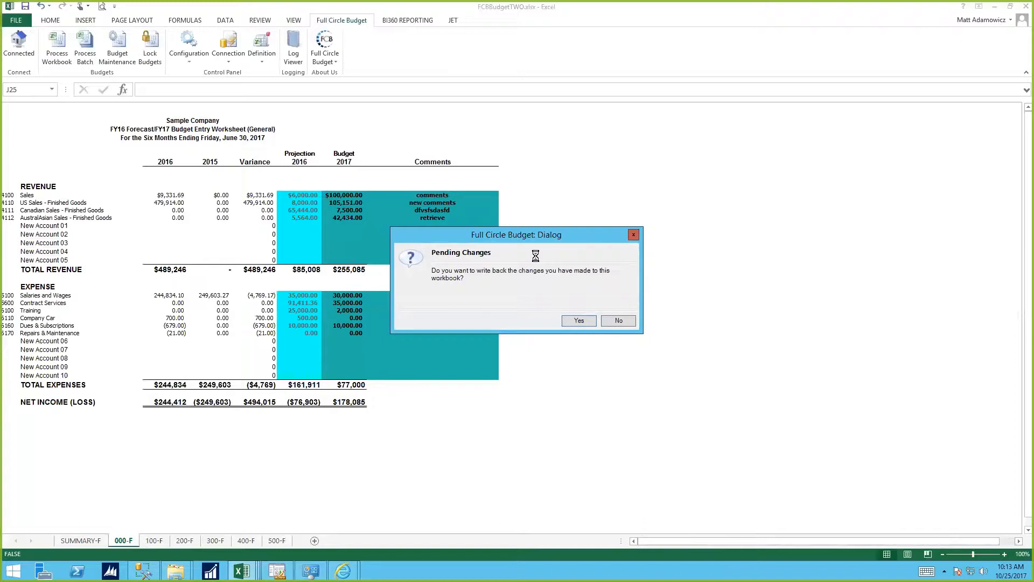
pyautogui.moveTo(497, 241); pyautogui.dragTo(589, 219)
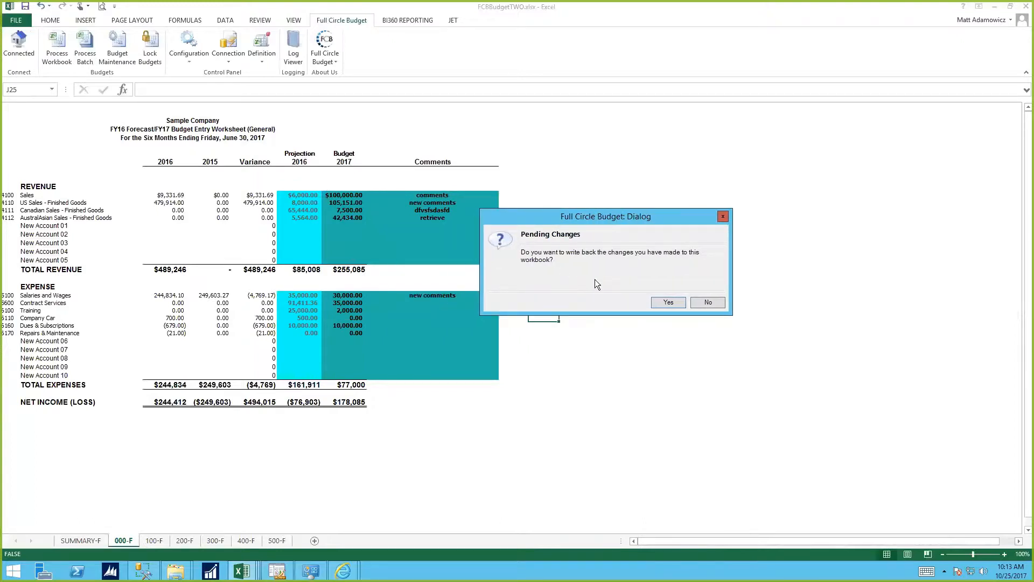
pyautogui.click(708, 303)
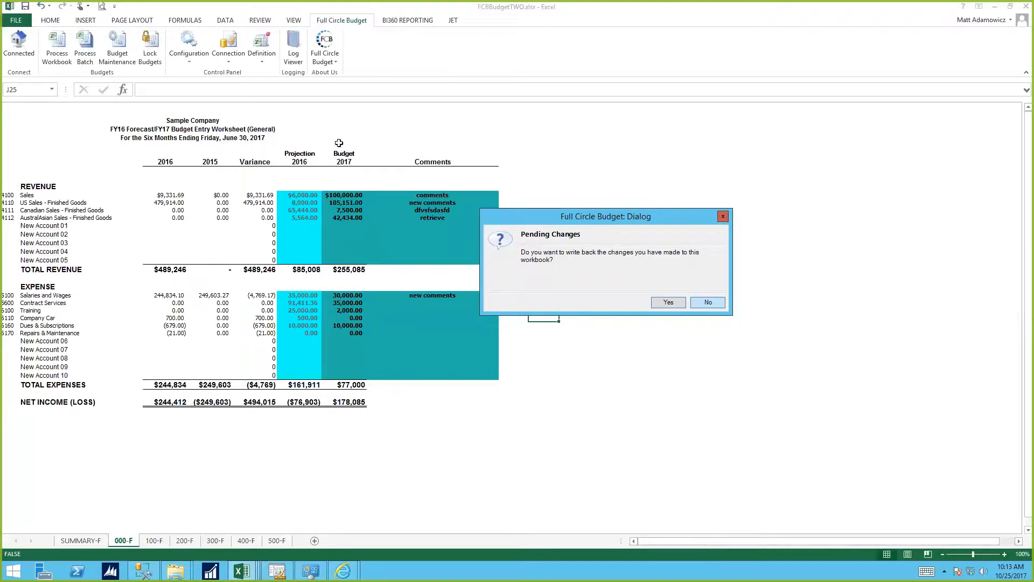
# Process the workbook to write back the 000-F budgets, and review the updated cells in the results.
pyautogui.click(60, 49)
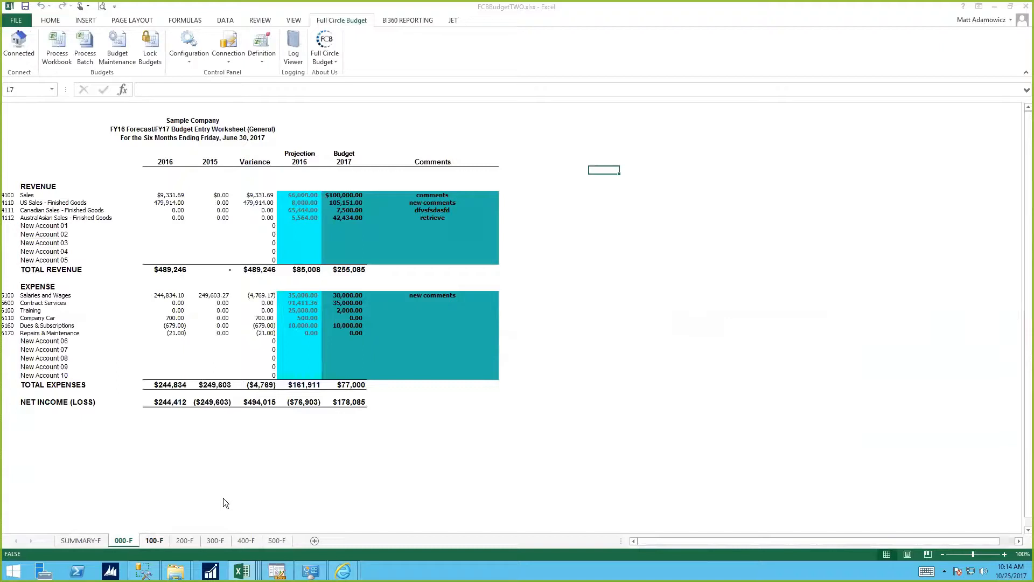
pyautogui.rightClick(223, 481)
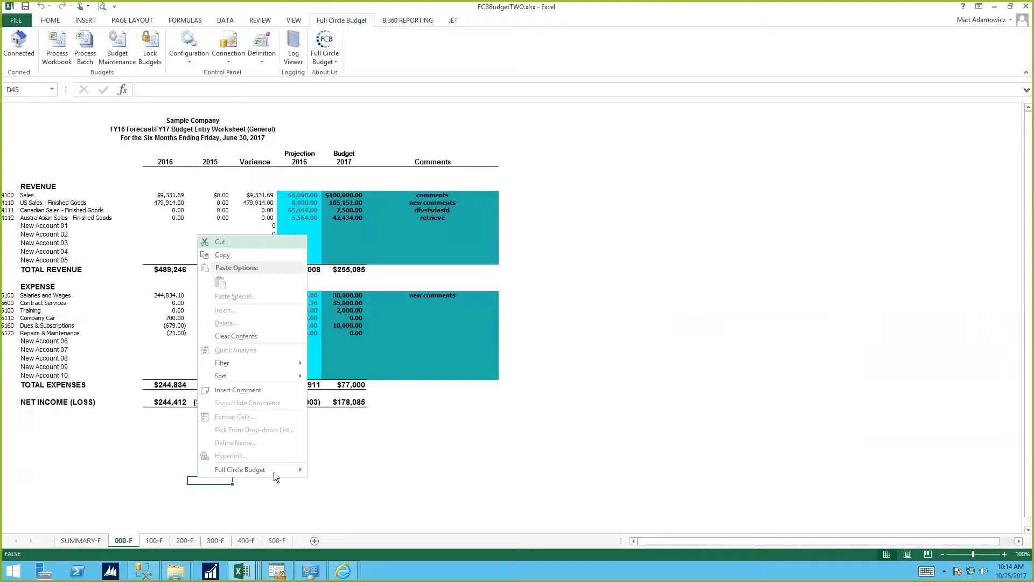
pyautogui.moveTo(274, 472)
pyautogui.click(328, 486)
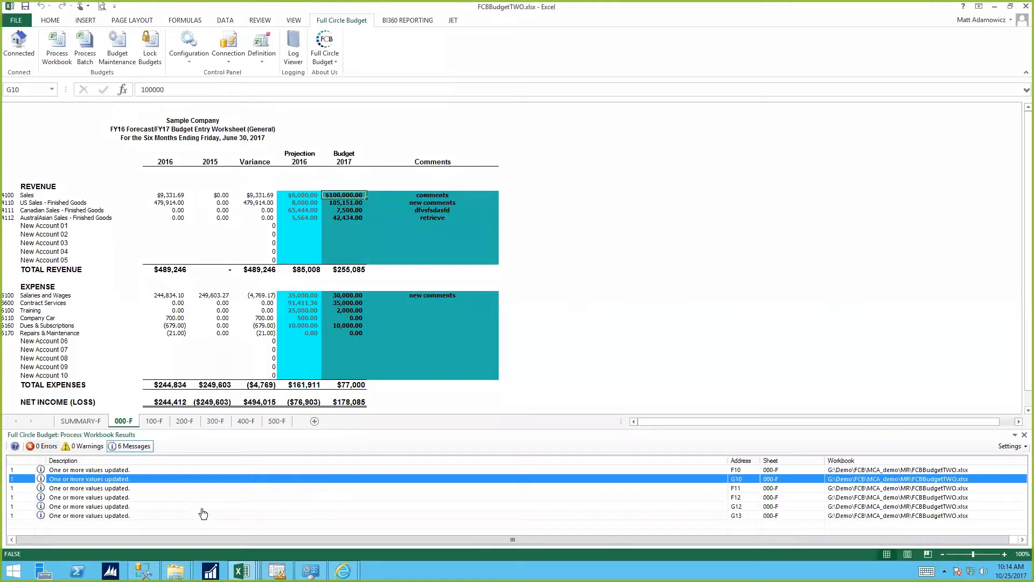
pyautogui.click(178, 504)
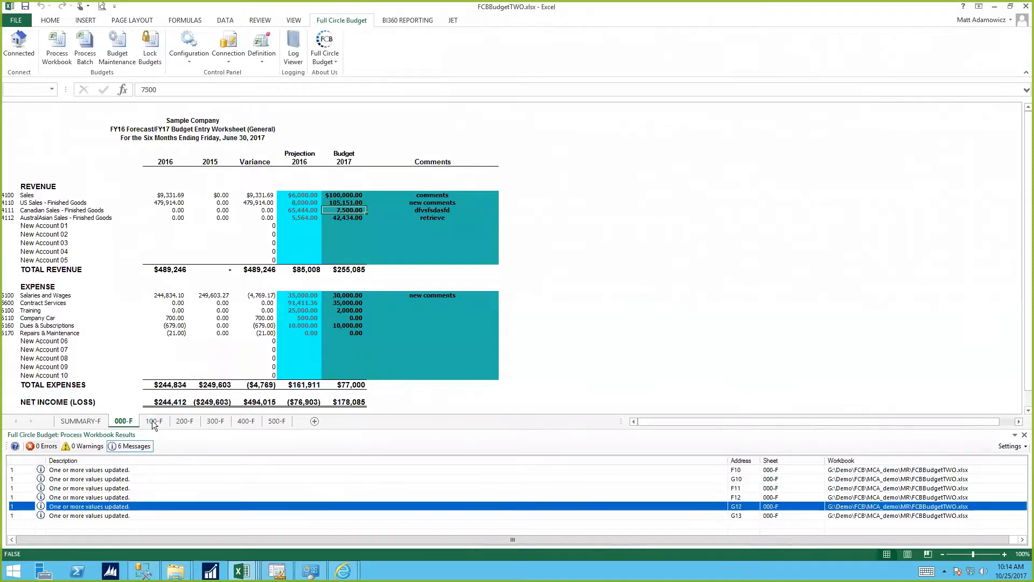
# Set the 2016 Projection on sheet 100-F to 3,500 for Employee Benefits and 56,750 for Payroll Taxes.
pyautogui.click(153, 424)
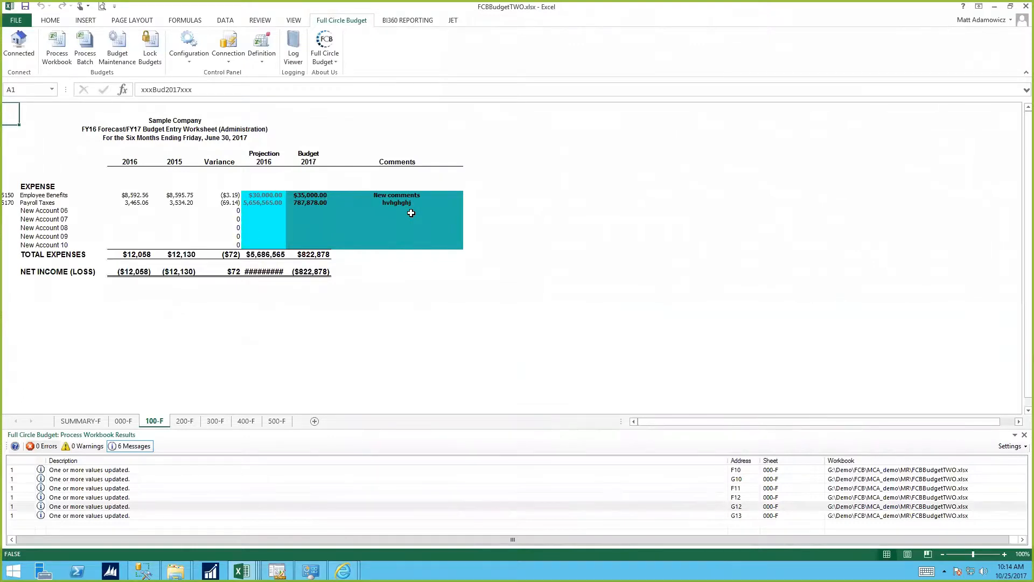
pyautogui.press('Tab')
pyautogui.write('3,50')
pyautogui.write('00')
pyautogui.press('Return')
pyautogui.write('5')
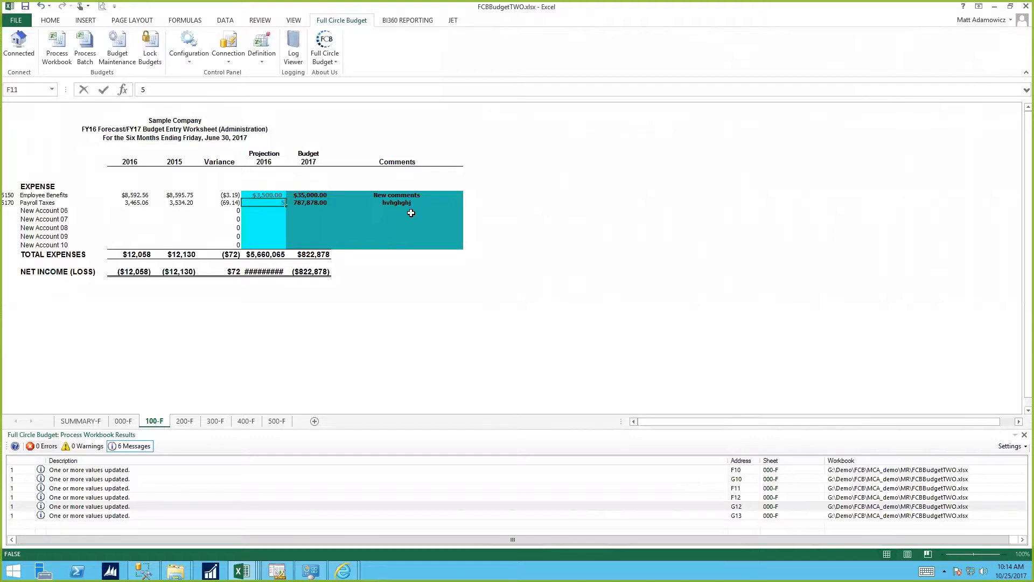
pyautogui.write('6')
pyautogui.write('750')
pyautogui.press('Return')
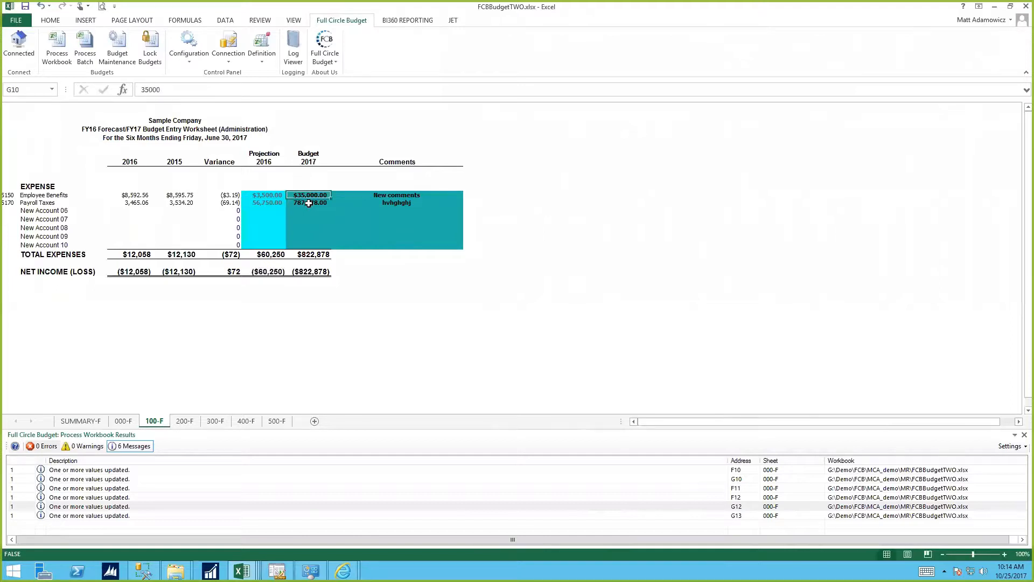
# Set the 2017 Budget on 100-F to 800 for Employee Benefits and 8,000 for Payroll Taxes, and process the workbook to save them.
pyautogui.write('800')
pyautogui.press('Return')
pyautogui.write('8000')
pyautogui.press('Return')
pyautogui.click(57, 49)
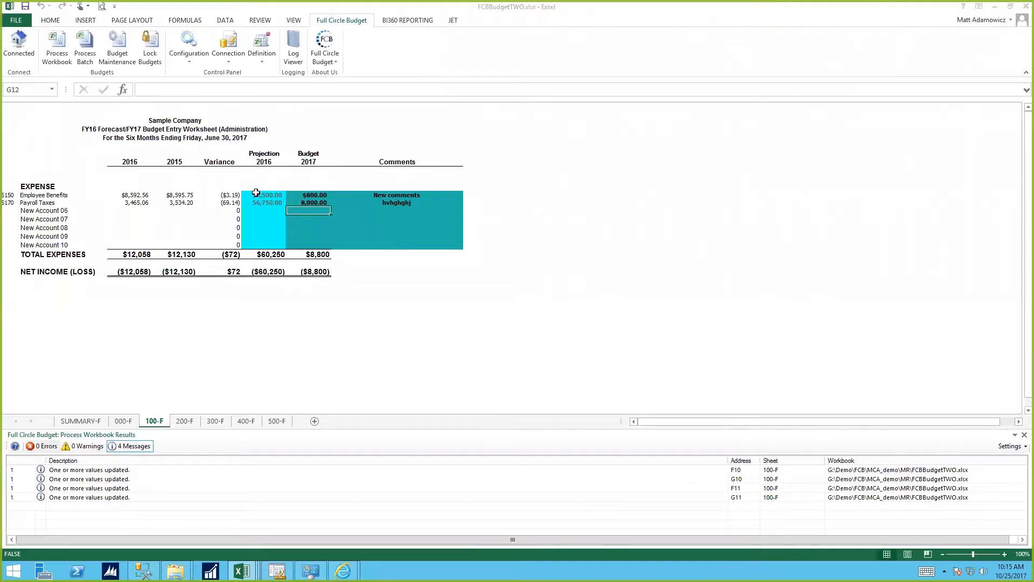
pyautogui.click(305, 193)
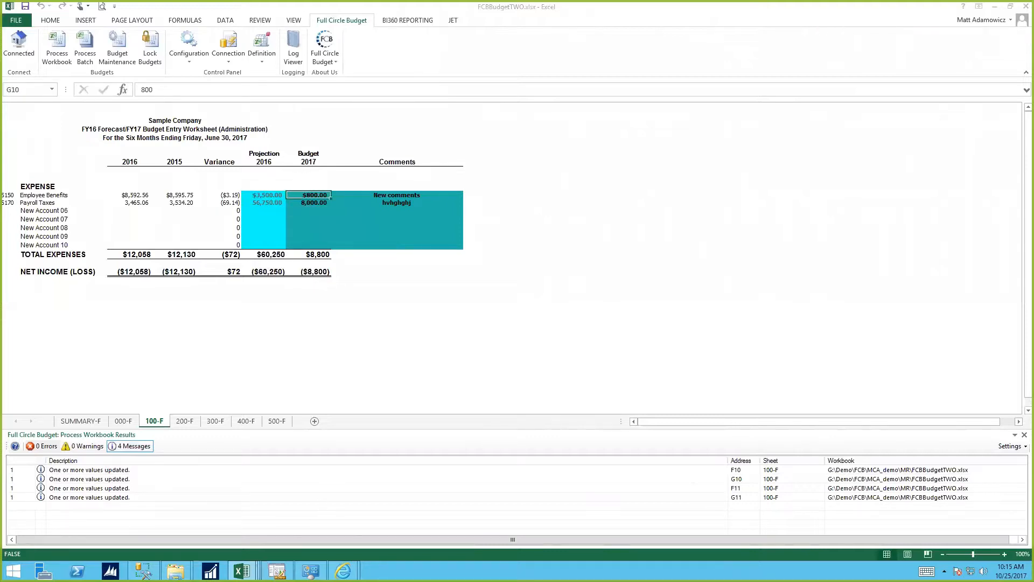
# Switch to the BudgetSample_DemoNAV.xlsx workbook and inspect the Budget Dimension 2 and 2014 budget cells on sheet 20Summer_VW.
pyautogui.moveTo(242, 571)
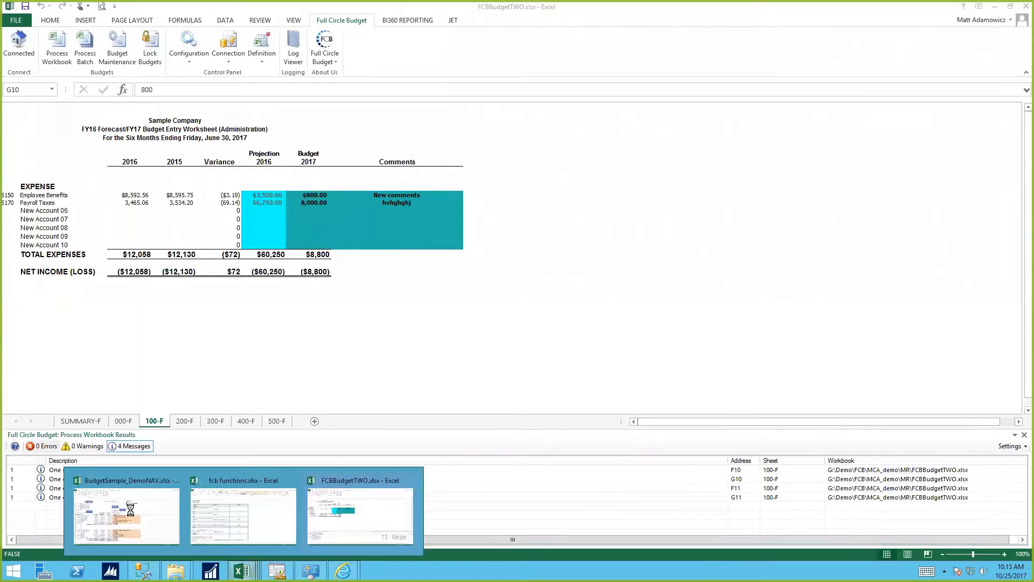
pyautogui.click(148, 543)
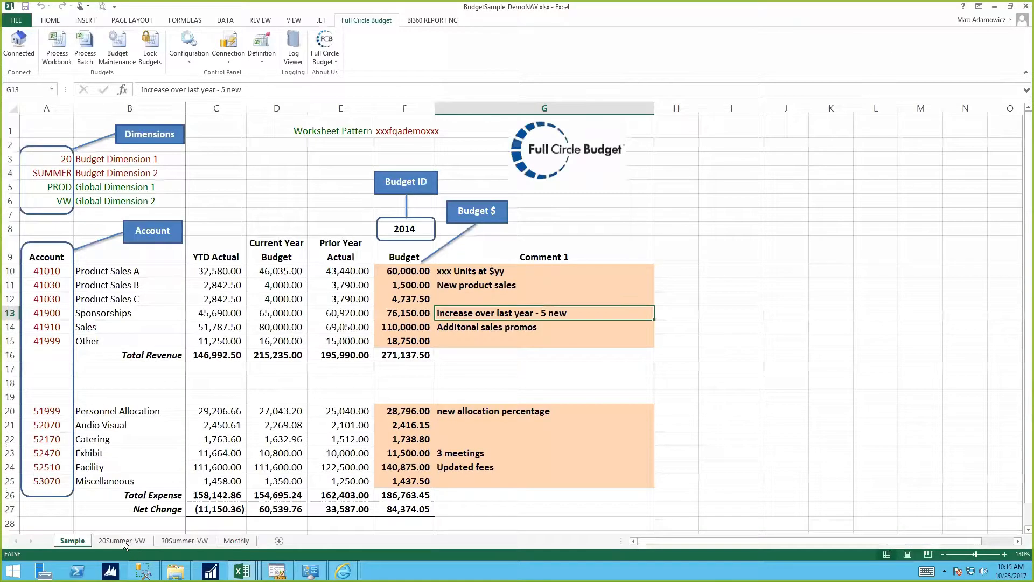
pyautogui.click(123, 540)
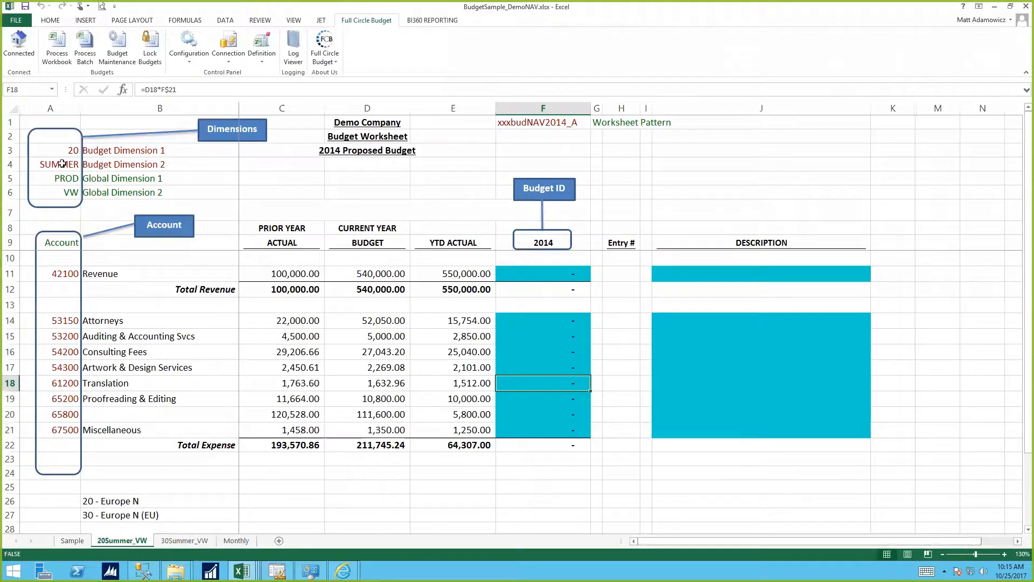
pyautogui.click(62, 164)
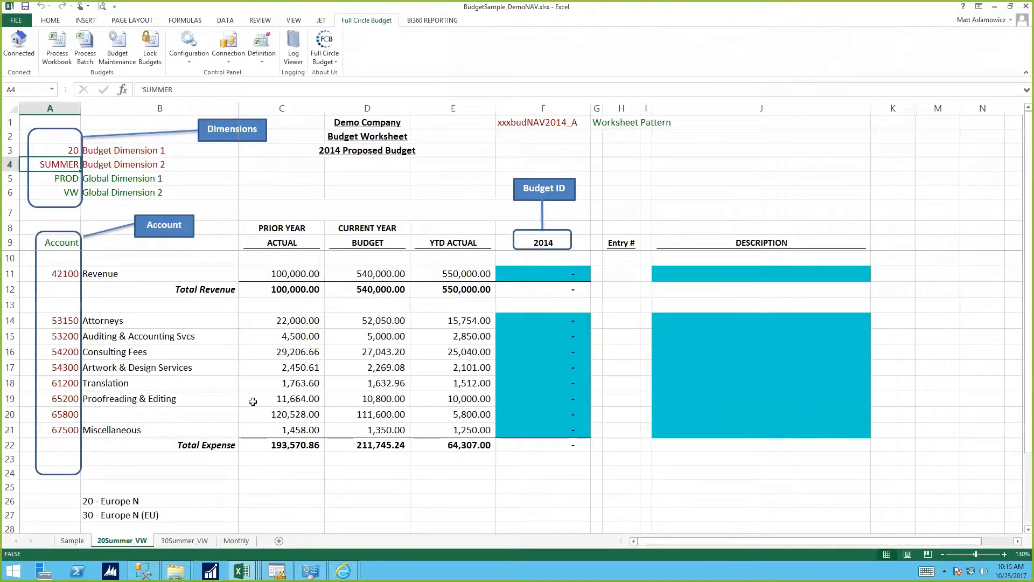
pyautogui.click(543, 336)
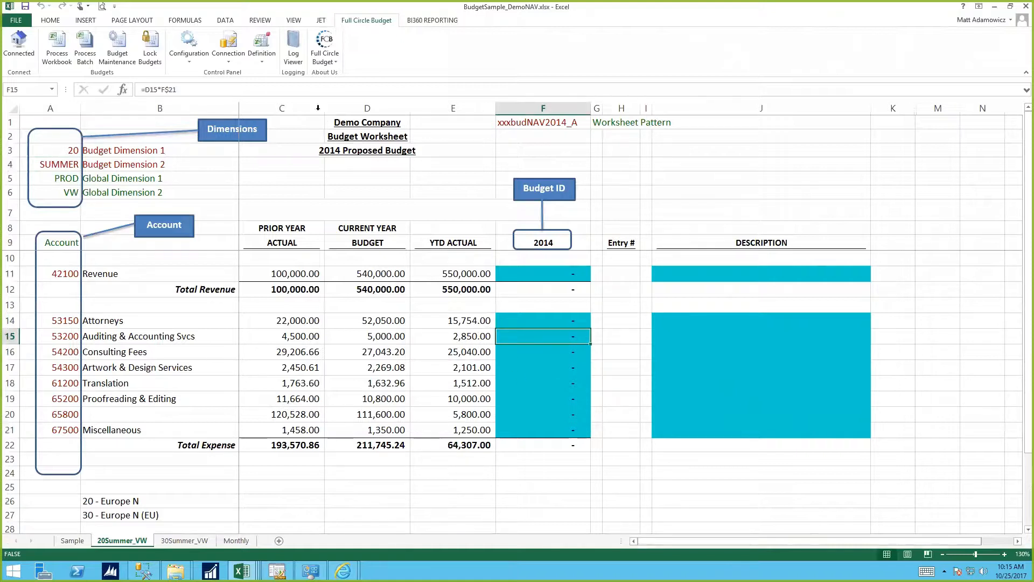
pyautogui.click(262, 53)
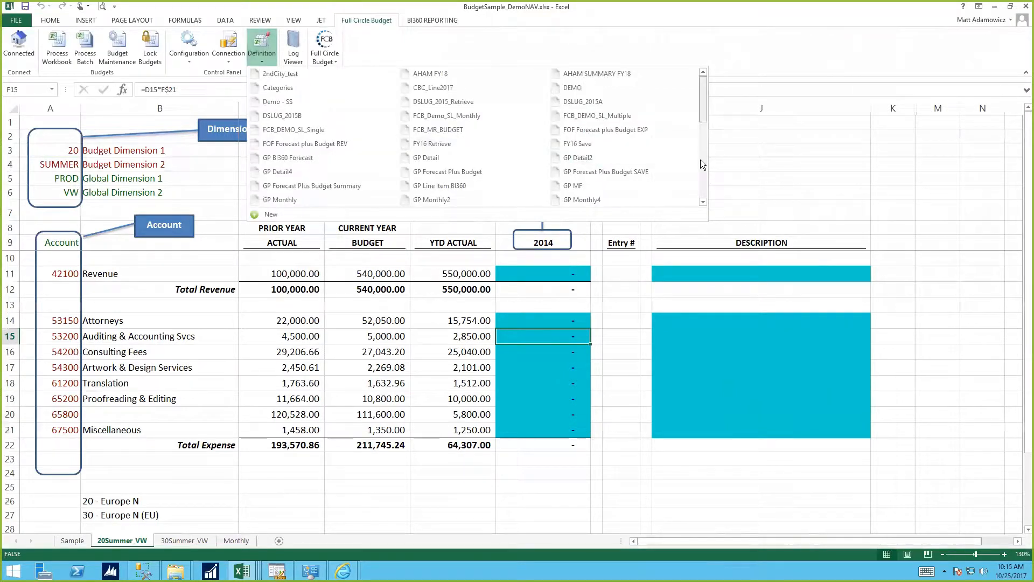
pyautogui.scroll(-3, 701, 171)
pyautogui.scroll(-2, 701, 189)
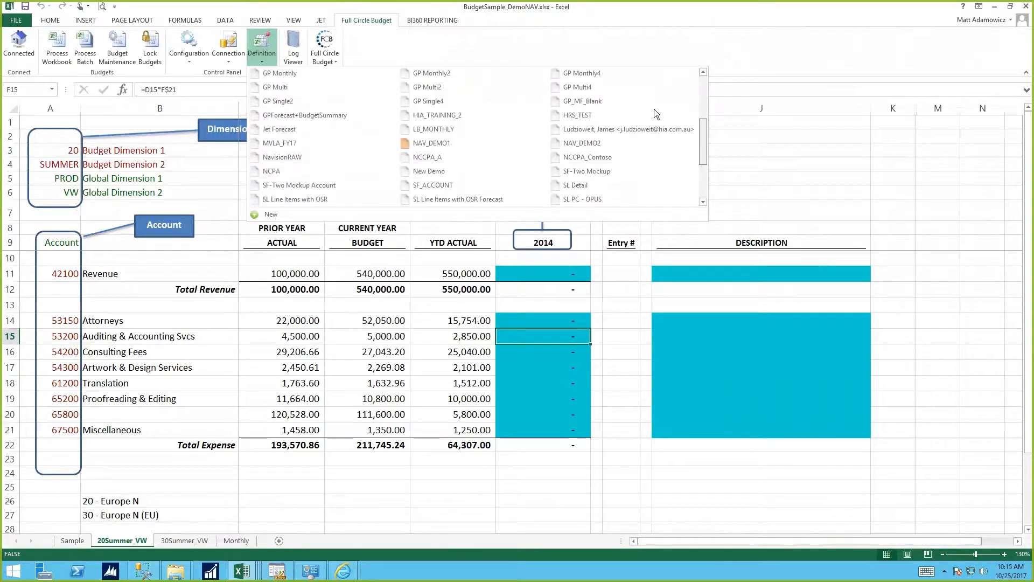
pyautogui.scroll(-3, 702, 77)
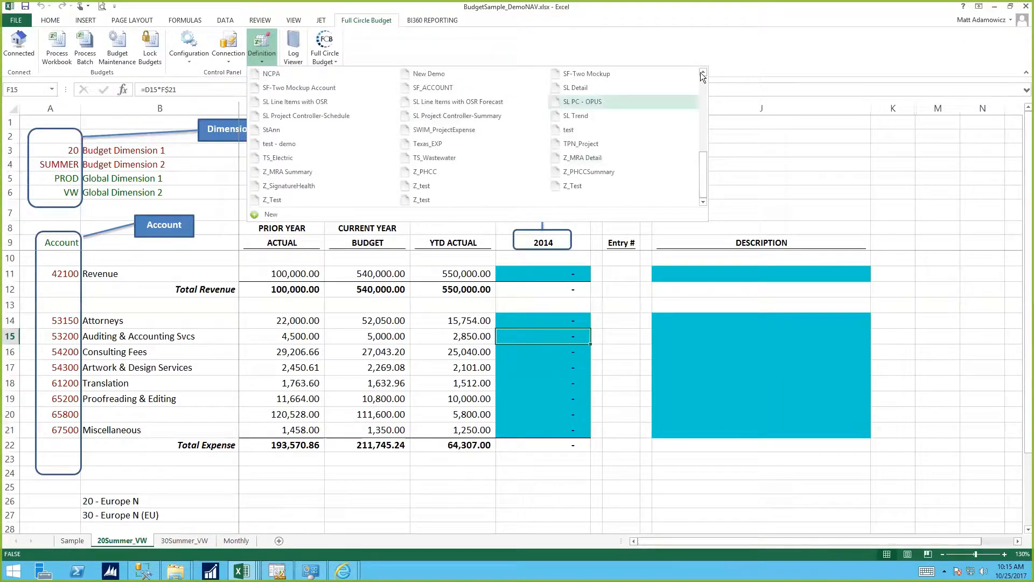
pyautogui.scroll(5, 421, 182)
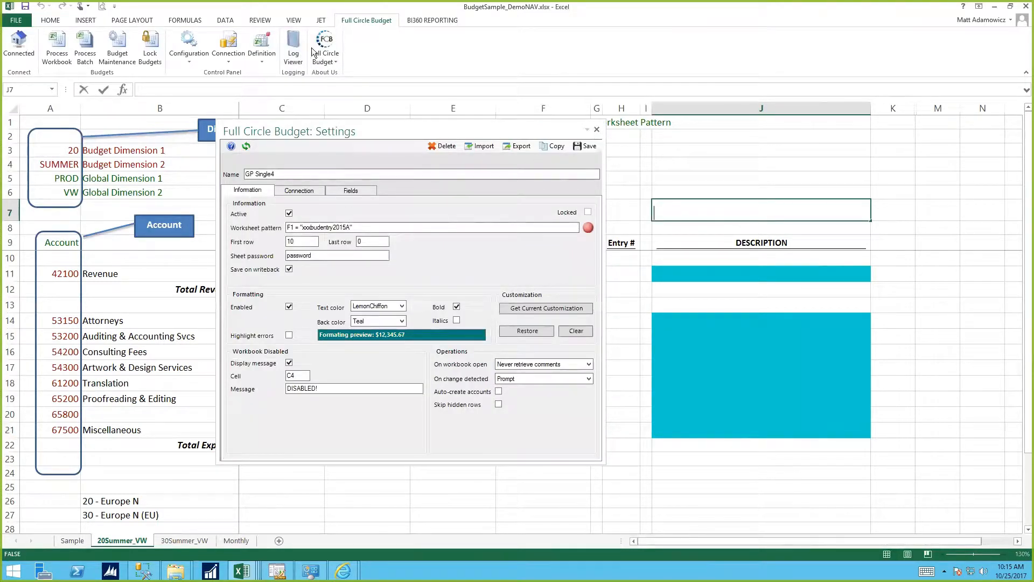
# Open the NAV_DEMO1 budget definition and review its worksheet pattern, row range and operation settings.
pyautogui.click(264, 52)
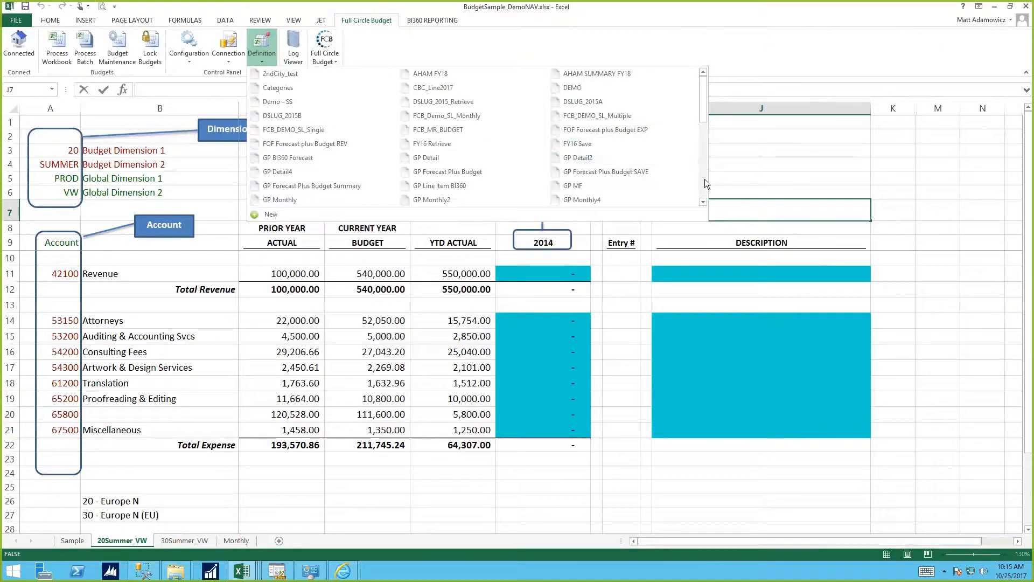
pyautogui.click(704, 179)
pyautogui.click(438, 144)
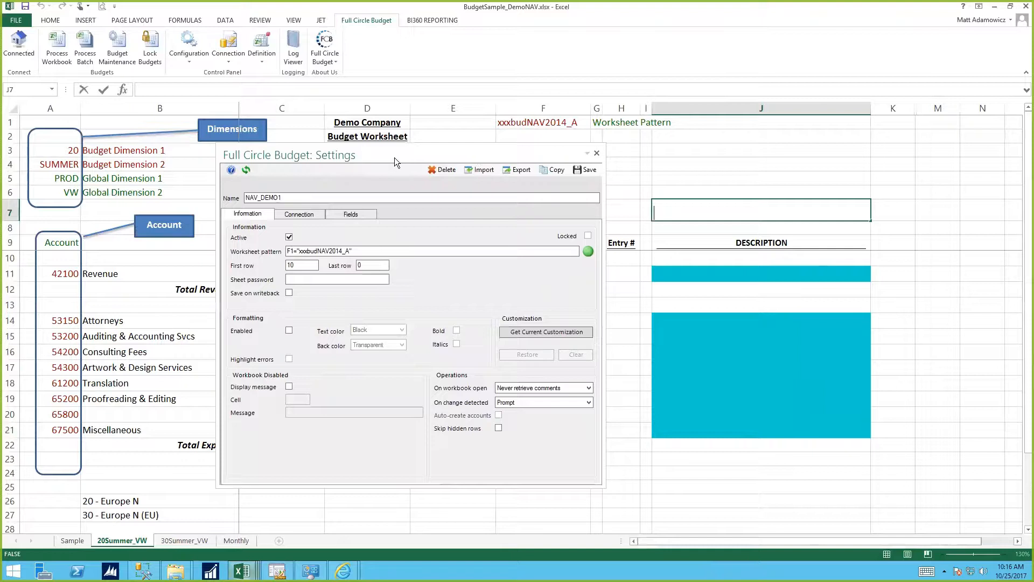
pyautogui.moveTo(242, 572)
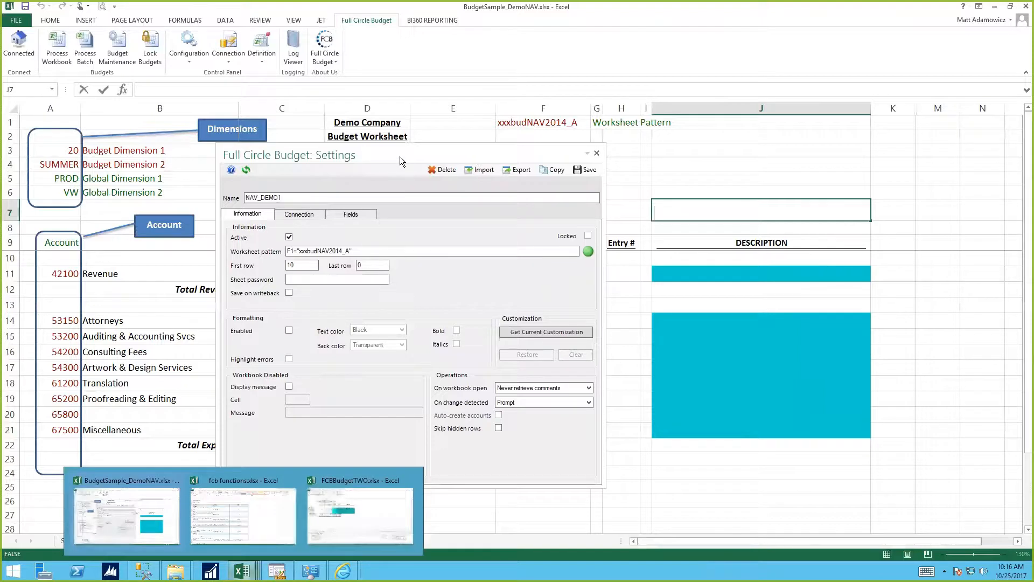
pyautogui.click(348, 480)
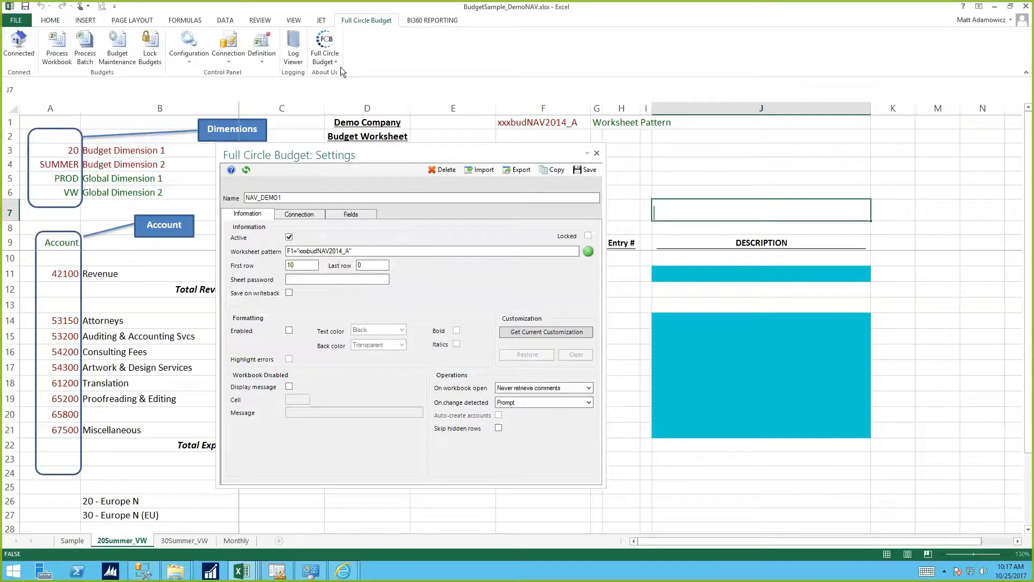
# Reopen the NAV_DEMO1 definition settings for another check and close them.
pyautogui.click(261, 51)
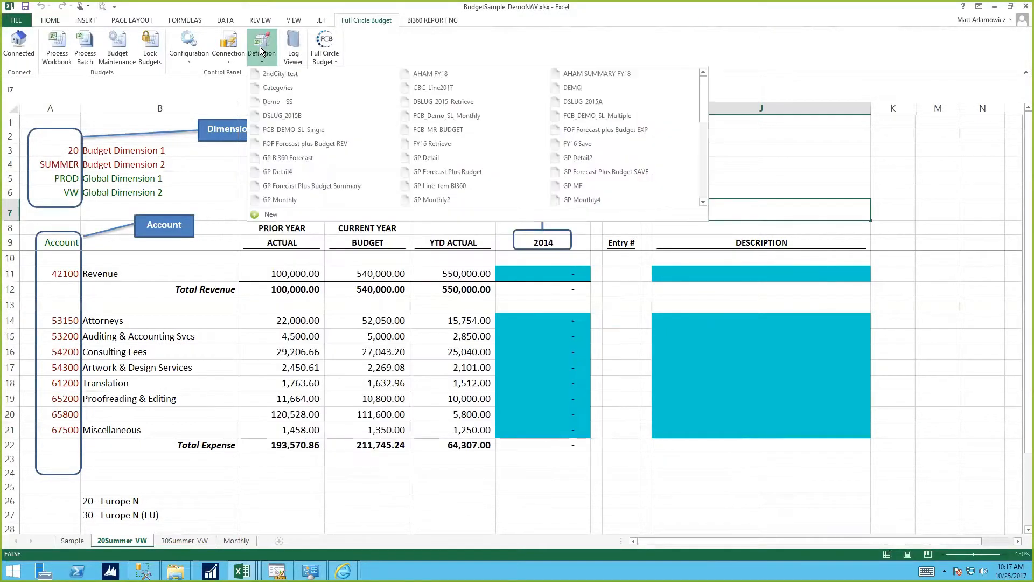
pyautogui.click(703, 176)
pyautogui.click(426, 144)
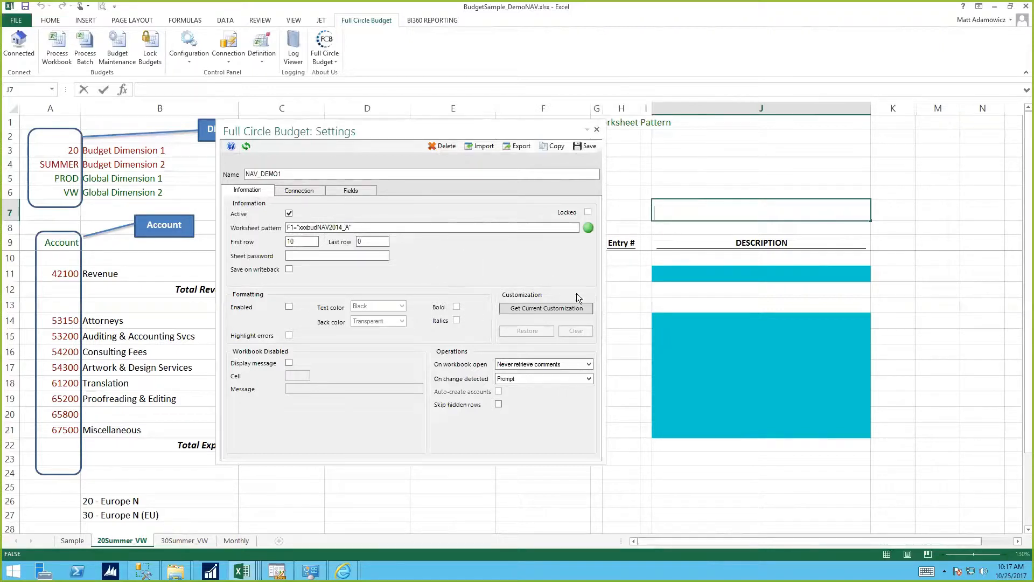
pyautogui.click(597, 129)
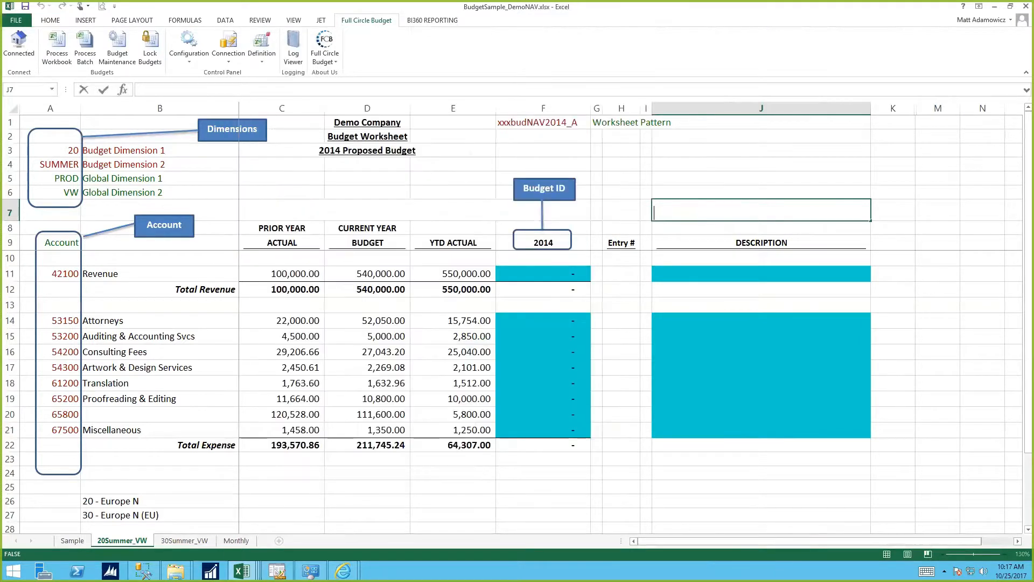
pyautogui.click(242, 571)
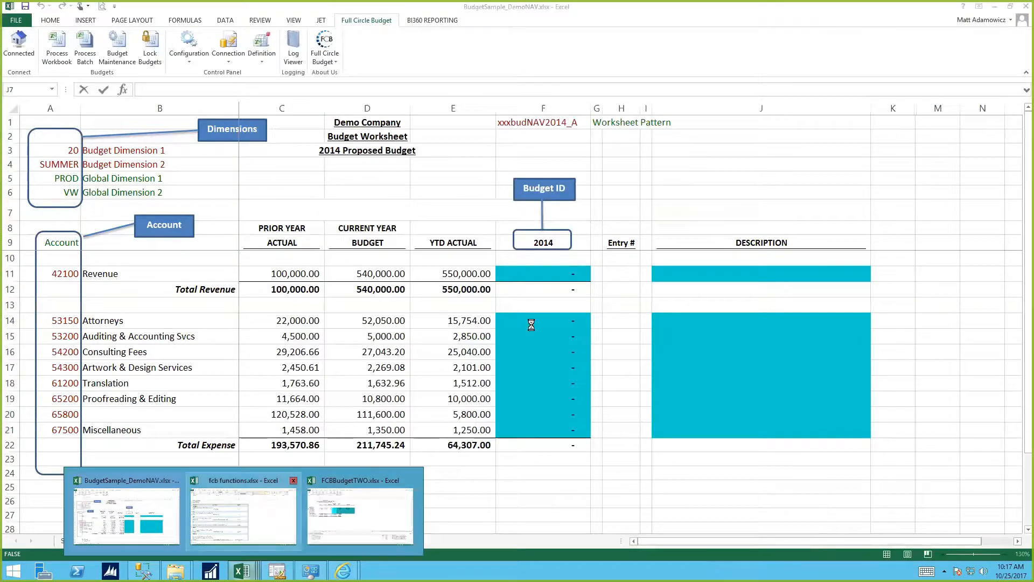
pyautogui.click(243, 514)
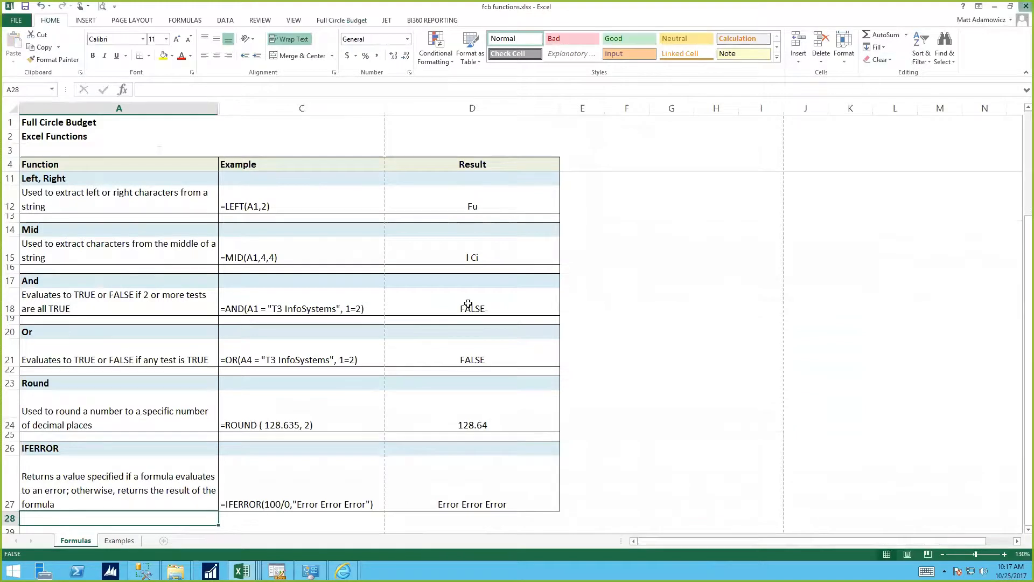
pyautogui.hotkey('alt', 'Tab')
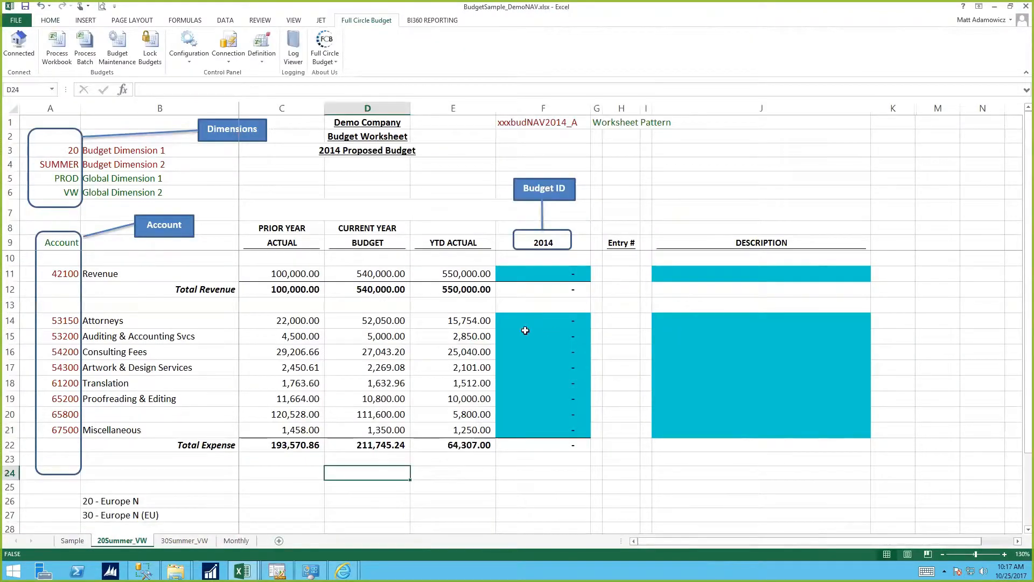
# Inspect the Miscellaneous 2014 budget cell and the four dimension values in A3:A6 on sheet 20Summer_VW.
pyautogui.click(542, 269)
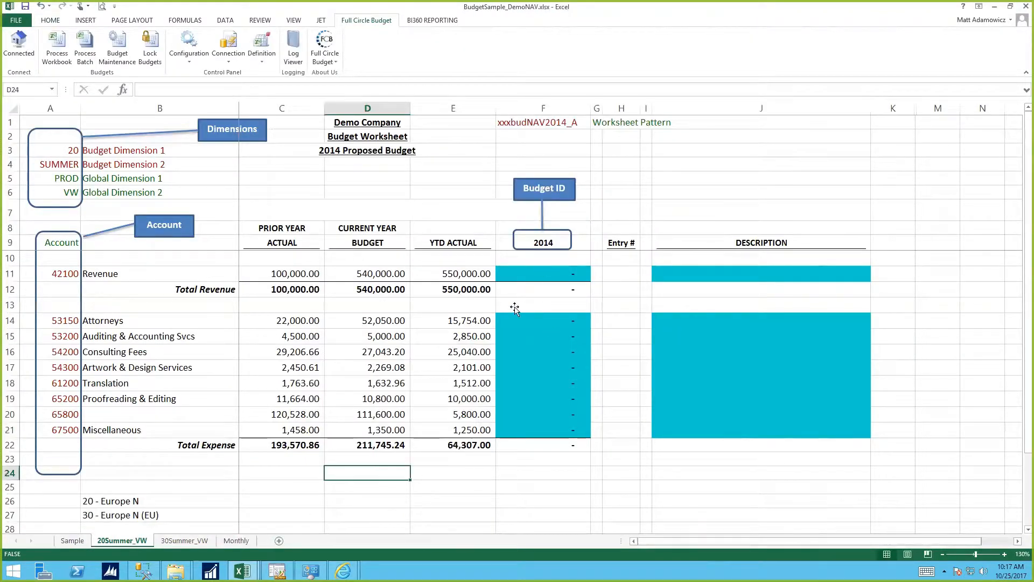
pyautogui.click(552, 432)
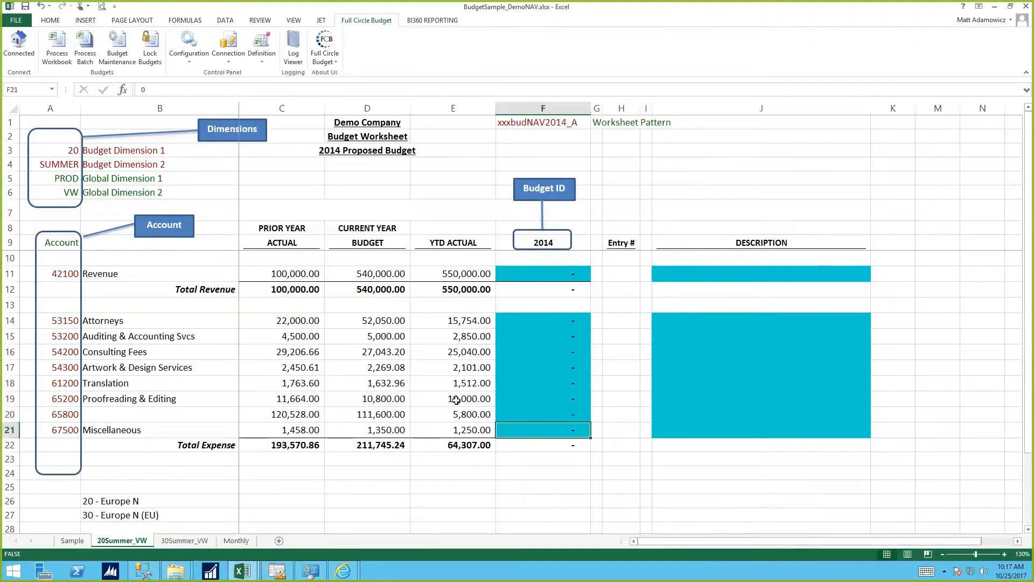
pyautogui.click(61, 149)
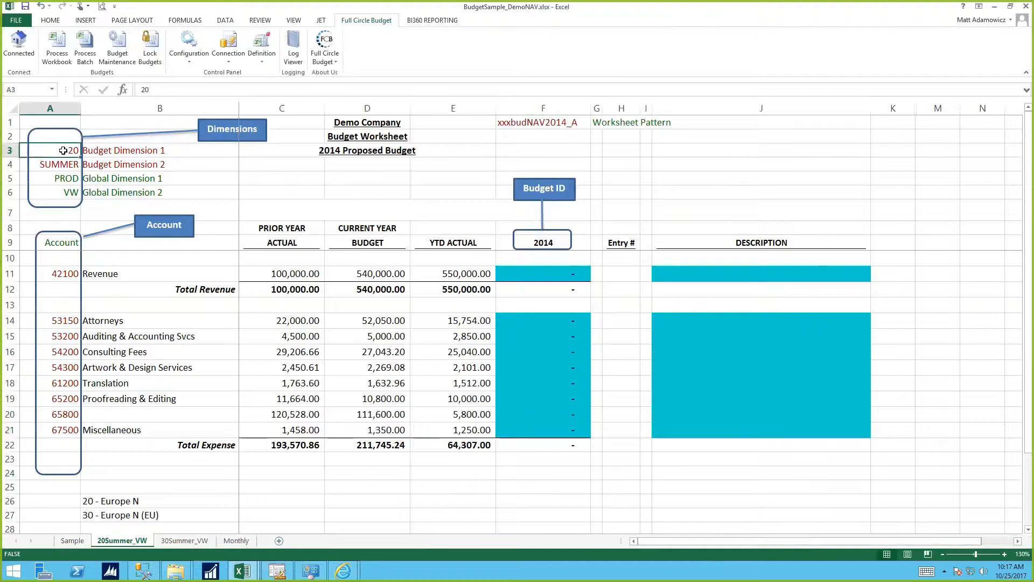
pyautogui.click(62, 164)
pyautogui.click(61, 178)
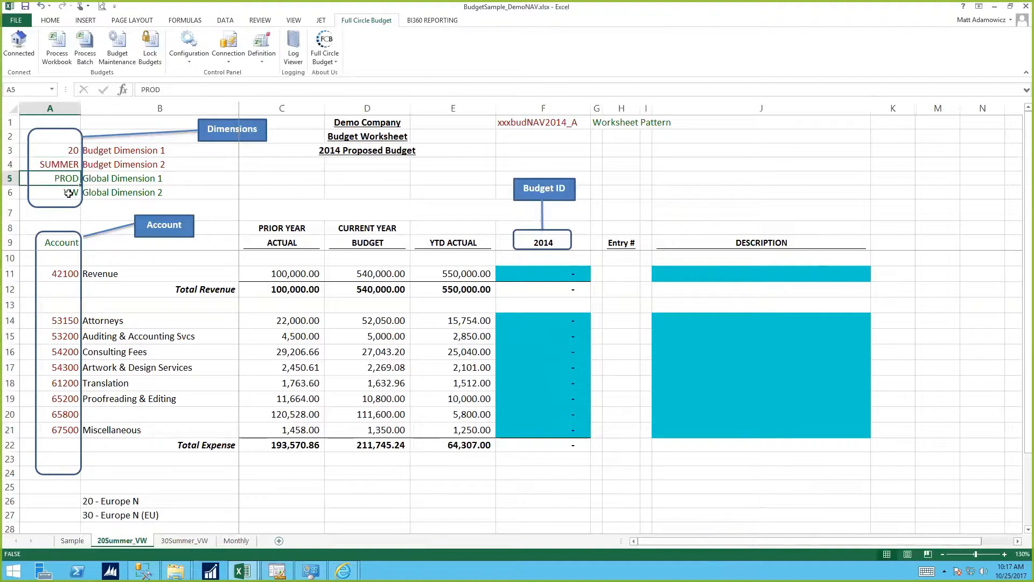
pyautogui.click(63, 194)
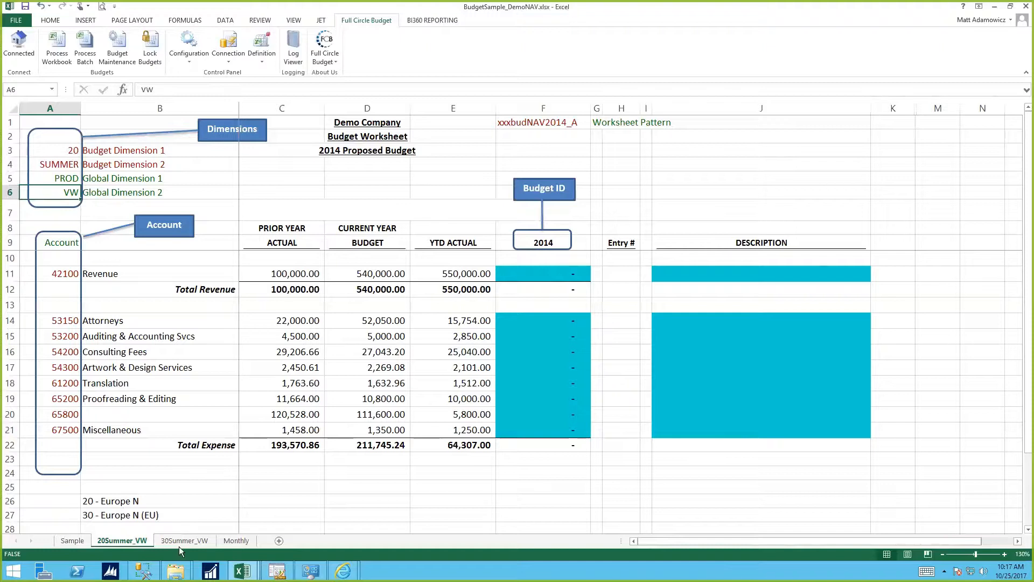
# Check the budget dimension and Global Dimension 1 values on sheet 30Summer_VW.
pyautogui.click(166, 541)
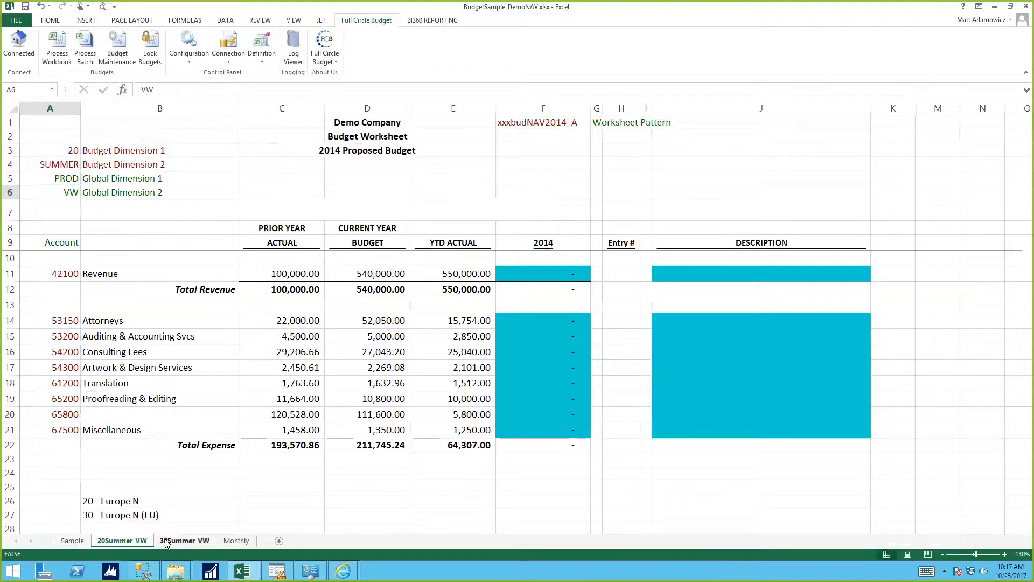
pyautogui.click(61, 150)
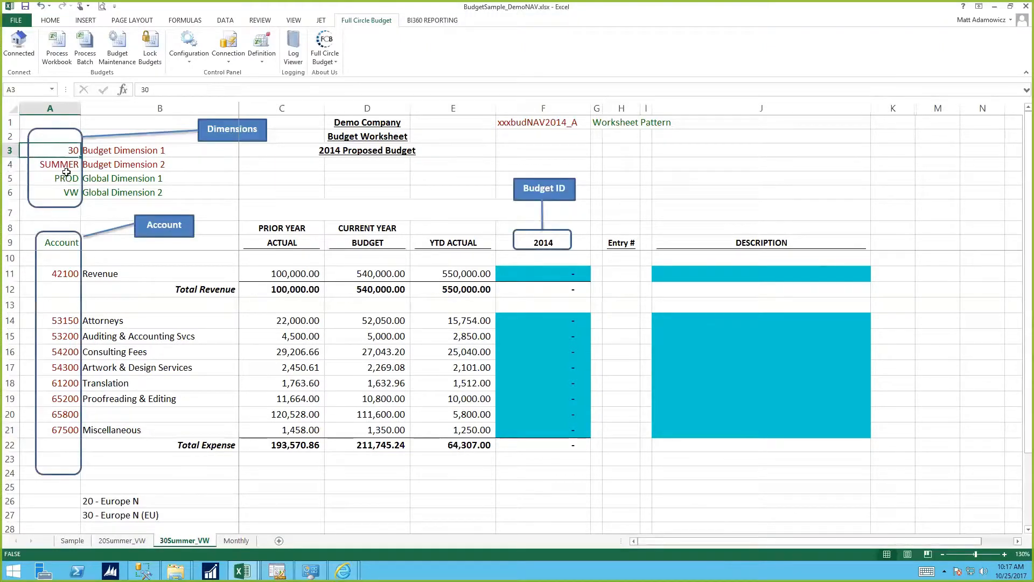
pyautogui.click(63, 165)
pyautogui.click(61, 178)
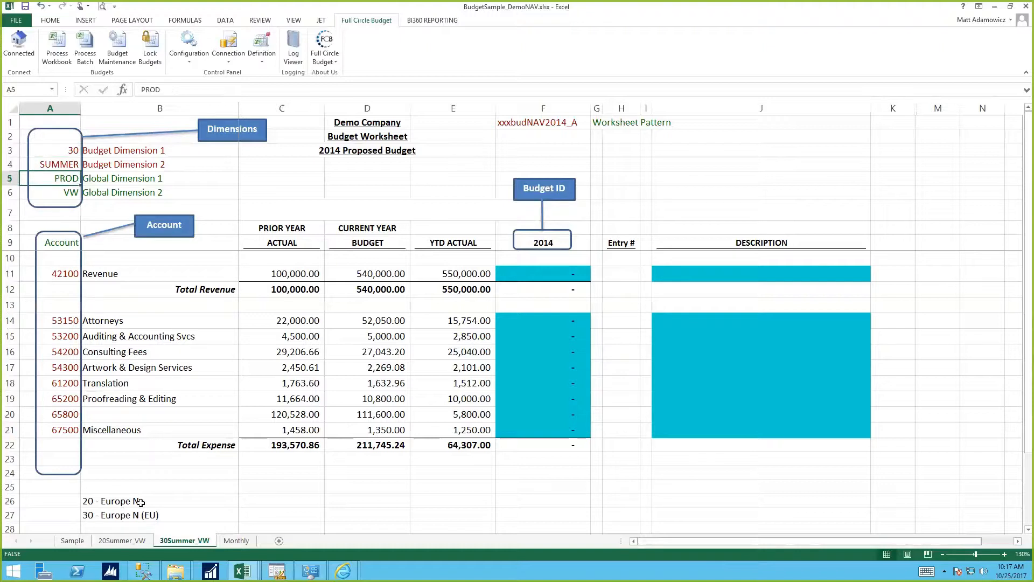
# Set the Miscellaneous 2014 budget cell F21 on sheet 20Summer_VW to 1.5, and review the calculated budgets, comments and Entry # column.
pyautogui.click(130, 543)
pyautogui.click(521, 434)
pyautogui.write('1.5')
pyautogui.press('Return')
pyautogui.moveTo(560, 270); pyautogui.dragTo(545, 384)
pyautogui.moveTo(703, 322); pyautogui.dragTo(701, 413)
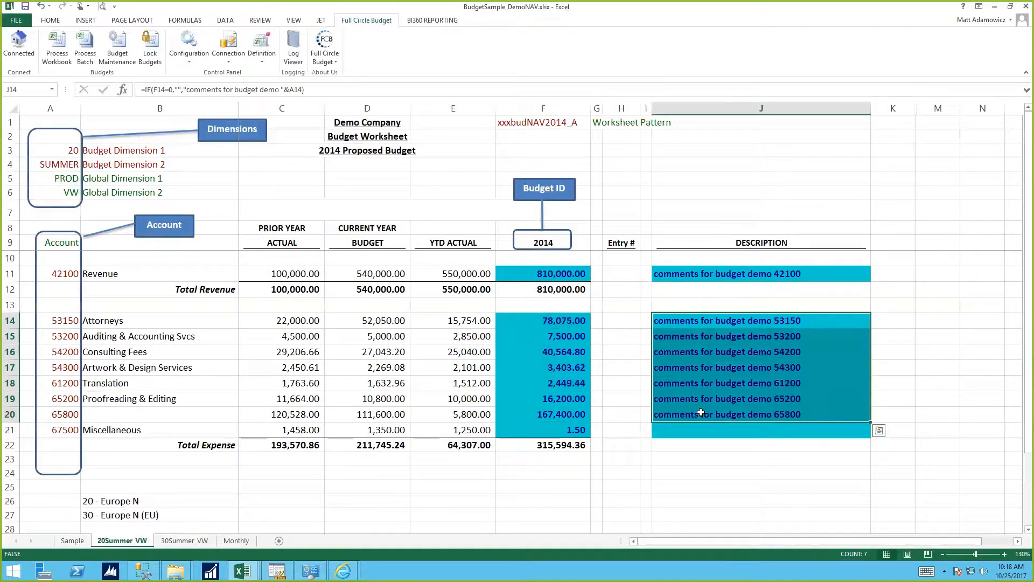
pyautogui.click(616, 271)
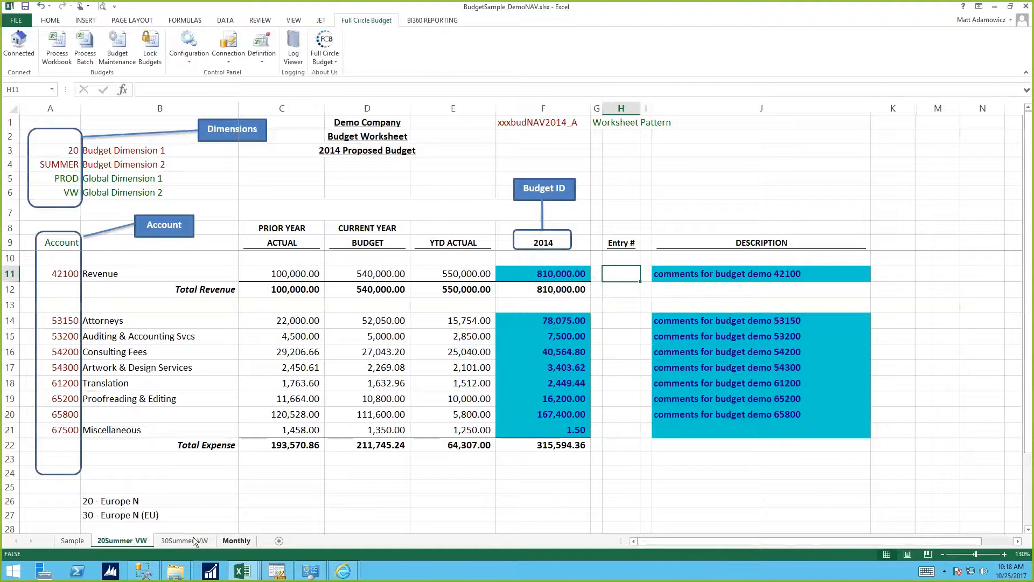
# Enter 1.5 in the Miscellaneous 2014 budget cell F21 on sheet 30Summer_VW, and replace it with 1.
pyautogui.click(168, 541)
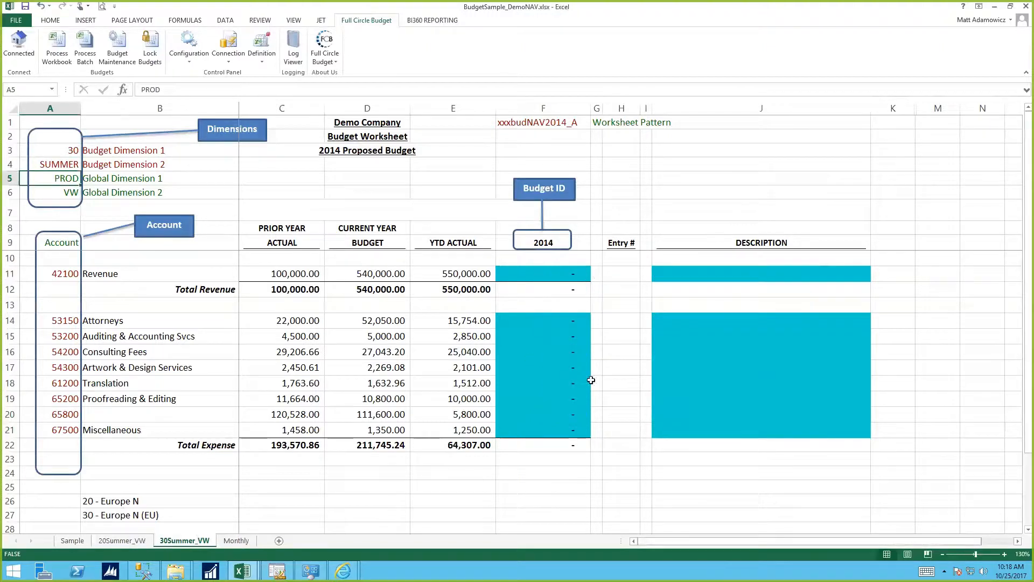
pyautogui.click(550, 431)
pyautogui.write('1.5')
pyautogui.press('Return')
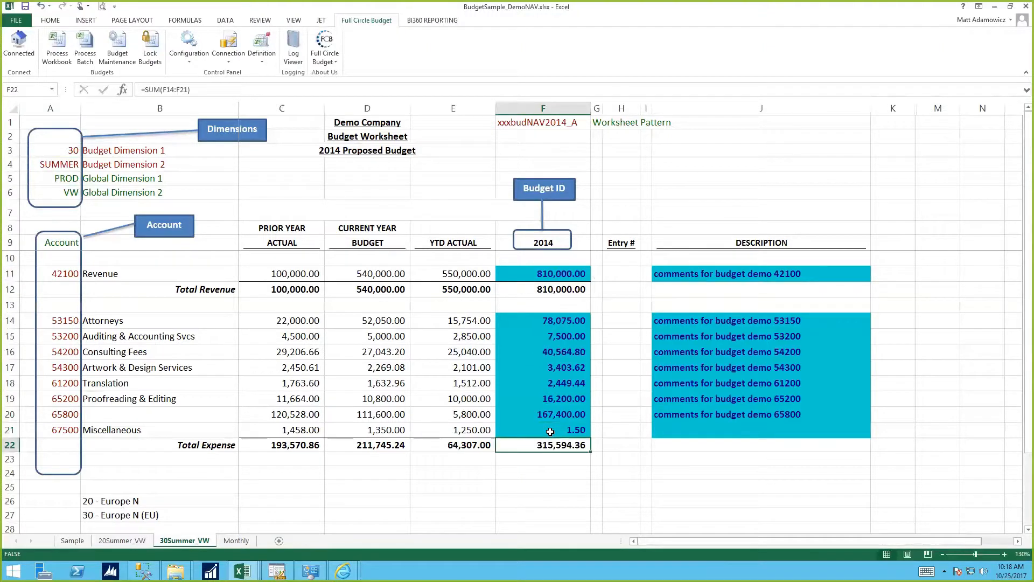
pyautogui.click(555, 431)
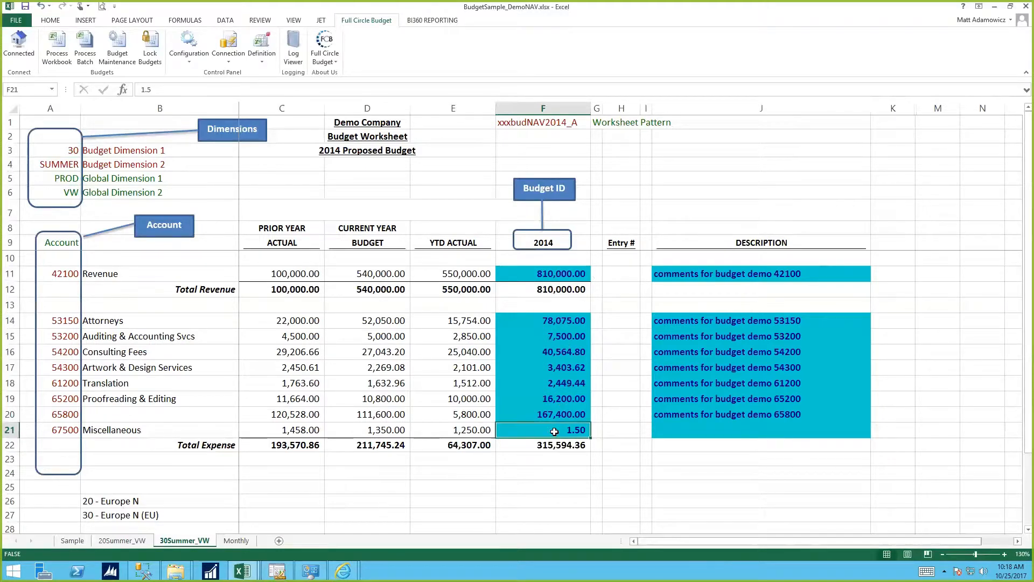
pyautogui.write('1')
pyautogui.press('Return')
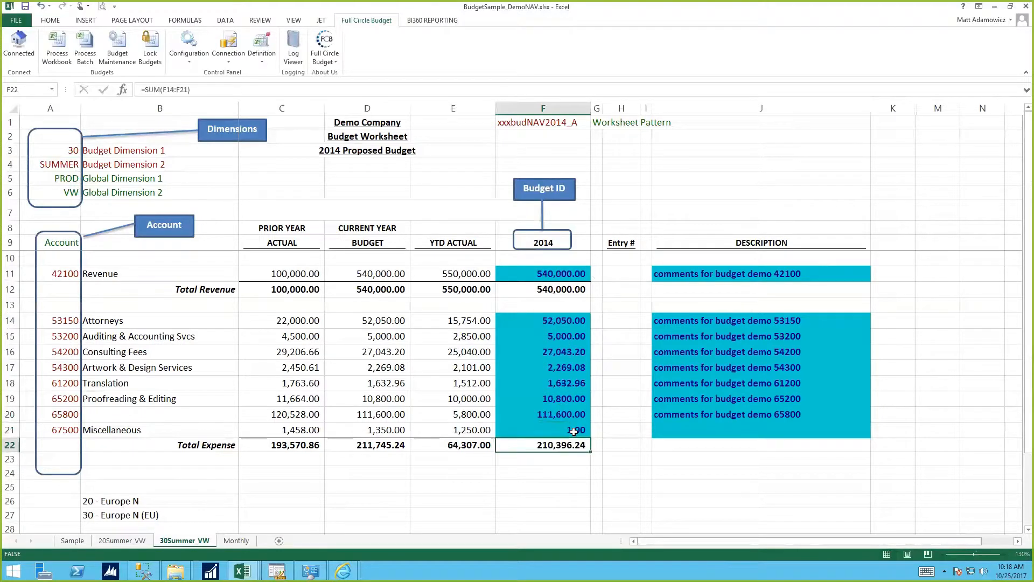
# Process the workbook to save the budgets of sheets 20Summer_VW and 30Summer_VW, and open the processing results.
pyautogui.click(54, 41)
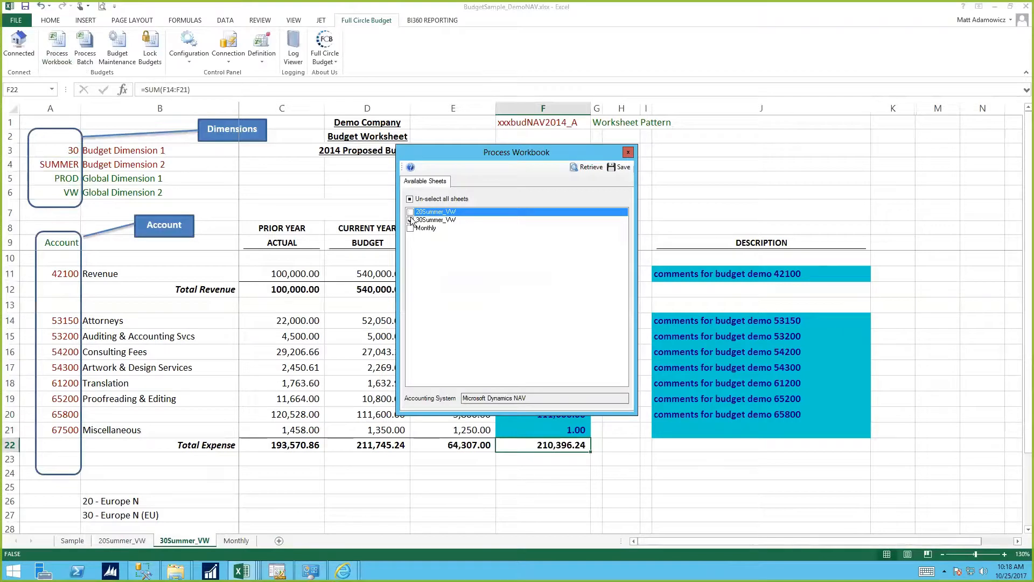
pyautogui.click(413, 213)
pyautogui.click(621, 167)
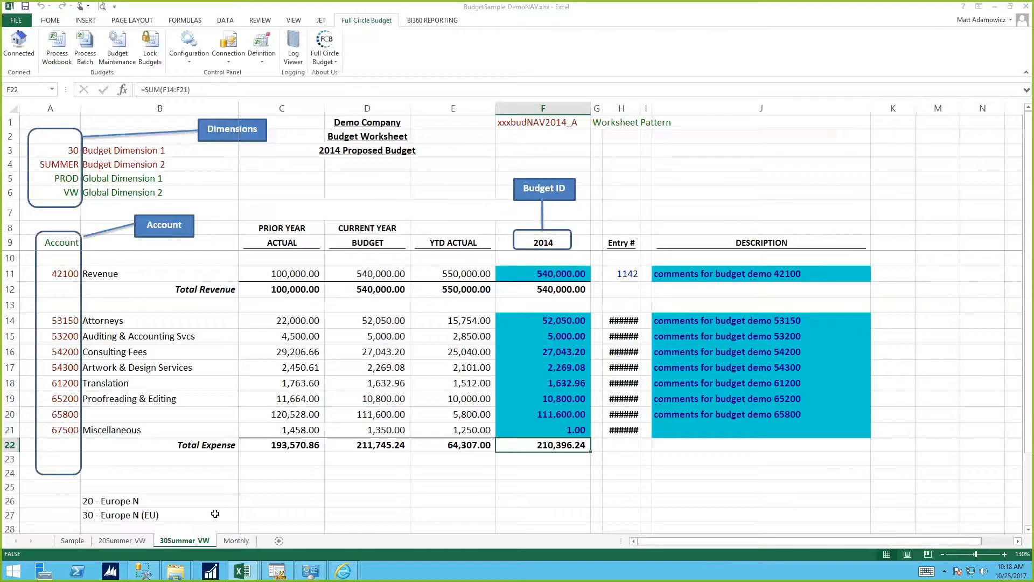
pyautogui.rightClick(217, 516)
pyautogui.moveTo(259, 506)
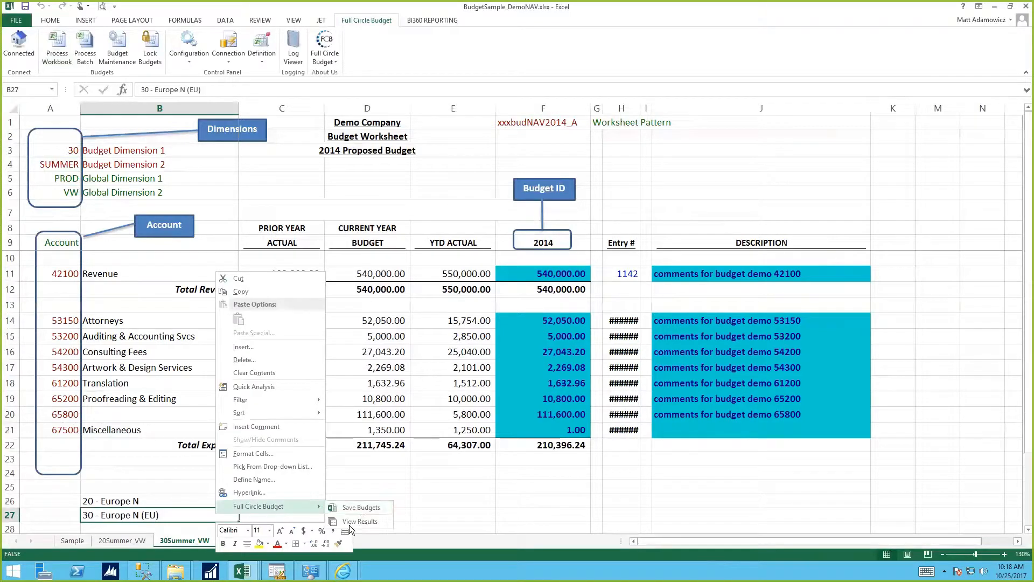
pyautogui.click(357, 521)
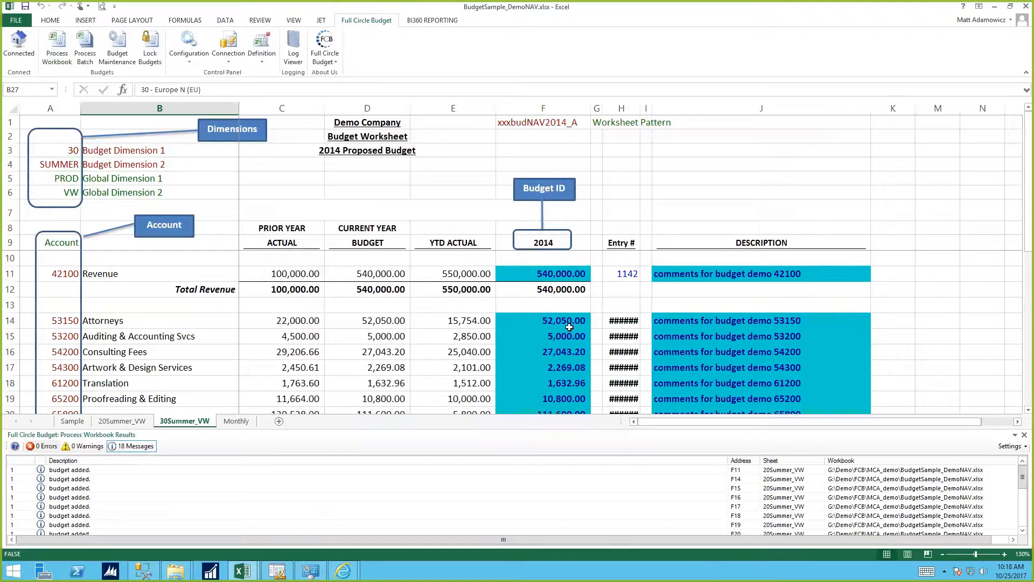
# Widen the Entry # column on sheet 20Summer_VW so the full entry numbers fit.
pyautogui.click(121, 422)
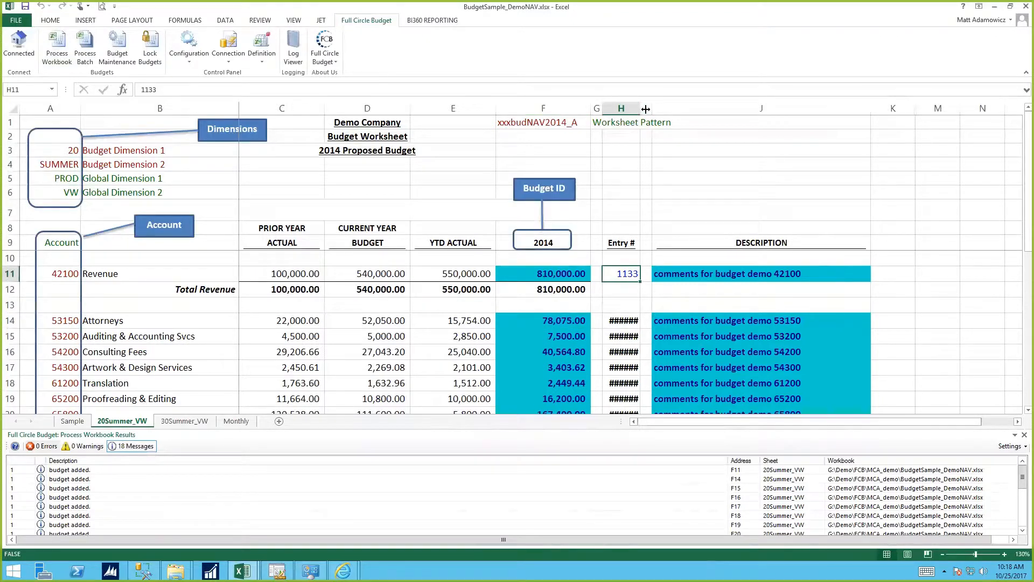
pyautogui.moveTo(646, 109); pyautogui.dragTo(653, 109)
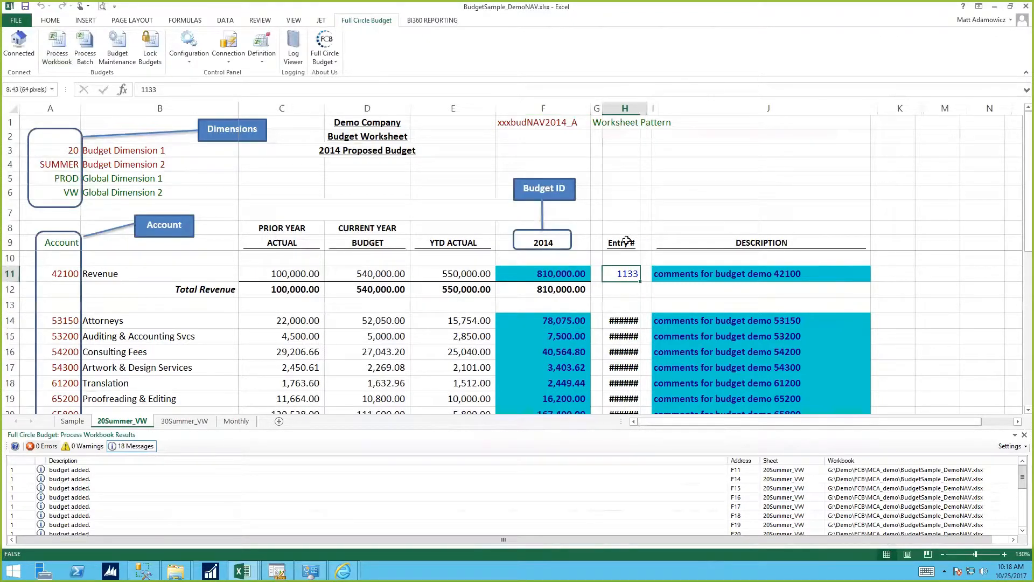
pyautogui.click(632, 320)
pyautogui.moveTo(646, 106); pyautogui.dragTo(657, 107)
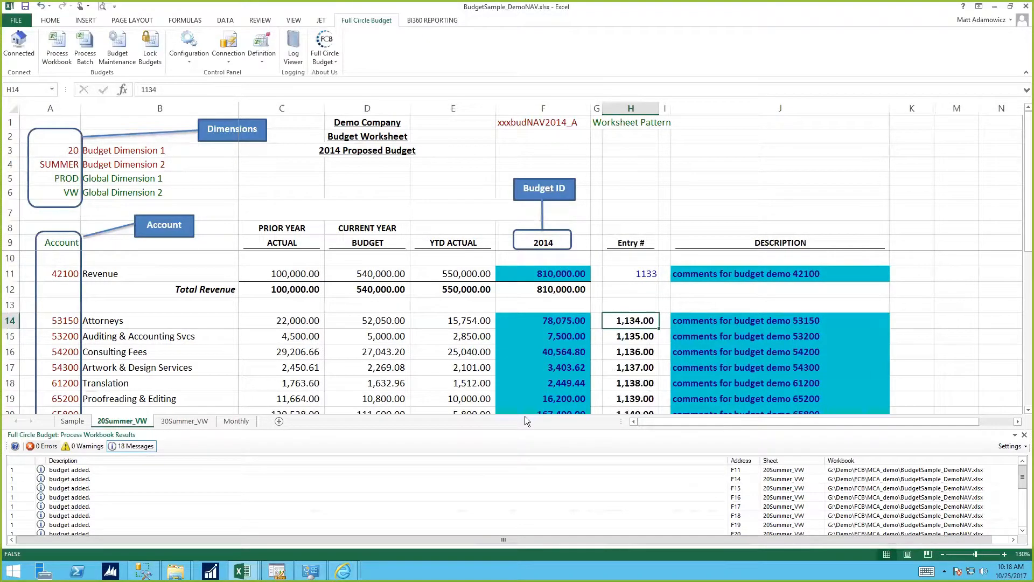
# Review the entry numbers on sheets 20Summer_VW and 30Summer_VW, and close the workbook processing results.
pyautogui.click(631, 337)
pyautogui.press('Down')
pyautogui.scroll(-3, 633, 366)
pyautogui.scroll(3, 638, 303)
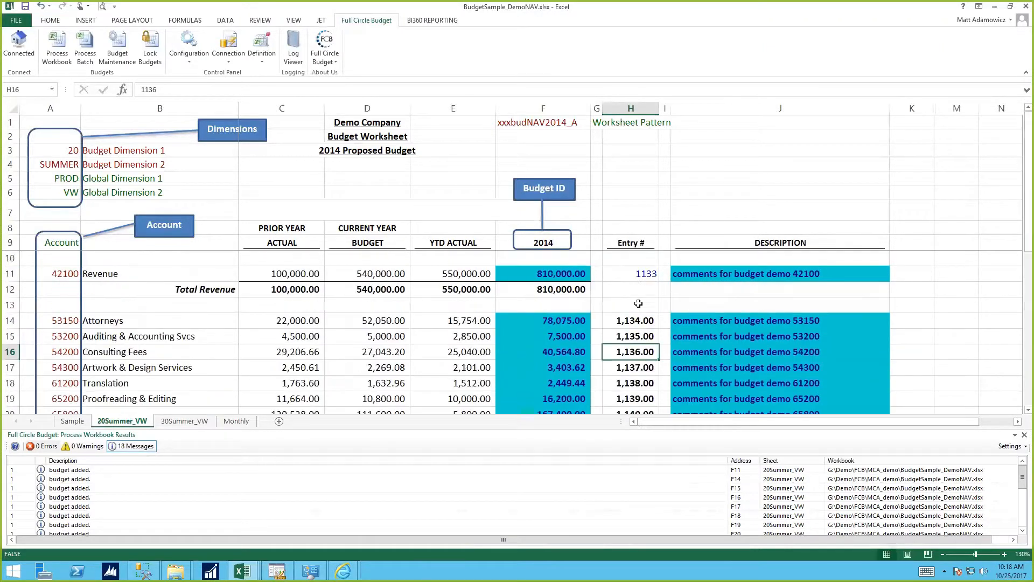
pyautogui.click(191, 423)
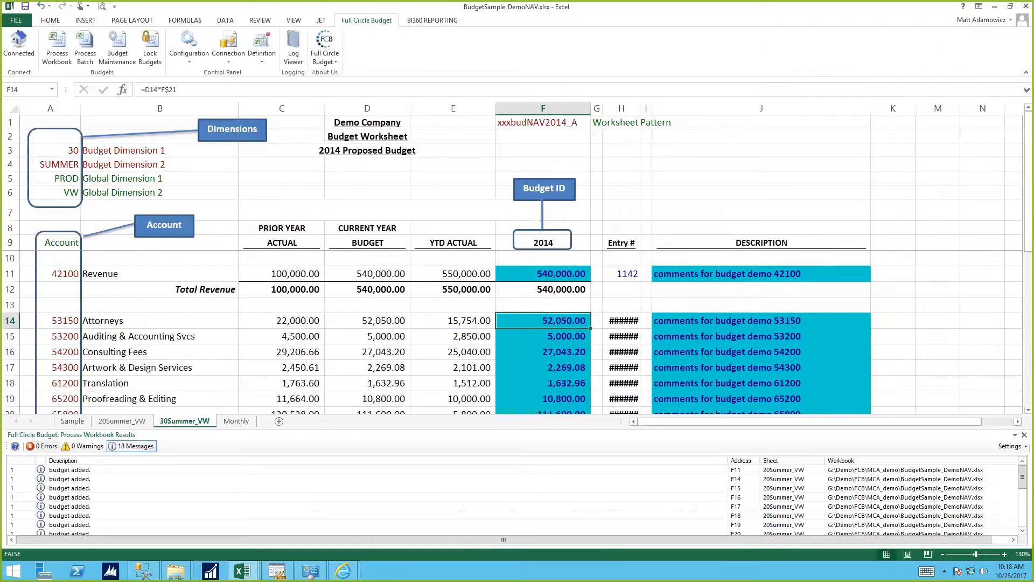
pyautogui.click(765, 383)
pyautogui.click(1025, 435)
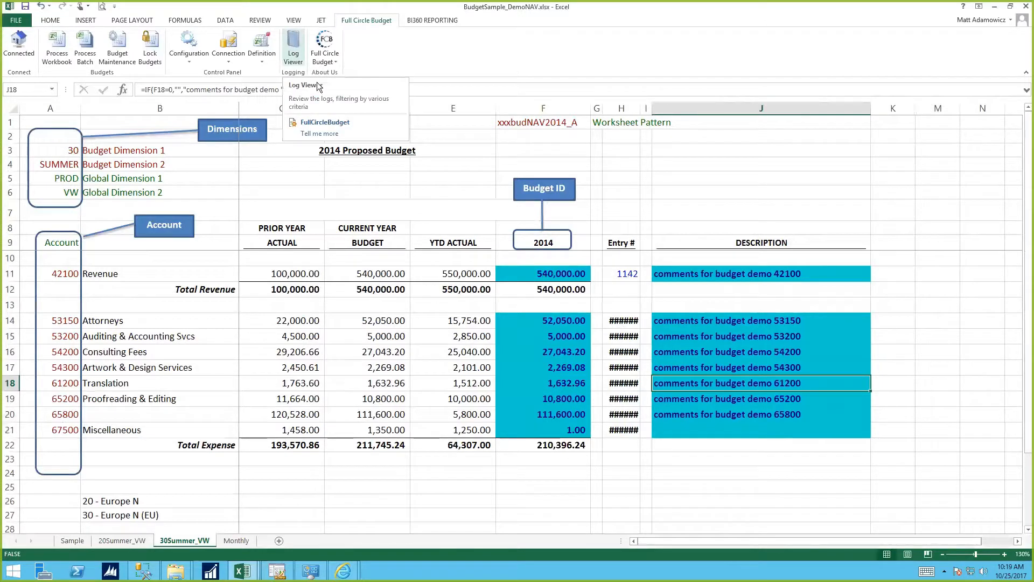
# Export the budget log entries to Excel, and examine the dates, users and actions of the exported rows.
pyautogui.click(294, 44)
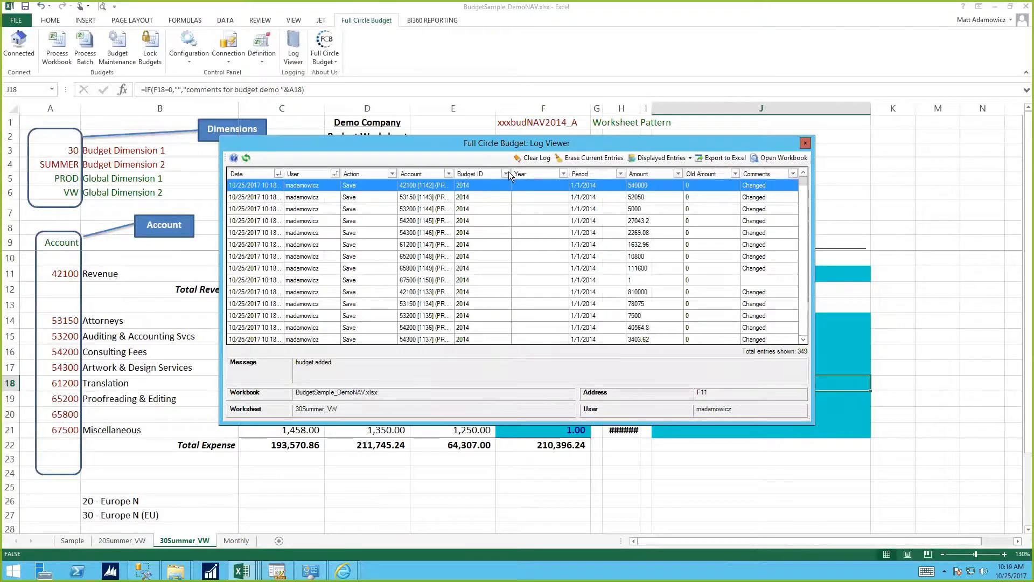
pyautogui.click(721, 158)
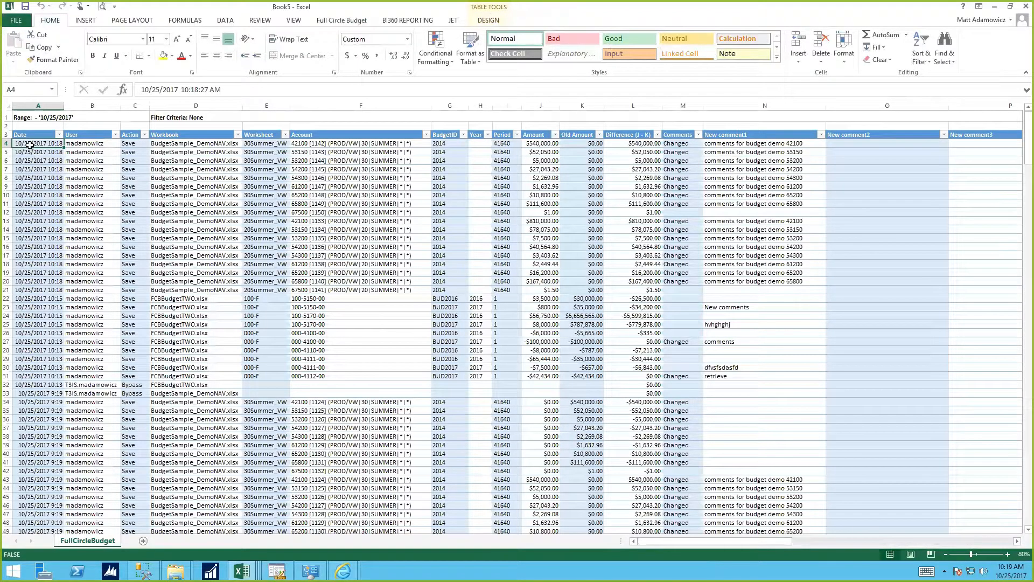
pyautogui.moveTo(29, 144); pyautogui.dragTo(87, 215)
pyautogui.moveTo(89, 161); pyautogui.dragTo(89, 230)
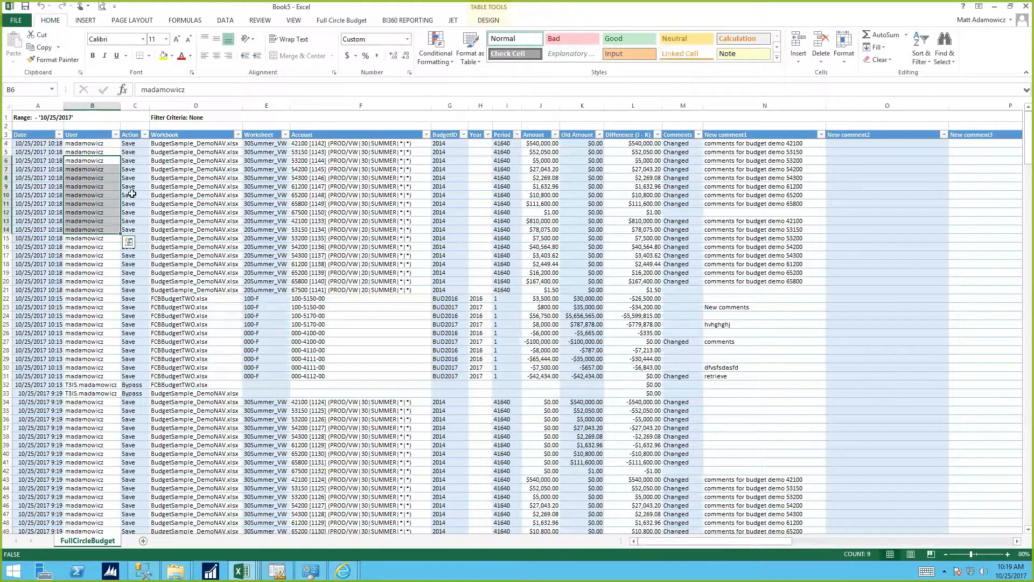
pyautogui.press('Right')
pyautogui.click(134, 386)
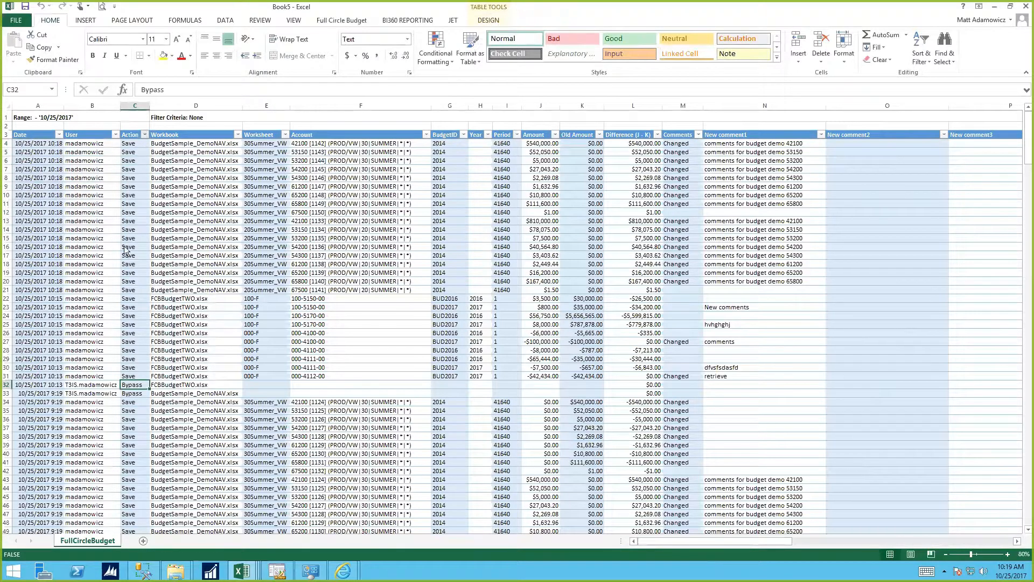
# Inspect the filter options of the Action column without applying any, and examine the Workbook and Worksheet columns of the exported log.
pyautogui.click(145, 135)
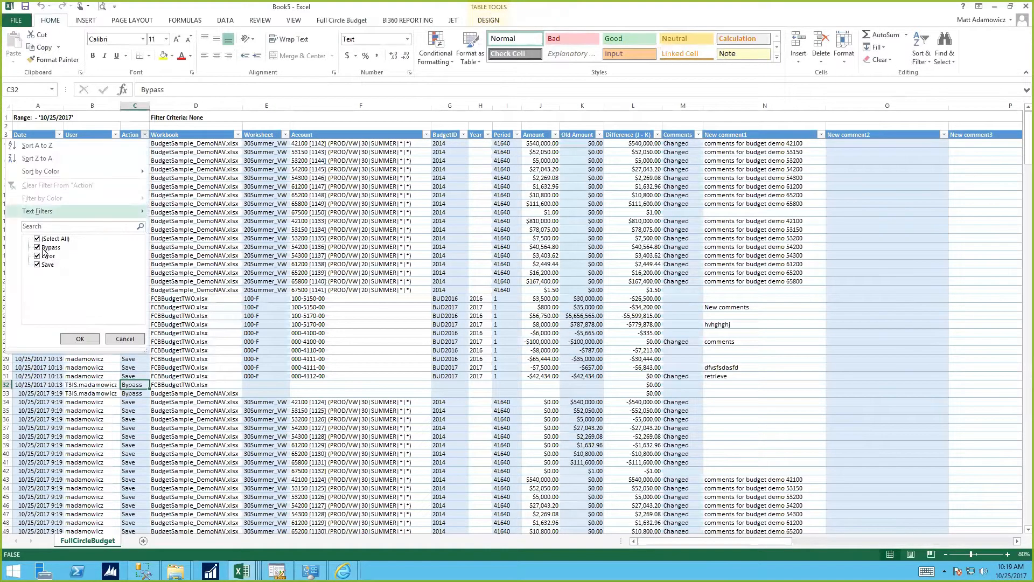
pyautogui.click(121, 337)
pyautogui.click(193, 170)
pyautogui.moveTo(193, 200); pyautogui.dragTo(194, 247)
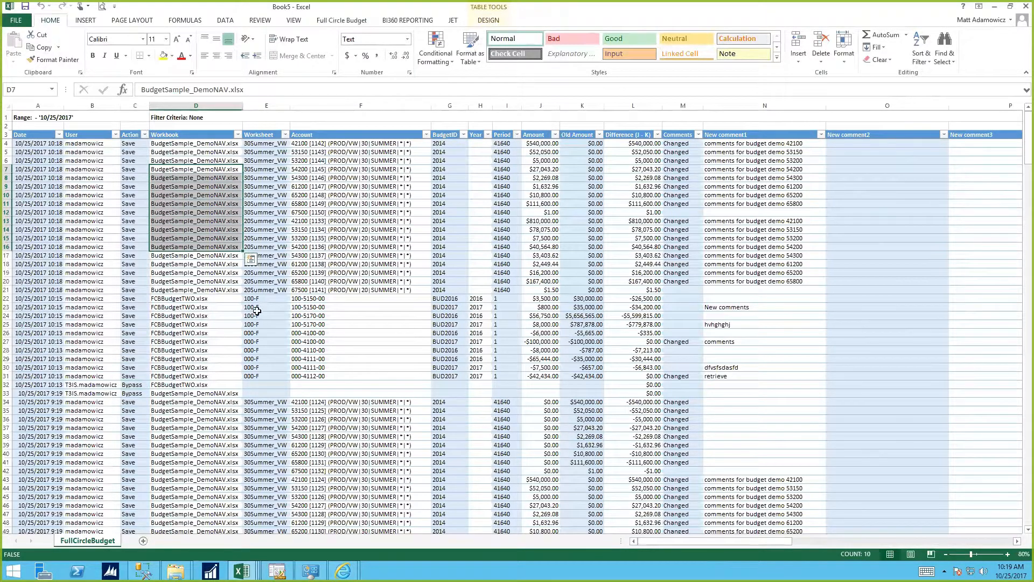
pyautogui.moveTo(264, 298); pyautogui.dragTo(266, 212)
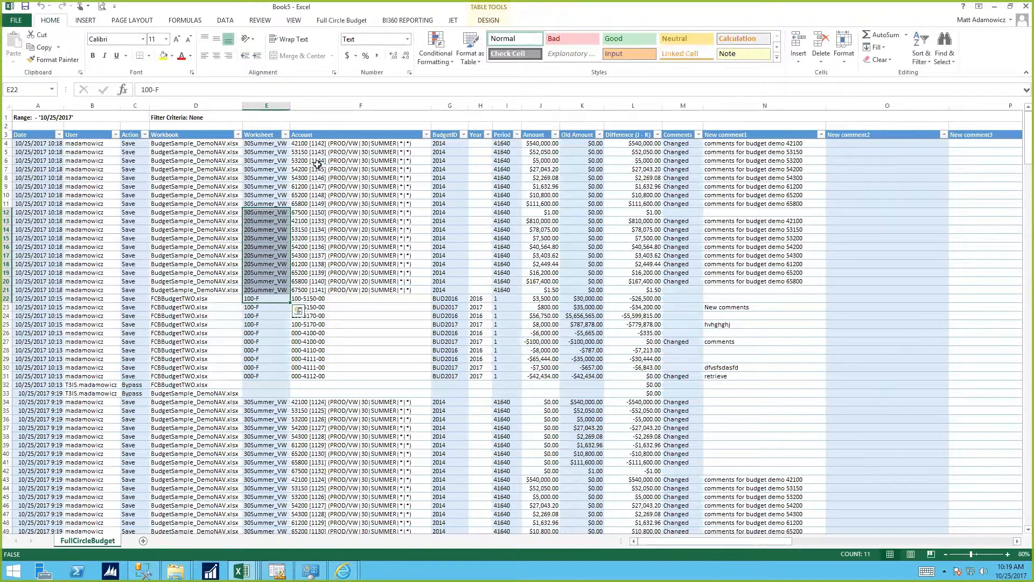
# Examine the accounts, budget IDs, periods and amounts in the exported log, and close the exported workbook.
pyautogui.moveTo(323, 145); pyautogui.dragTo(308, 378)
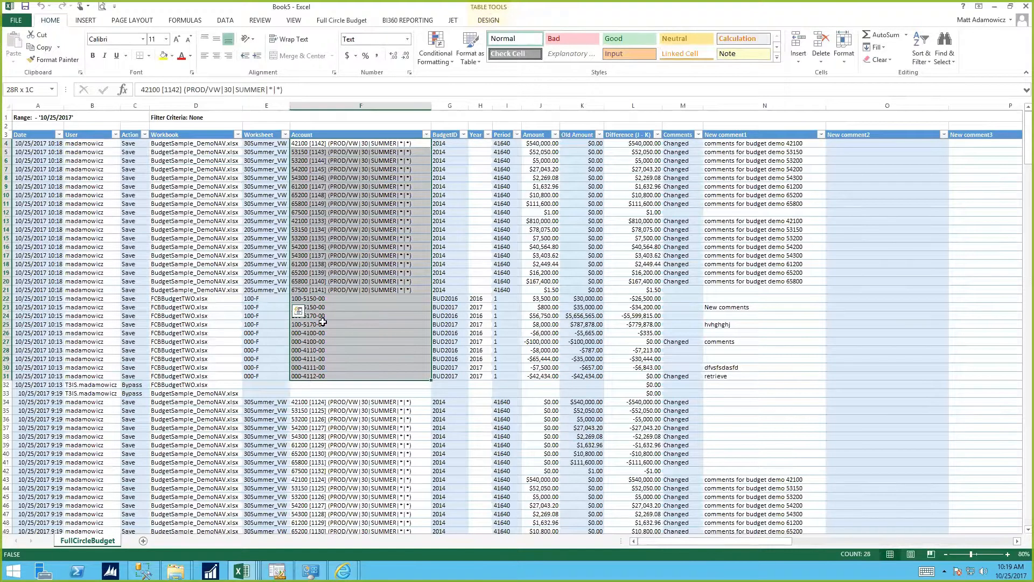
pyautogui.click(326, 212)
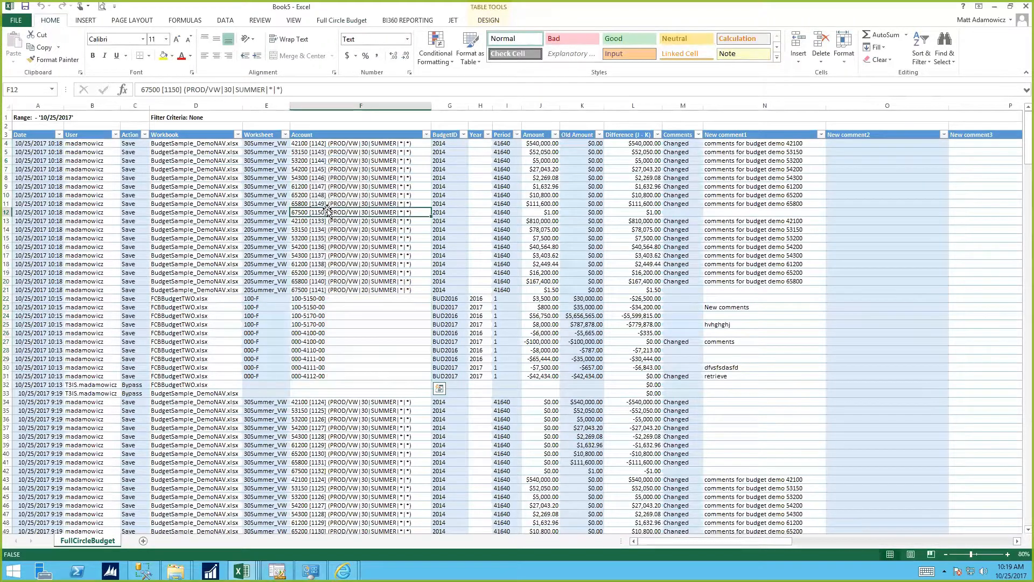
pyautogui.click(316, 143)
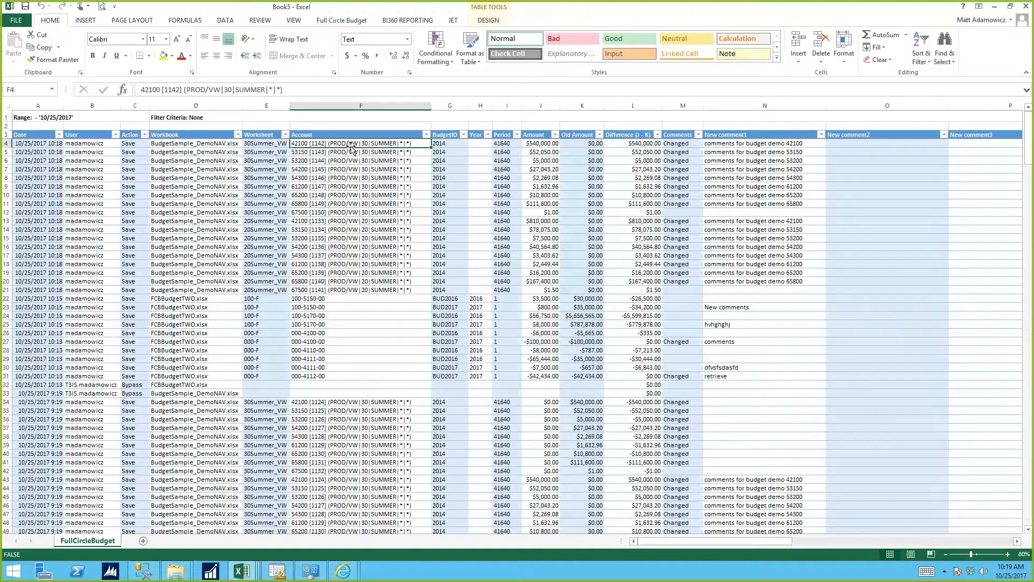
pyautogui.moveTo(337, 204); pyautogui.dragTo(327, 286)
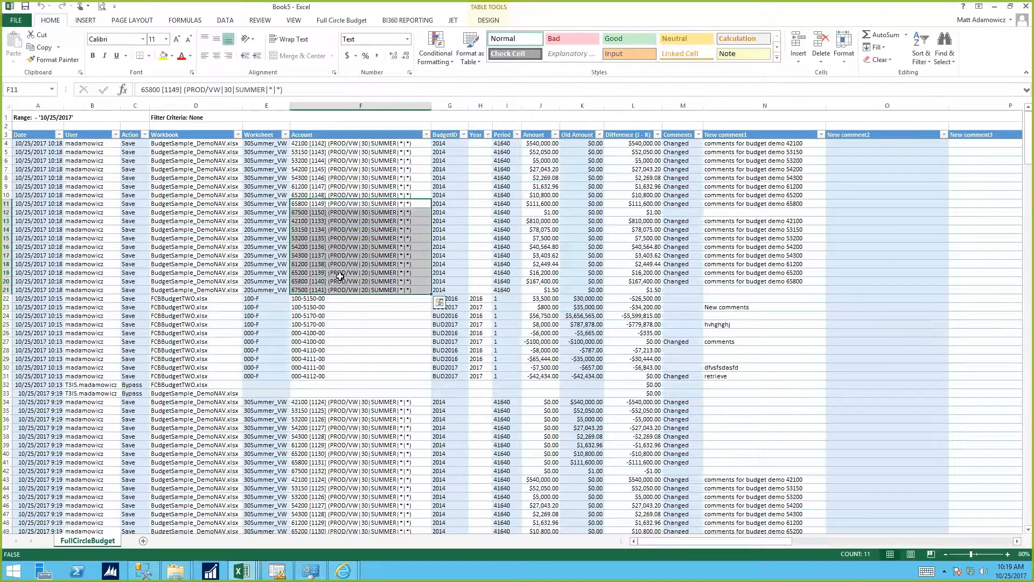
pyautogui.click(452, 186)
pyautogui.click(501, 169)
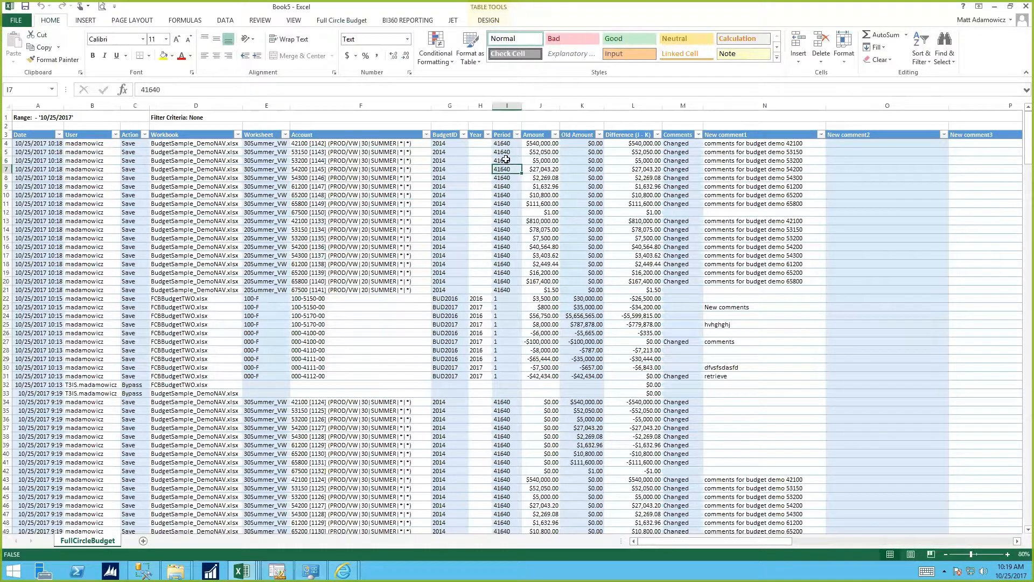
pyautogui.click(556, 160)
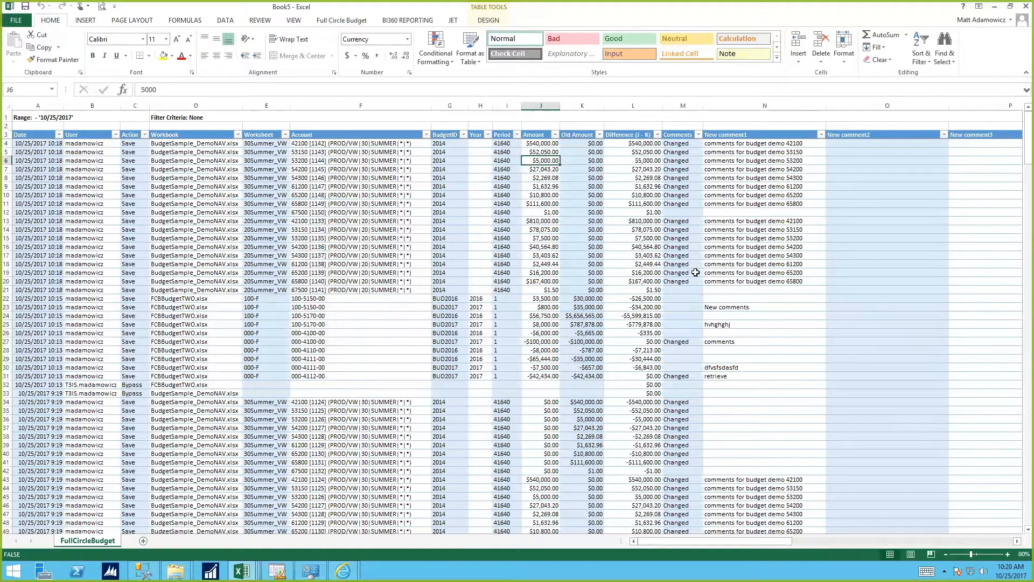
pyautogui.click(1025, 9)
pyautogui.click(518, 298)
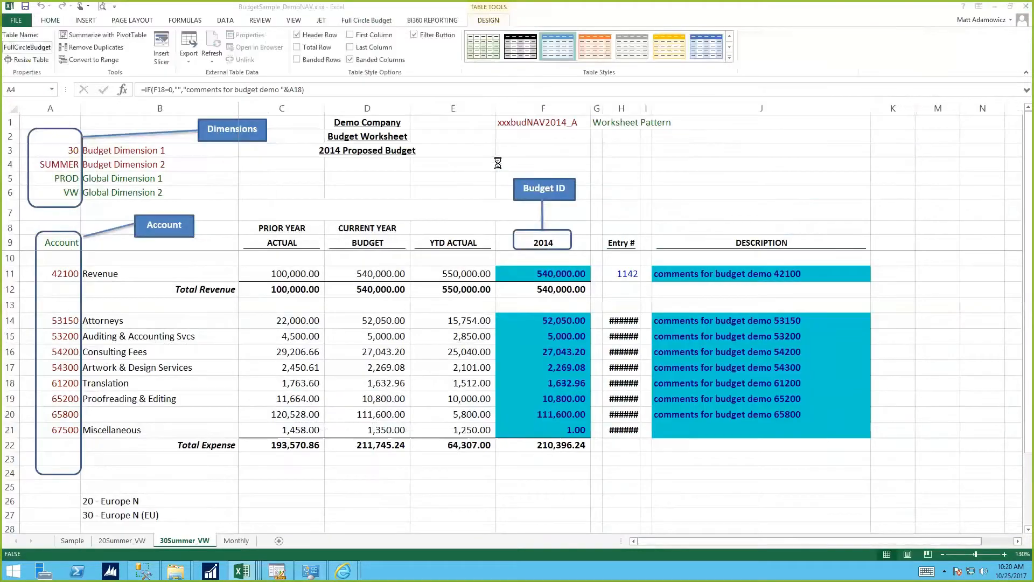
# Reopen the budget log viewer and set the displayed entries to 6 months.
pyautogui.click(375, 21)
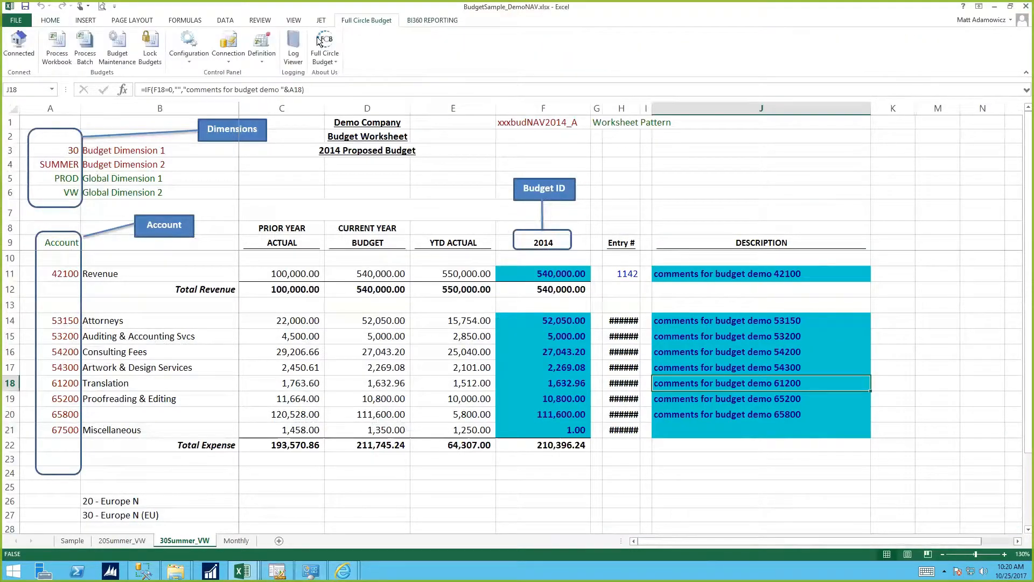
pyautogui.click(293, 50)
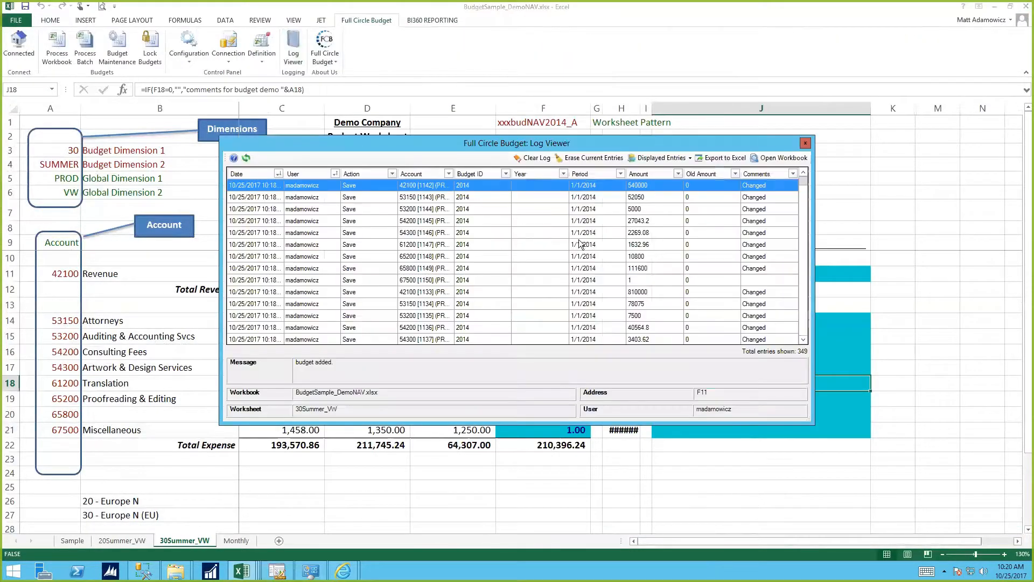
pyautogui.click(662, 158)
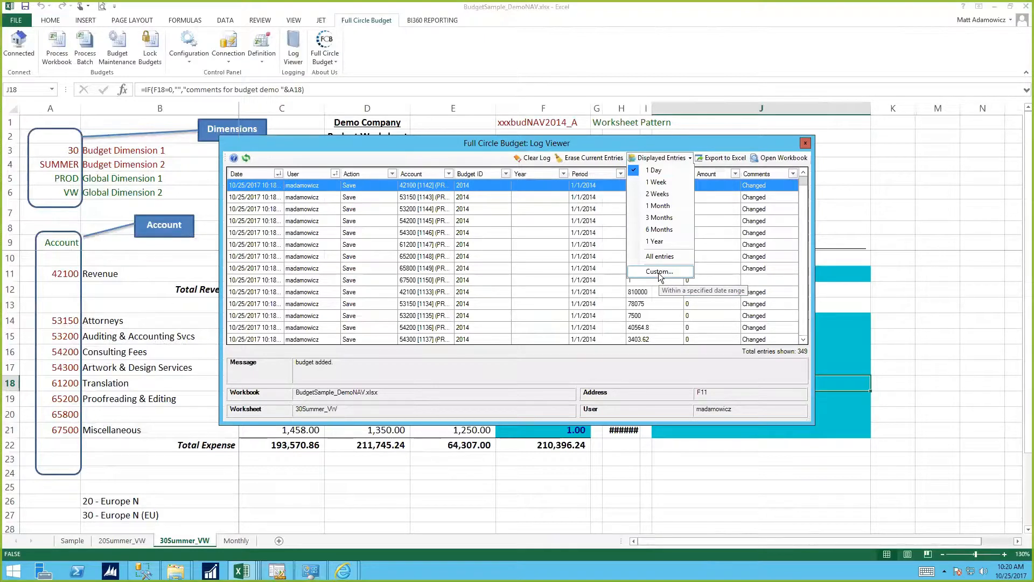
pyautogui.click(653, 231)
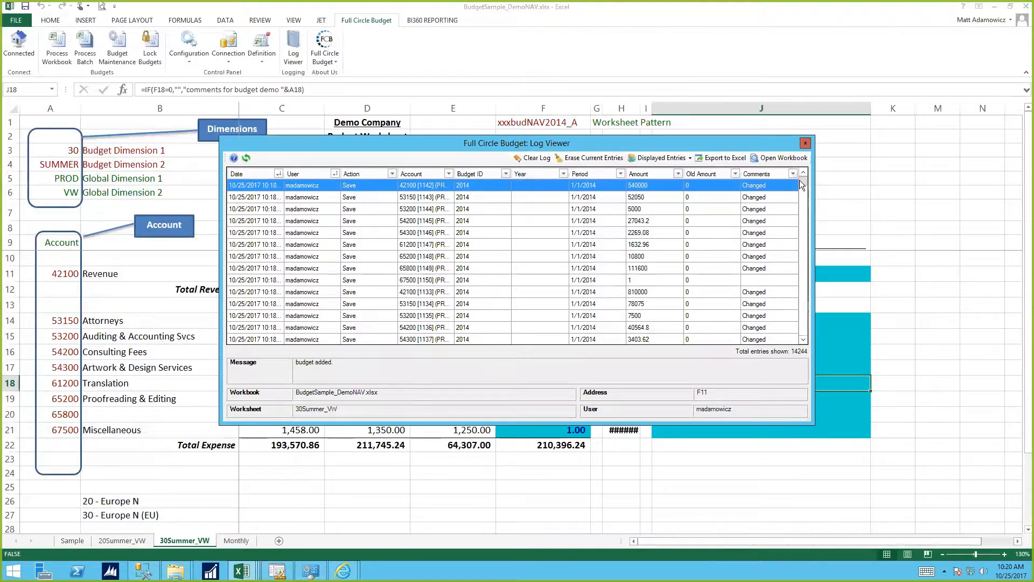
# Open the tracked workbook of the 5/5/2017 log entry for account 100-6530-00 [2], and maximize its window.
pyautogui.moveTo(802, 225); pyautogui.dragTo(794, 318)
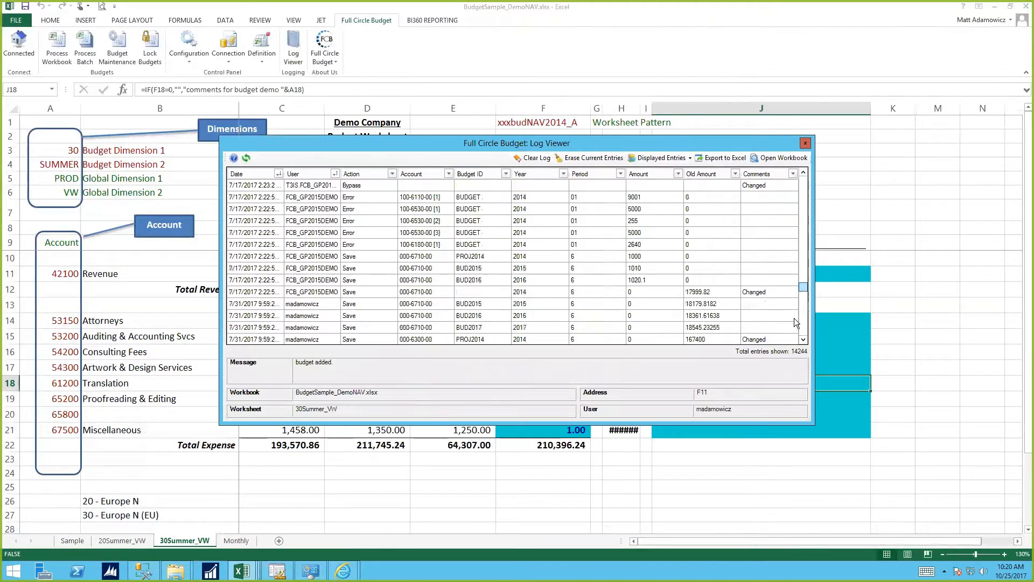
pyautogui.click(302, 268)
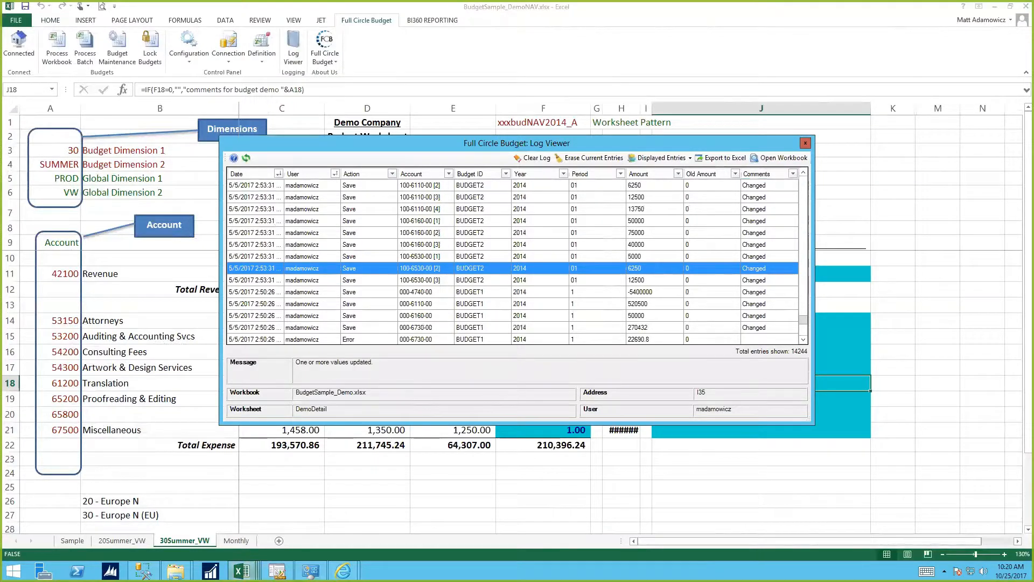
pyautogui.moveTo(242, 571)
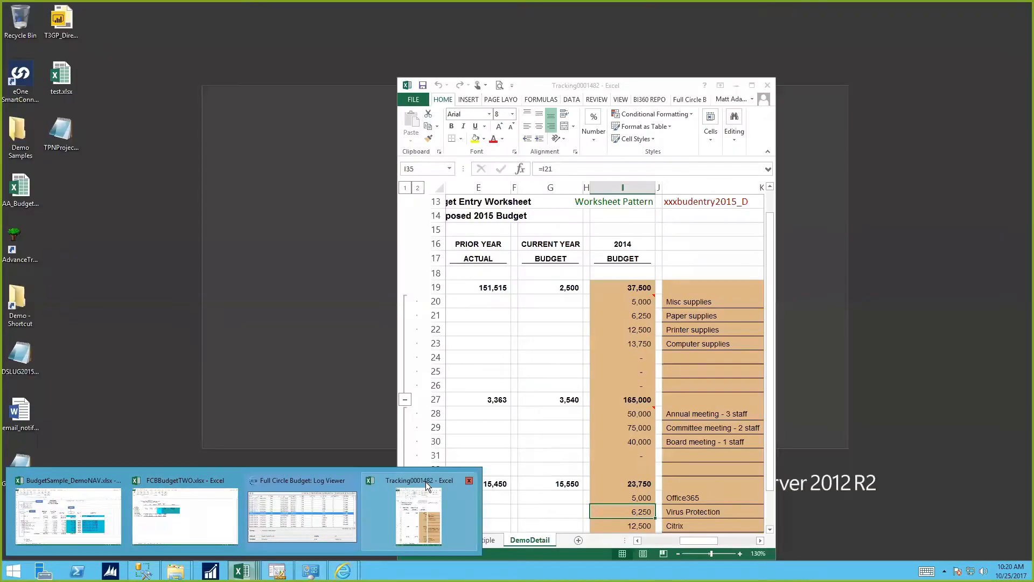
pyautogui.click(426, 482)
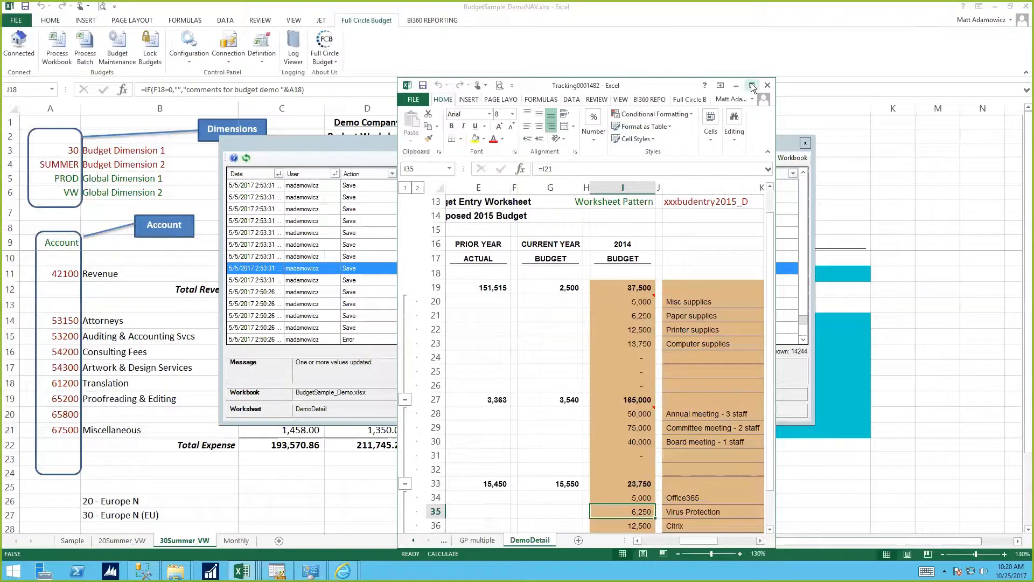
pyautogui.moveTo(685, 83); pyautogui.dragTo(647, 91)
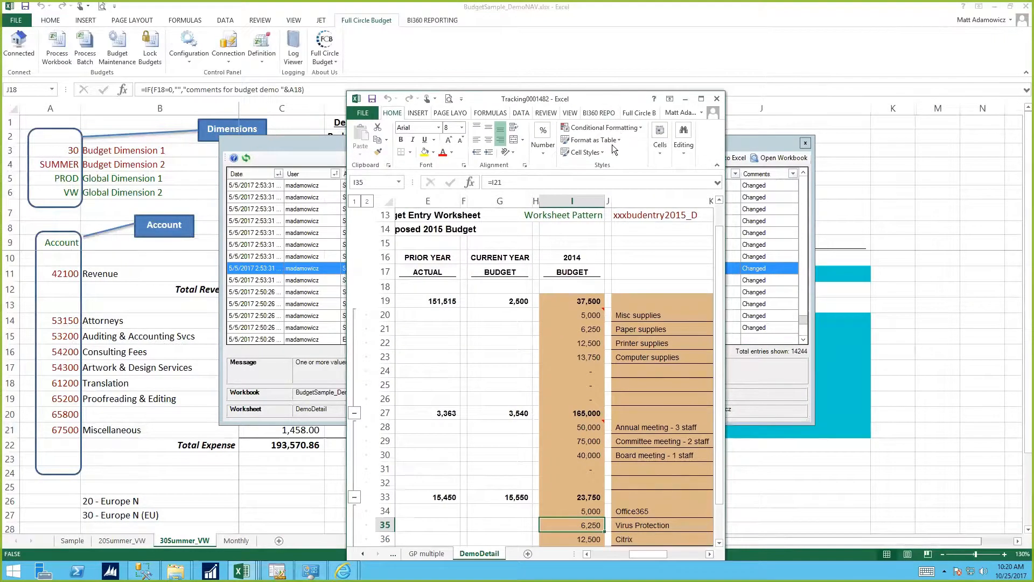
pyautogui.click(701, 99)
# Examine the line items, budgets and descriptions on the DemoDetail sheet, and close the tracked workbook.
pyautogui.click(463, 437)
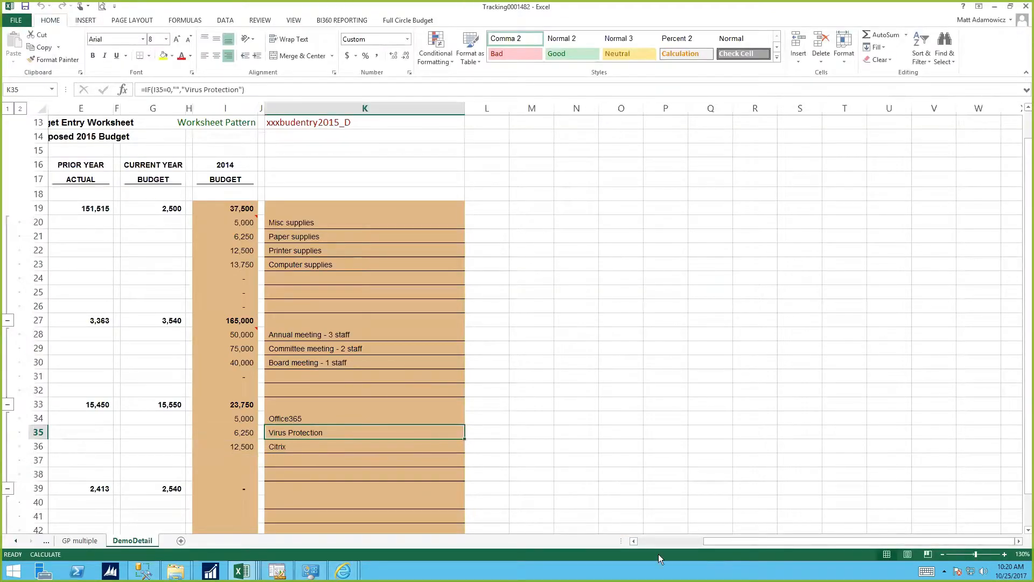
pyautogui.click(645, 540)
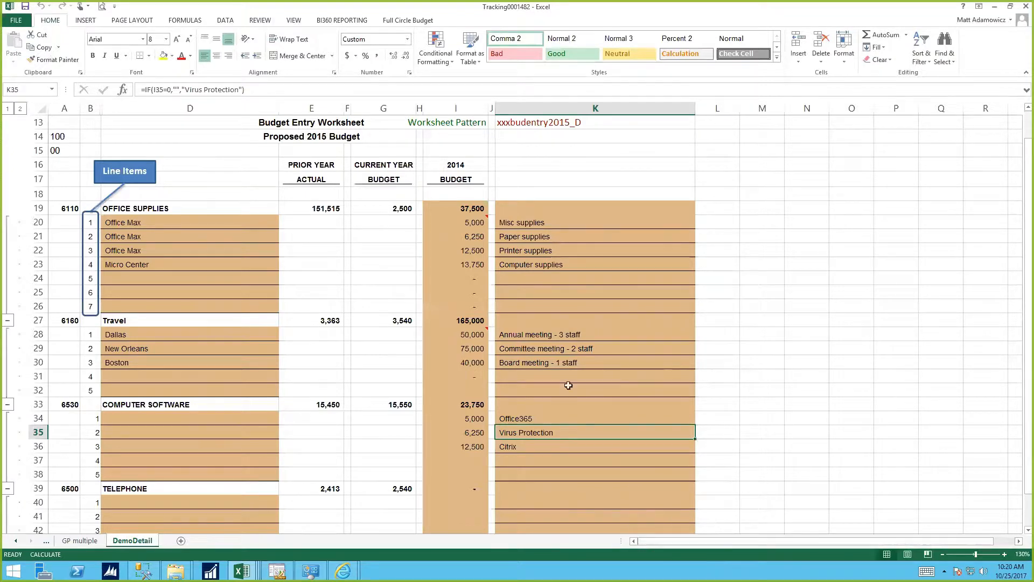
pyautogui.click(452, 376)
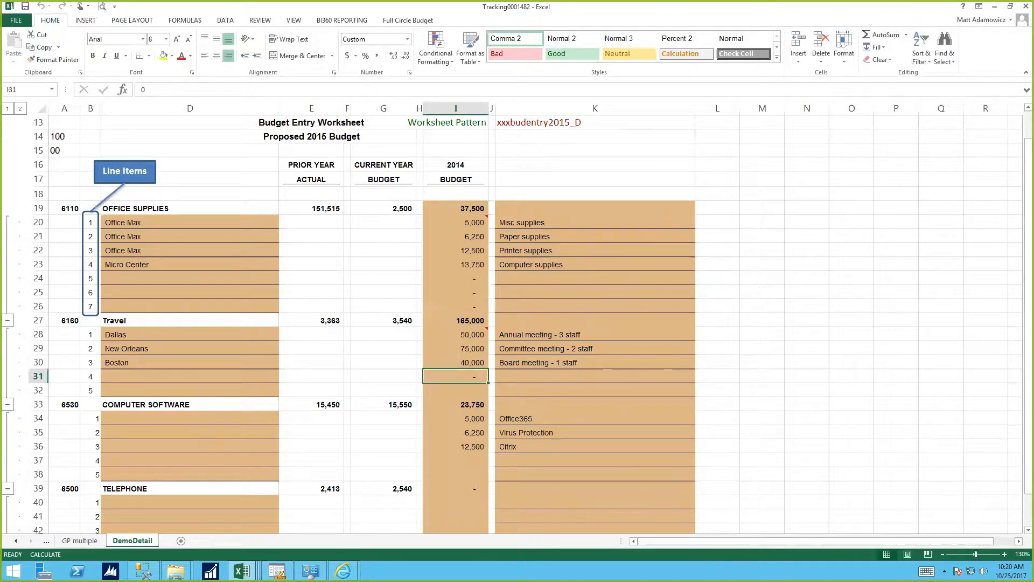
pyautogui.click(1024, 7)
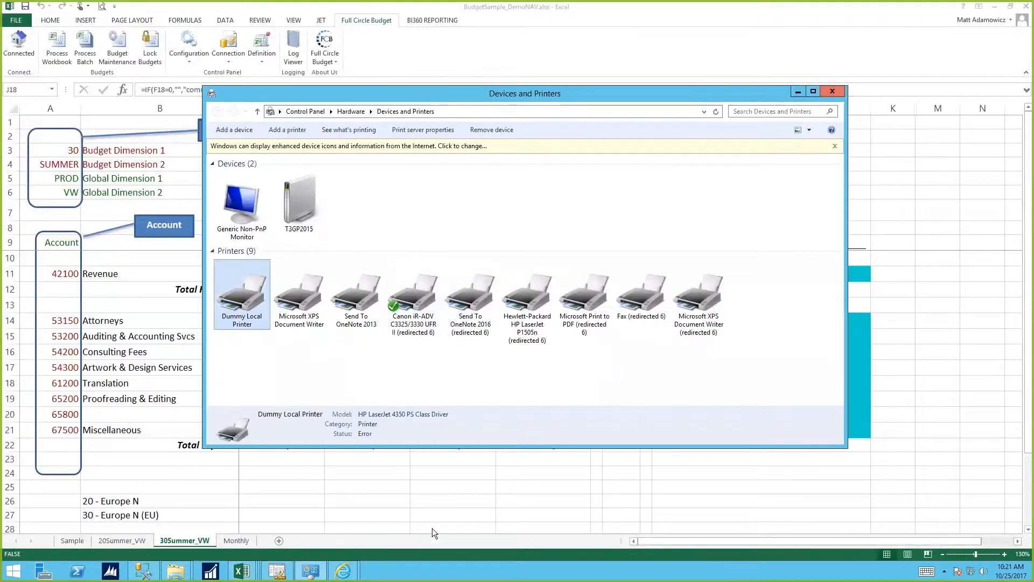
# Clear away the Devices and Printers and MR folder windows, and close the log viewer.
pyautogui.click(833, 92)
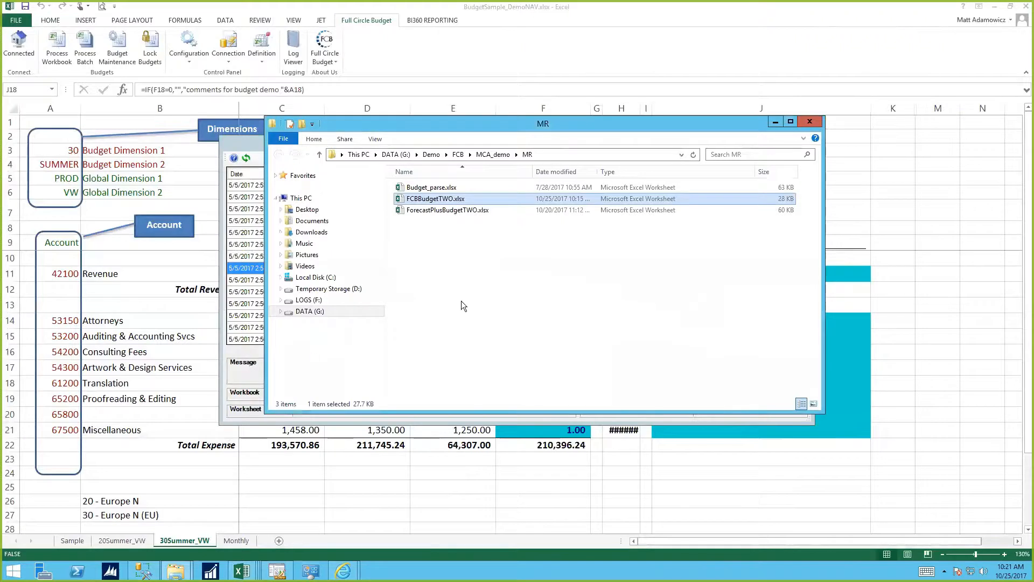
pyautogui.click(776, 122)
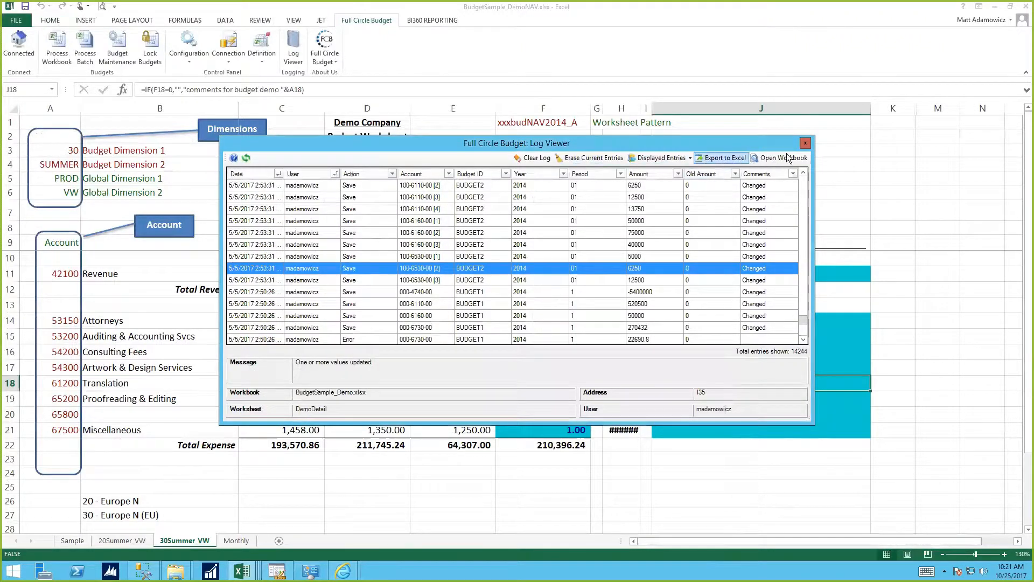
pyautogui.click(805, 142)
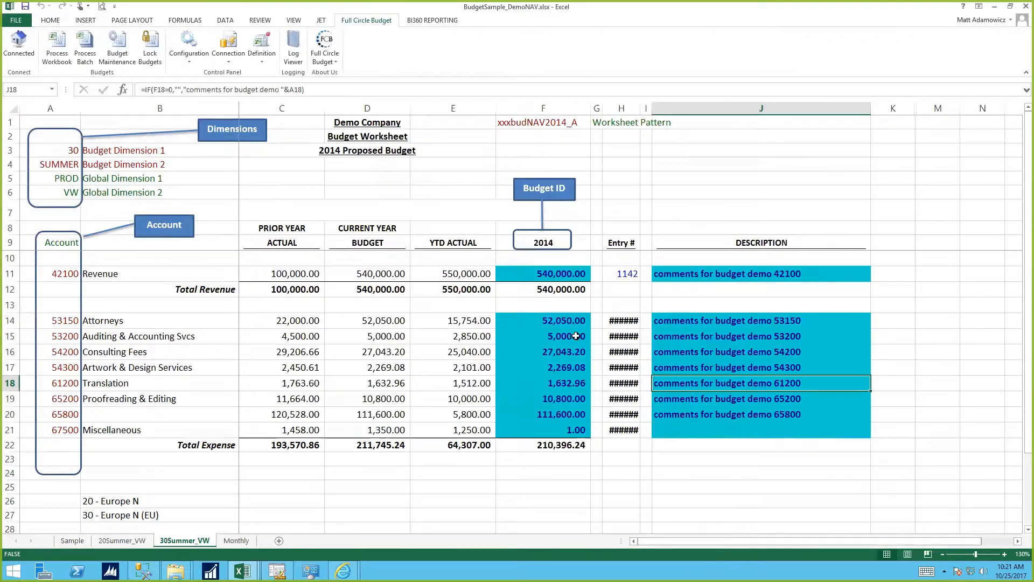
# Open Budget Maintenance on the Navision 2013 connection, and look up and load account 42100.
pyautogui.click(576, 335)
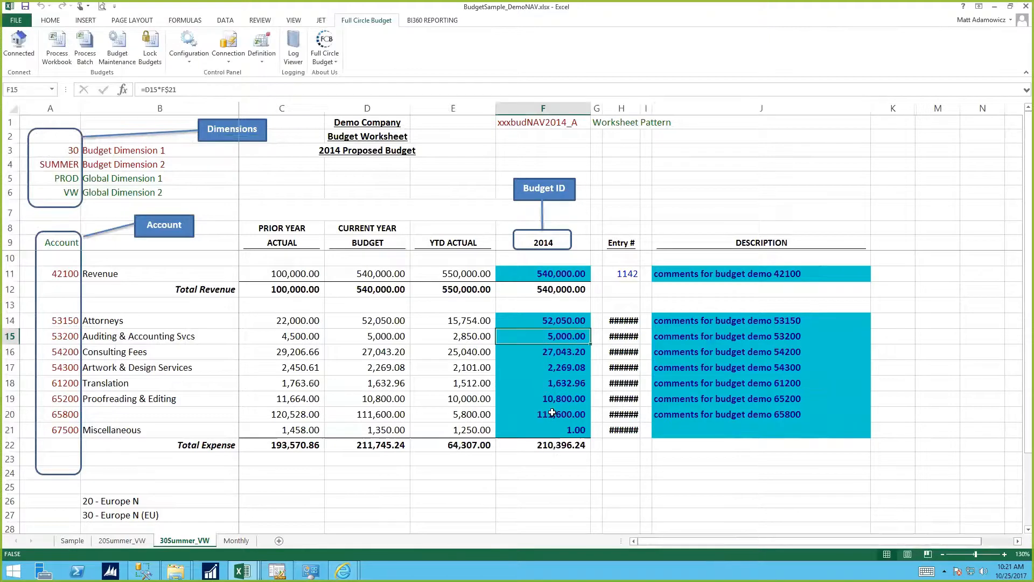
pyautogui.click(124, 49)
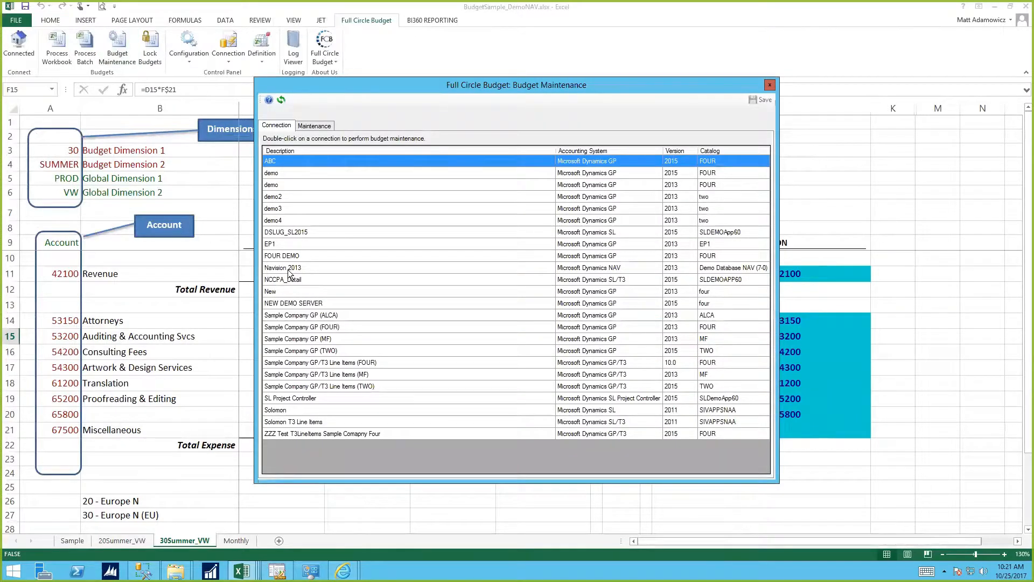
pyautogui.click(620, 267)
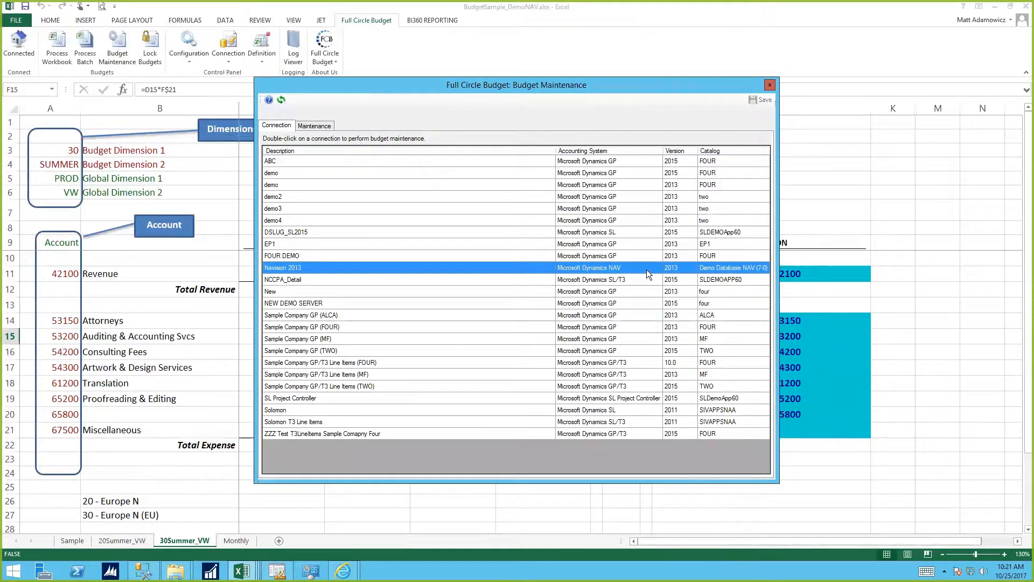
pyautogui.doubleClick(473, 268)
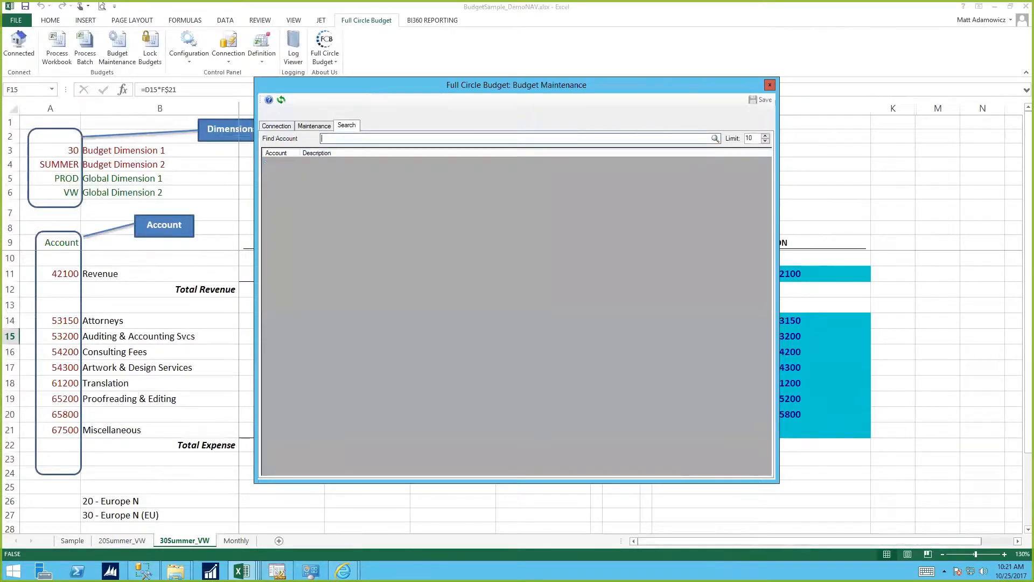
pyautogui.press('Return')
pyautogui.doubleClick(286, 164)
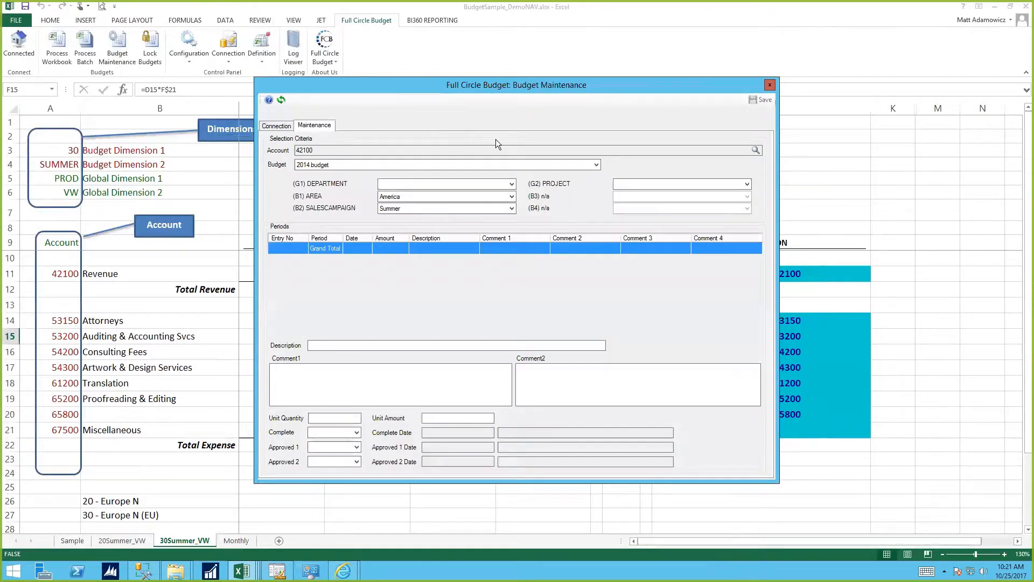
# Filter the account's 2014 budget to department Production, project VW Transporter and area Europe North (EU).
pyautogui.moveTo(449, 85); pyautogui.dragTo(529, 123)
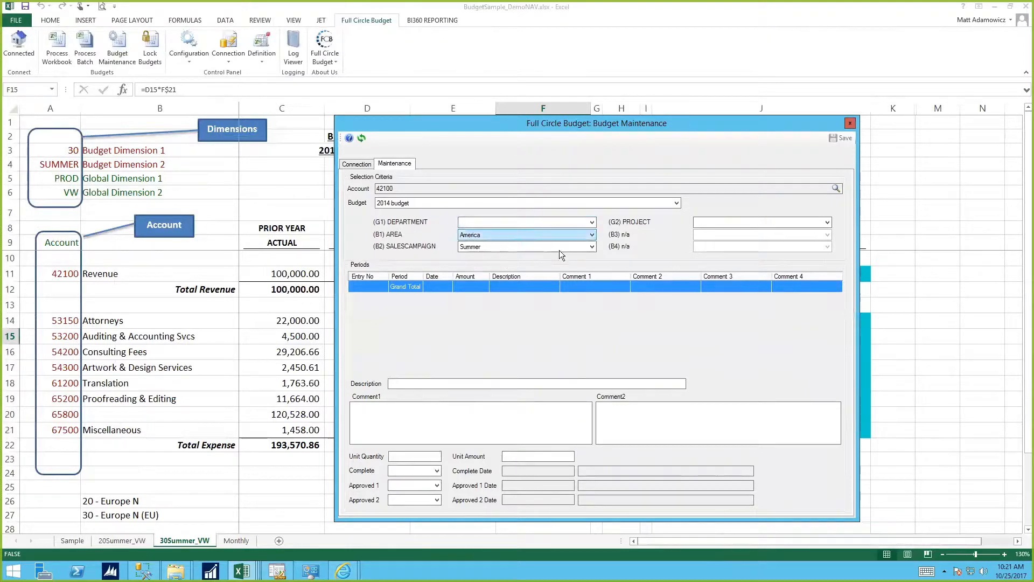
pyautogui.click(476, 222)
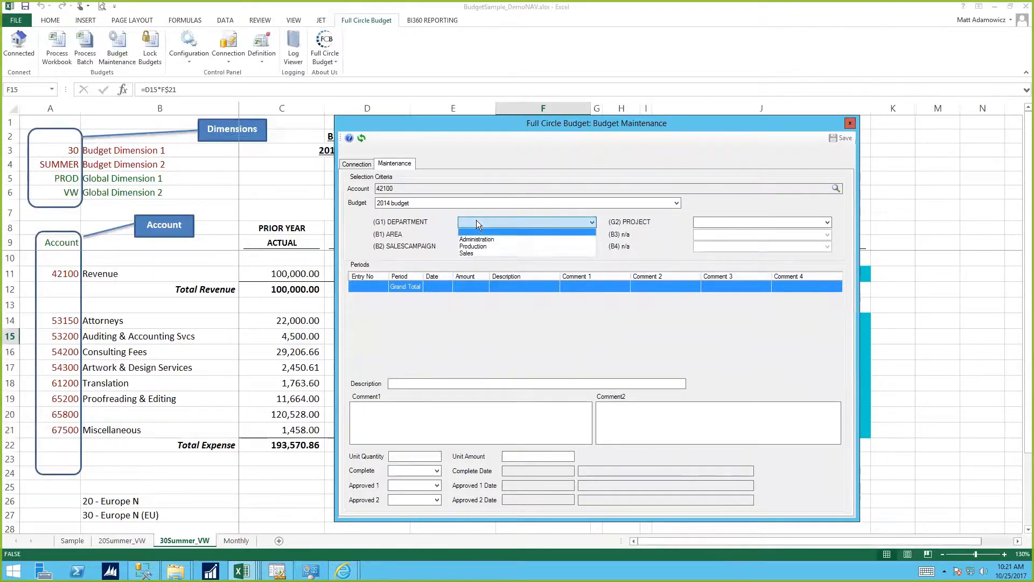
pyautogui.click(492, 247)
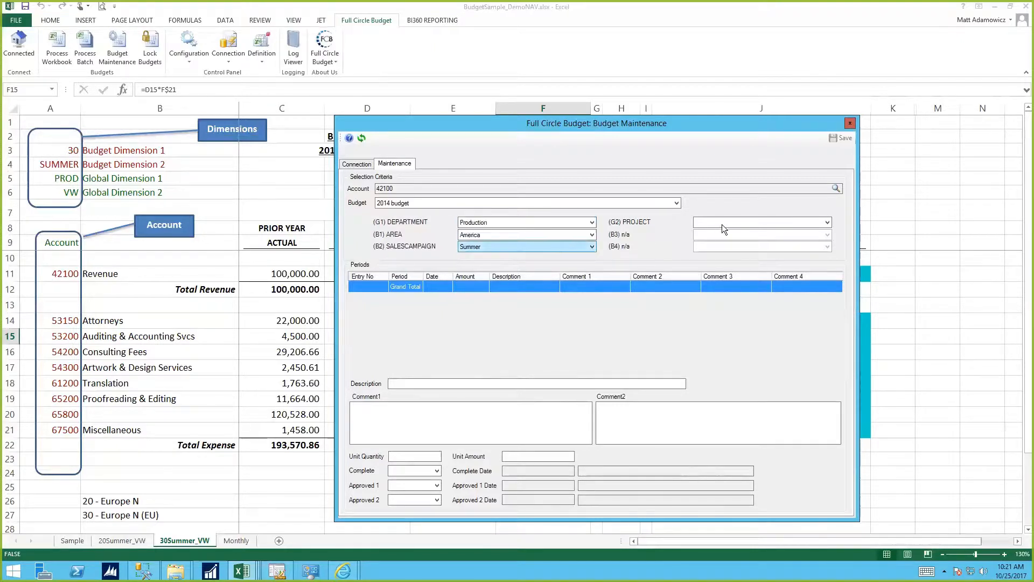
pyautogui.click(723, 222)
pyautogui.click(722, 257)
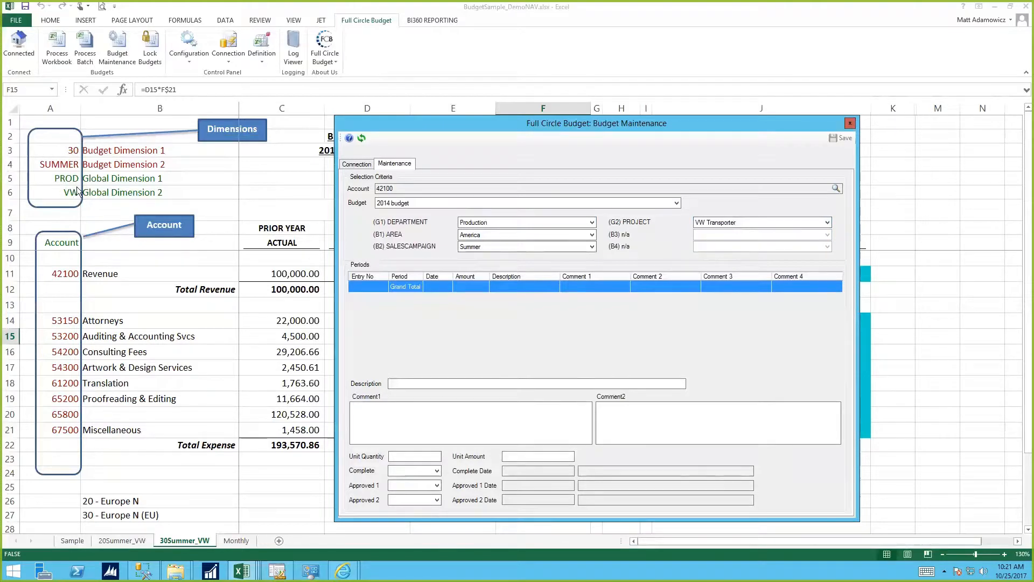
pyautogui.click(498, 235)
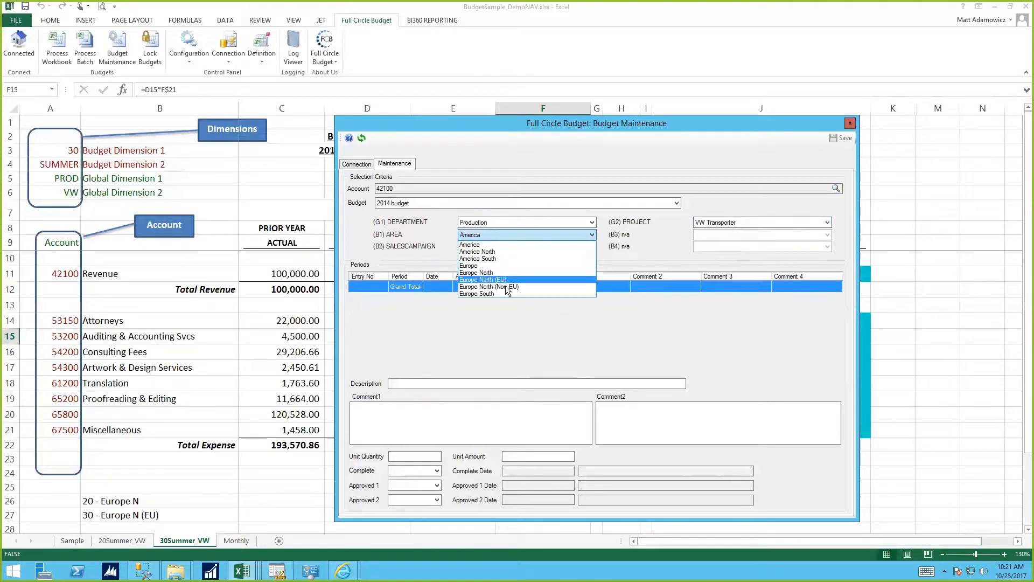
pyautogui.press('Up')
pyautogui.press('Return')
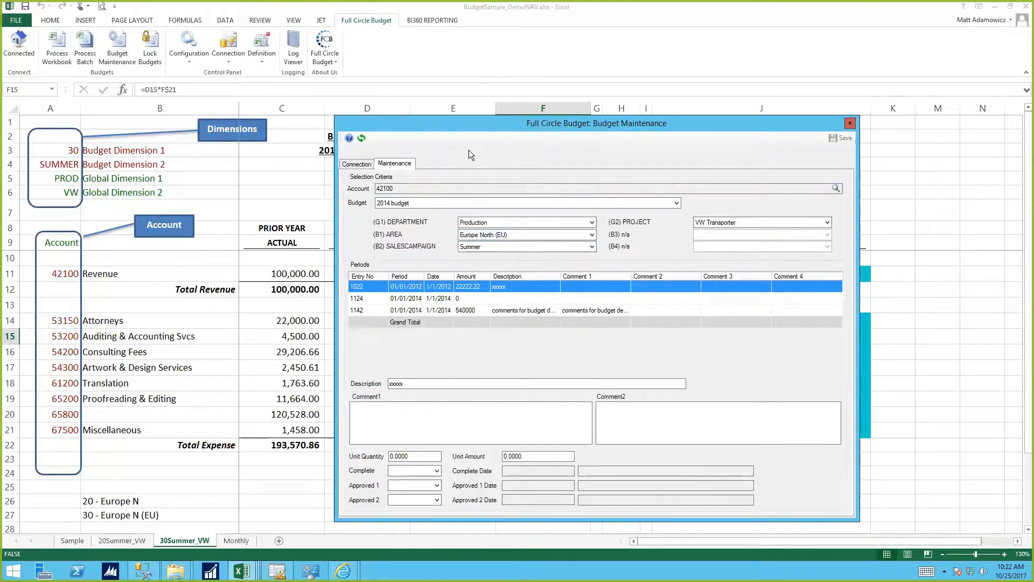
# Compare budget entry 1142 and its comments with the worksheet's Revenue row, and close Budget Maintenance.
pyautogui.moveTo(484, 128); pyautogui.dragTo(472, 301)
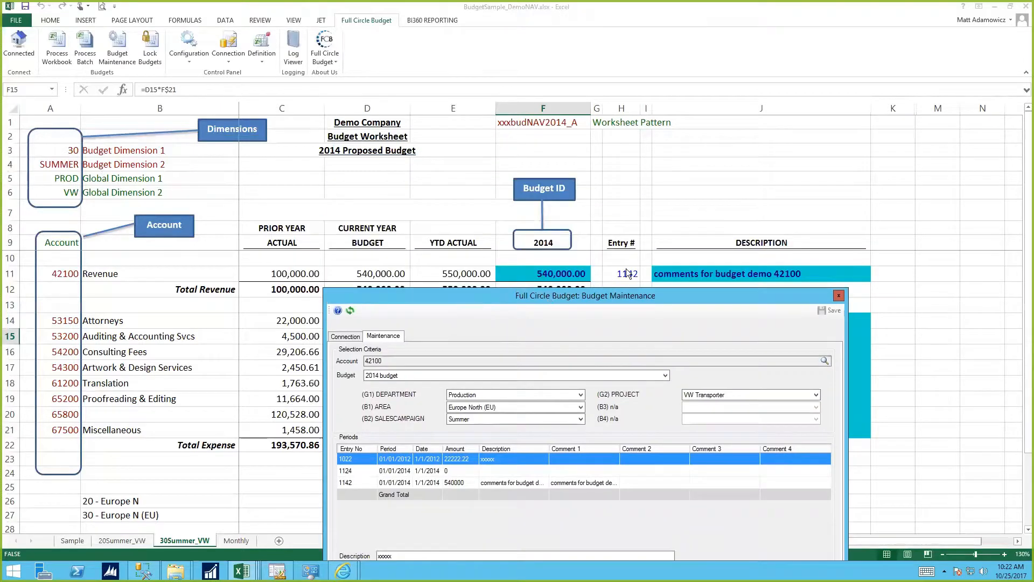
pyautogui.click(354, 483)
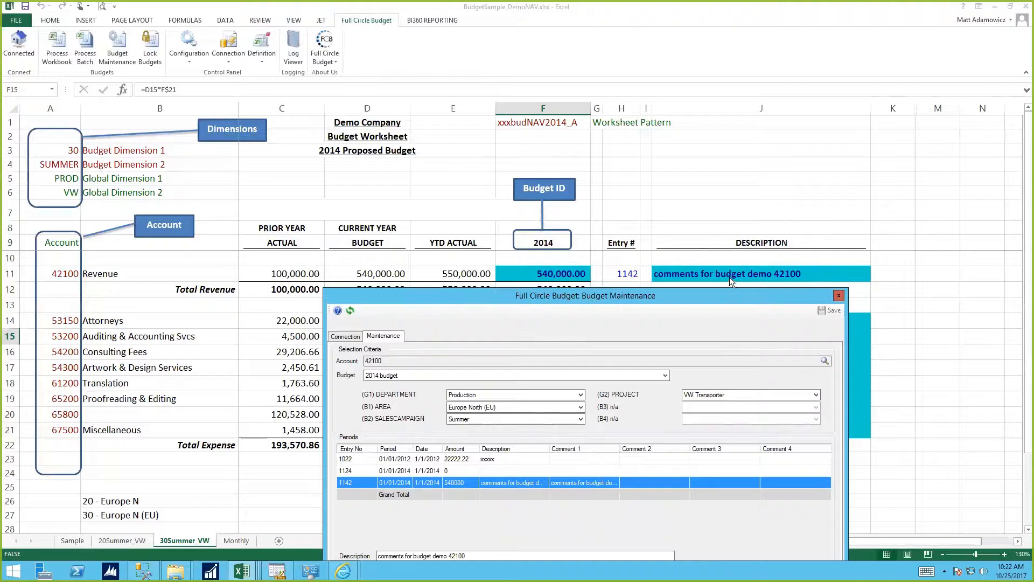
pyautogui.moveTo(714, 295); pyautogui.dragTo(685, 169)
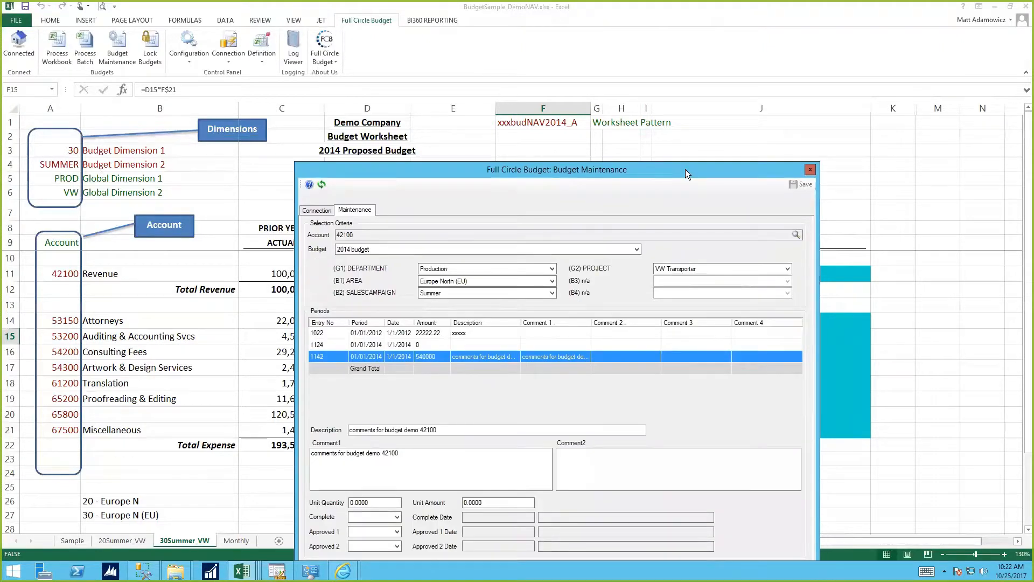
pyautogui.click(810, 170)
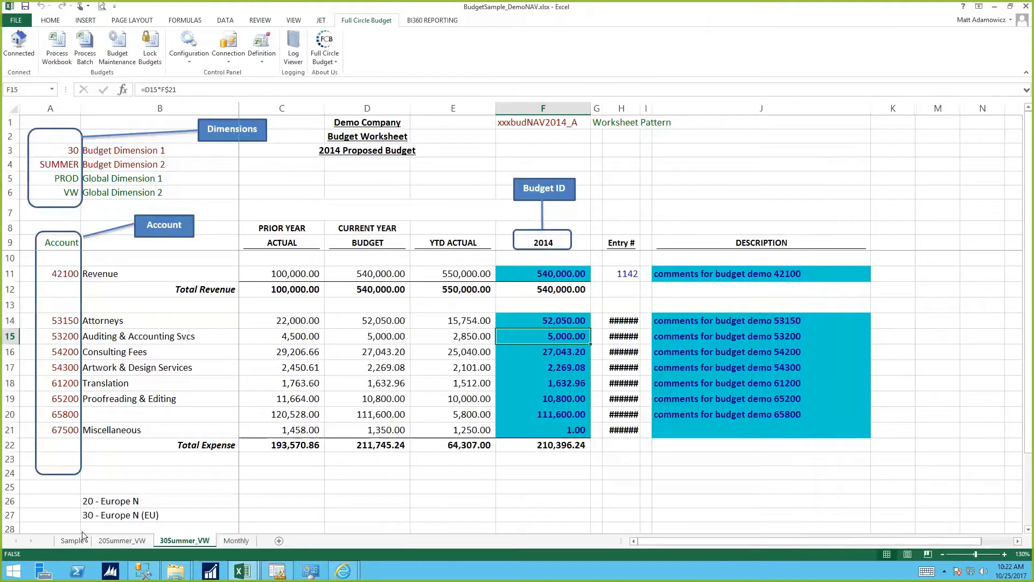
# From the 20Summer_VW sheet, open Budget Maintenance on the Navision 2013 connection and load account 42100.
pyautogui.click(112, 541)
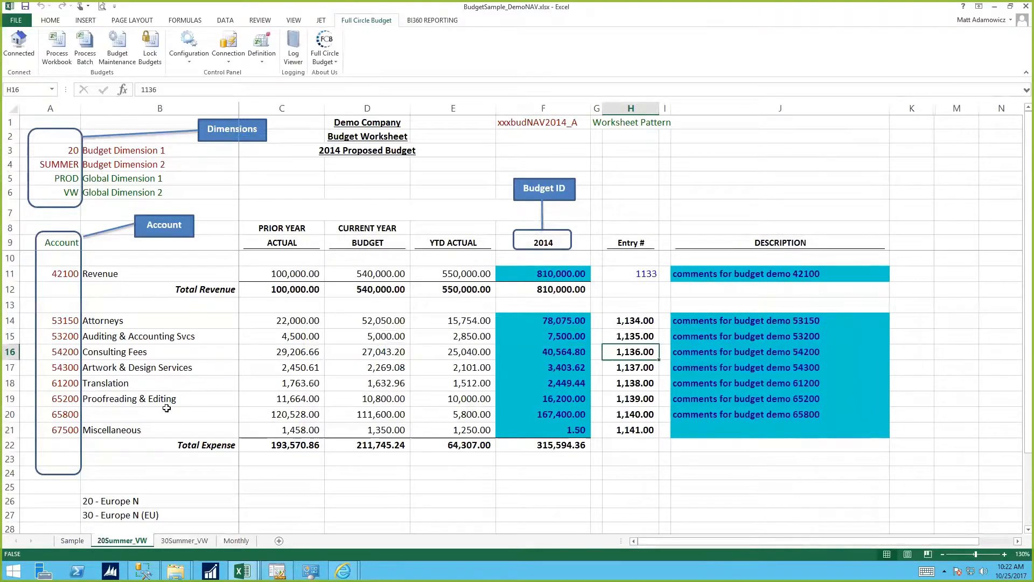
pyautogui.click(59, 154)
pyautogui.click(118, 47)
pyautogui.doubleClick(283, 268)
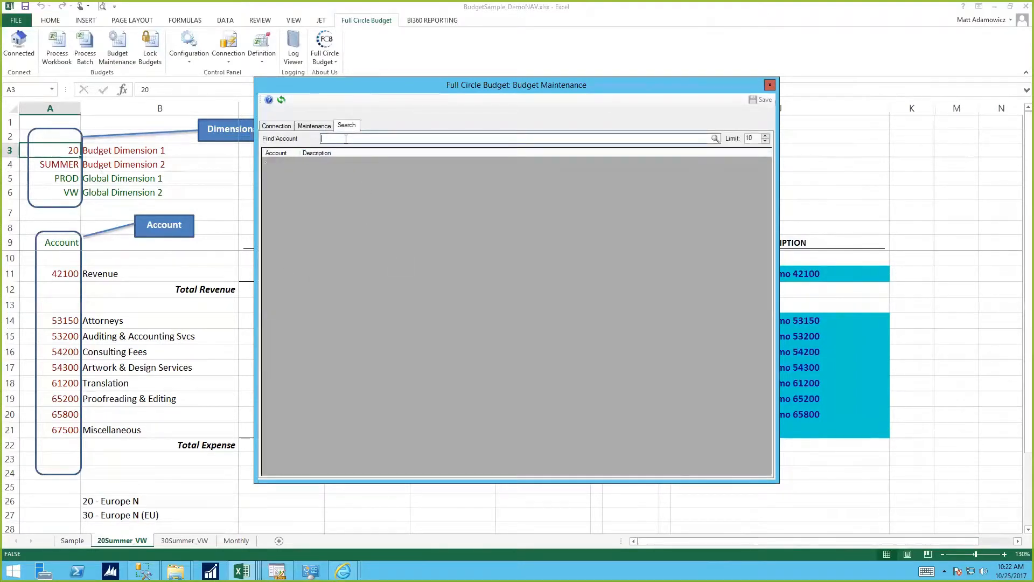
pyautogui.write('54')
pyautogui.write('42100')
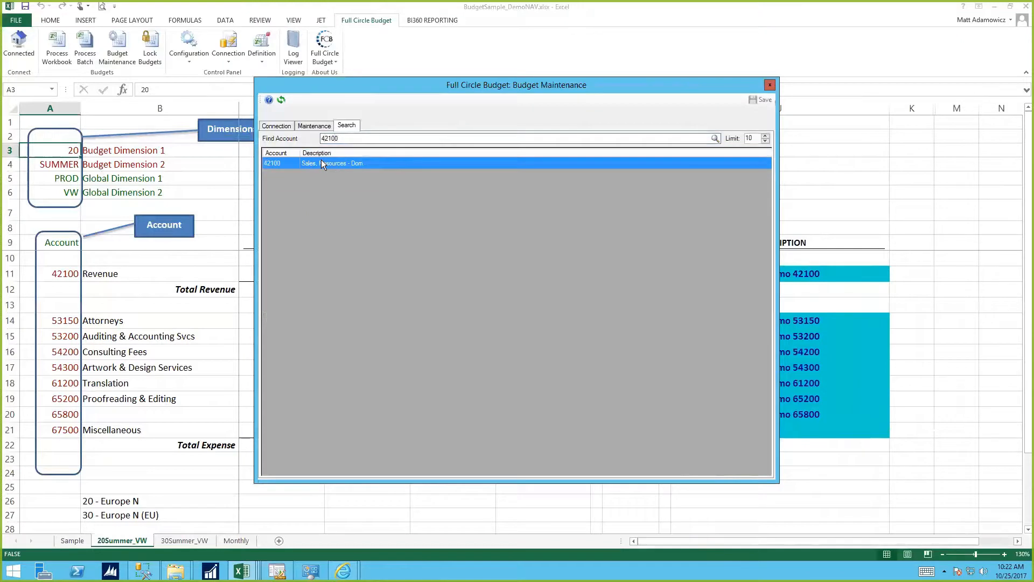
pyautogui.doubleClick(321, 159)
# Filter the 2014 budget entries to department Production, project VW Transporter and area Europe North.
pyautogui.click(399, 186)
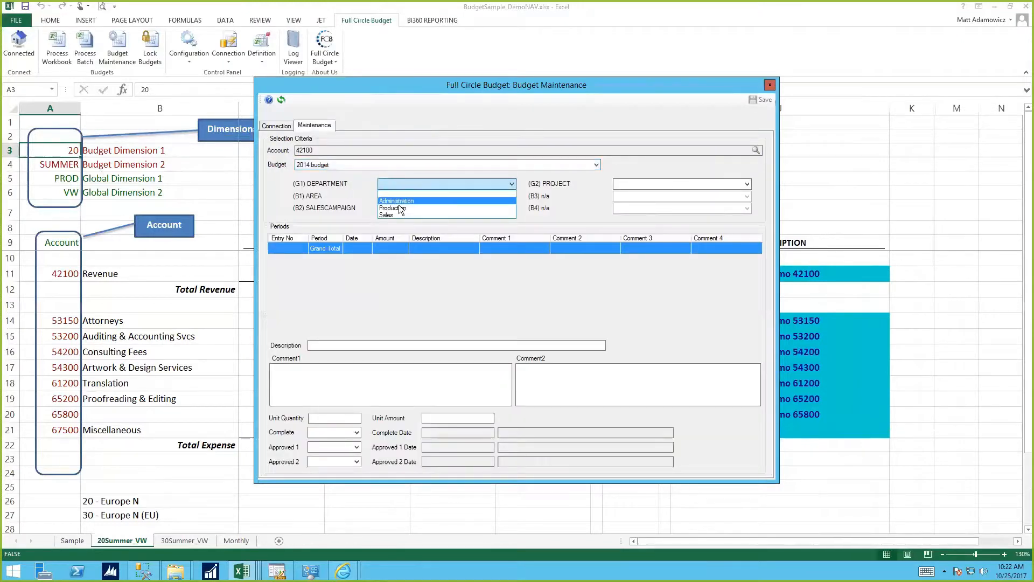
pyautogui.click(399, 208)
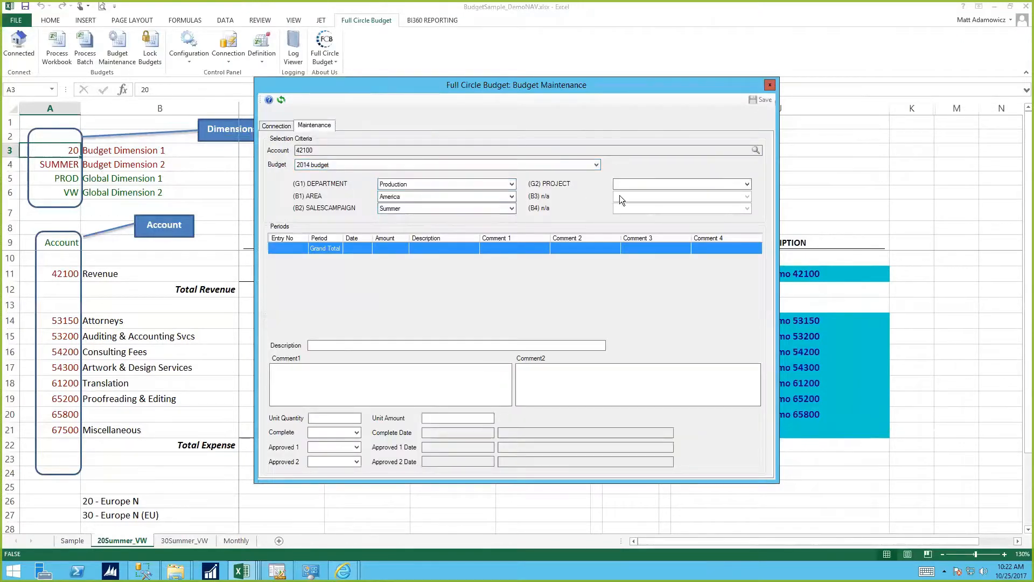
pyautogui.click(625, 184)
pyautogui.click(626, 214)
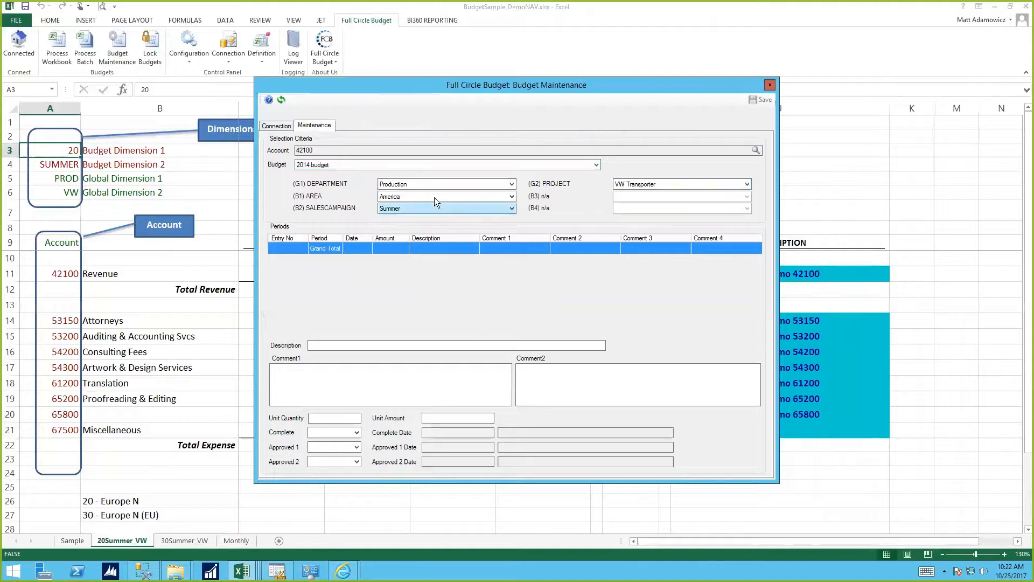
pyautogui.click(434, 197)
pyautogui.click(415, 235)
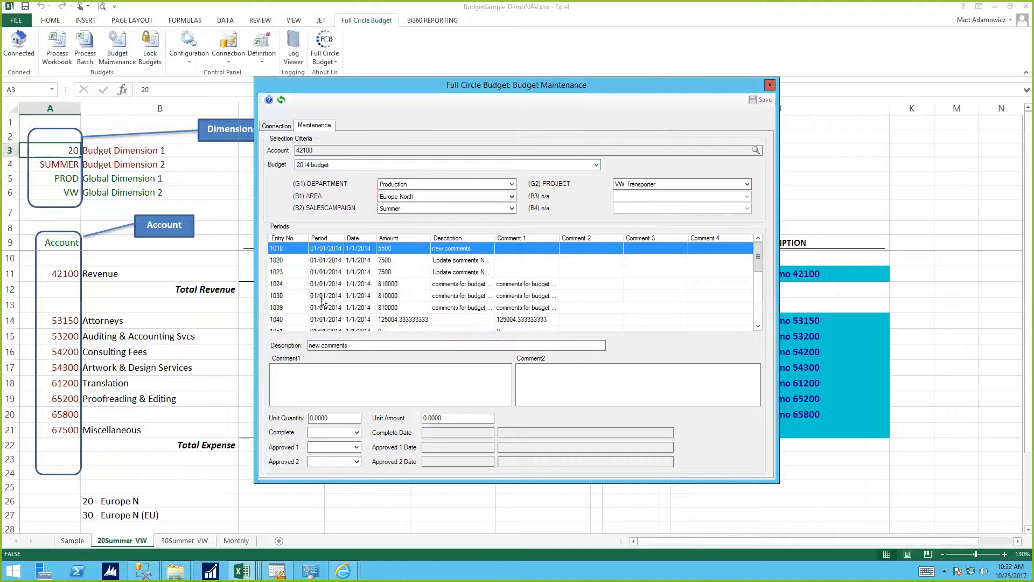
# Compare budget entry 1133's amount and comments with the worksheet's Revenue row, and close Budget Maintenance.
pyautogui.click(451, 296)
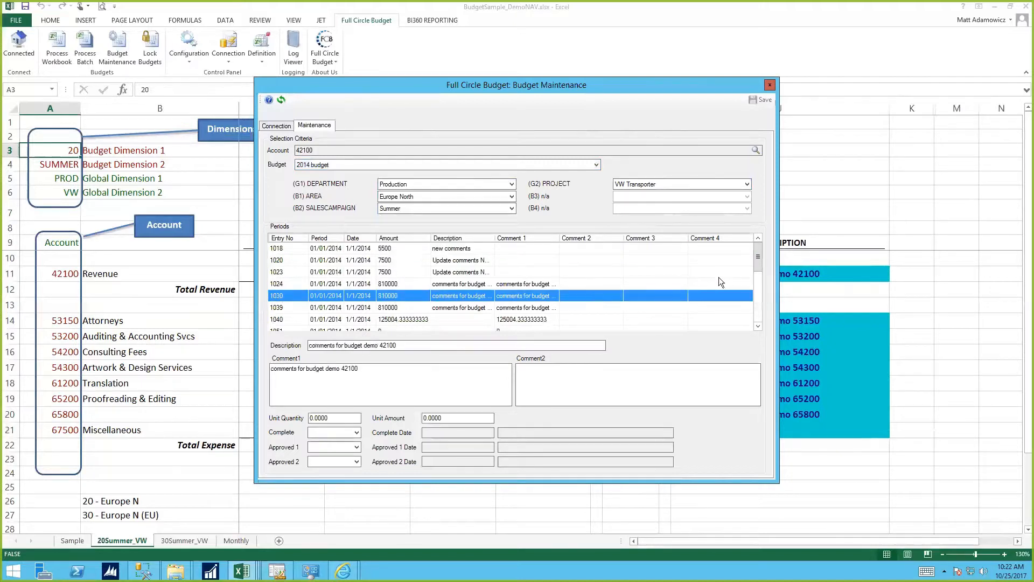
pyautogui.click(758, 328)
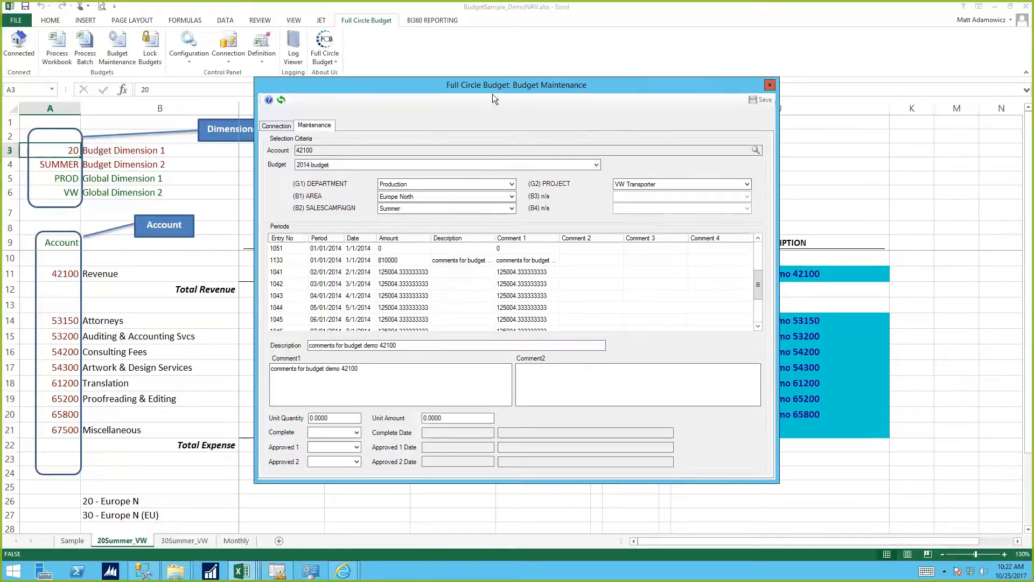
pyautogui.moveTo(571, 86); pyautogui.dragTo(651, 291)
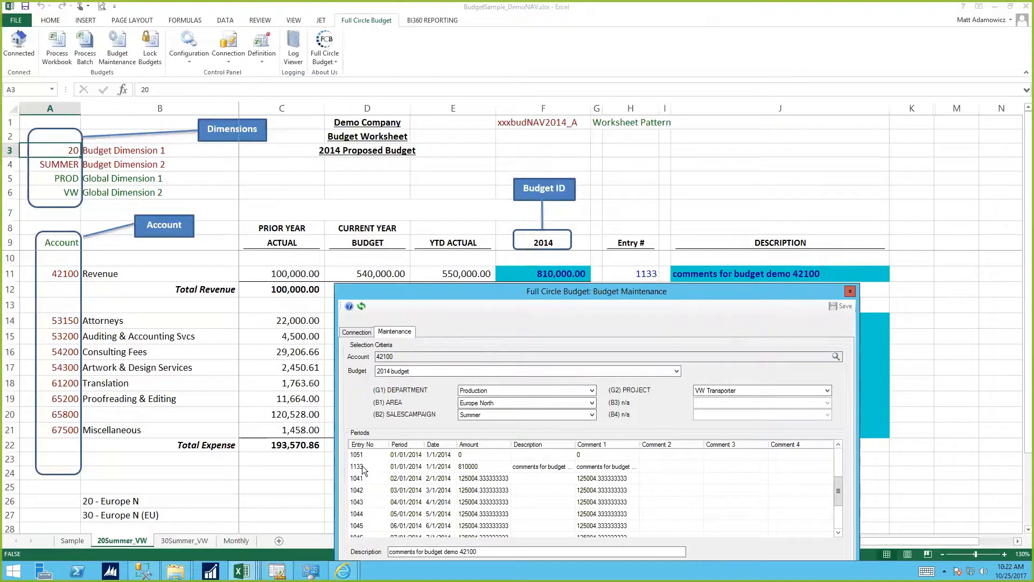
pyautogui.click(476, 467)
pyautogui.click(483, 467)
pyautogui.click(608, 467)
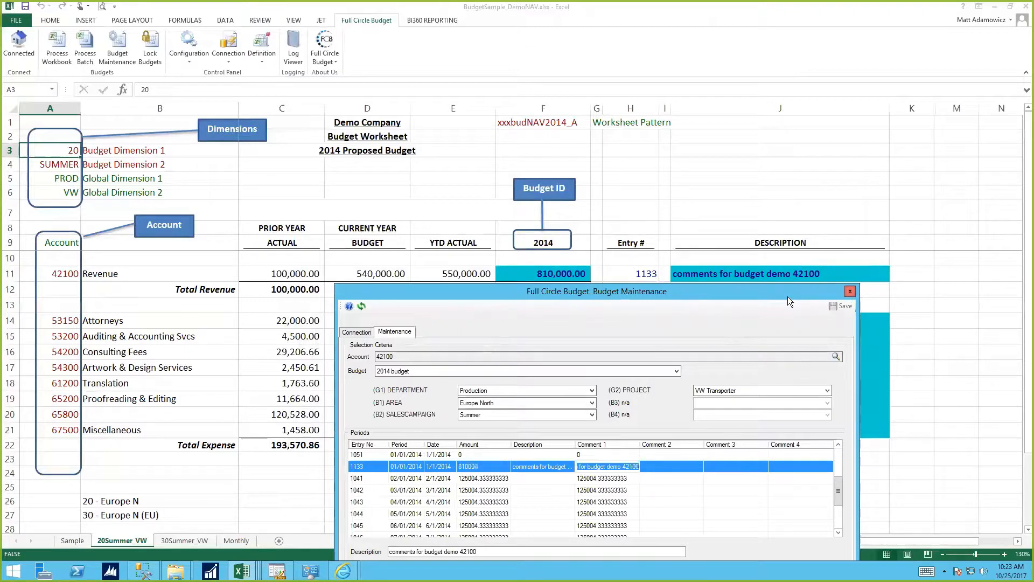
pyautogui.moveTo(787, 297); pyautogui.dragTo(736, 155)
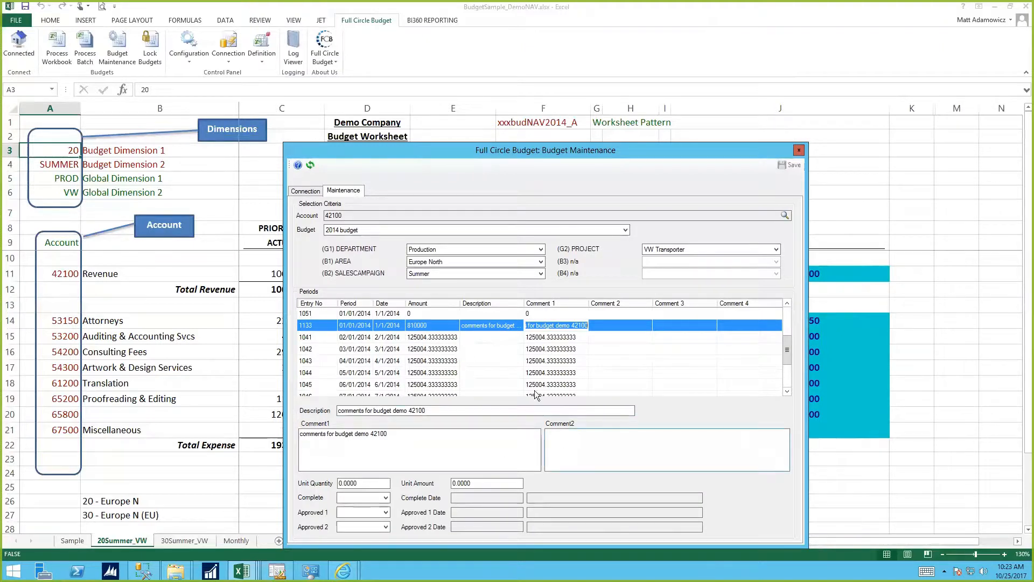
pyautogui.click(800, 150)
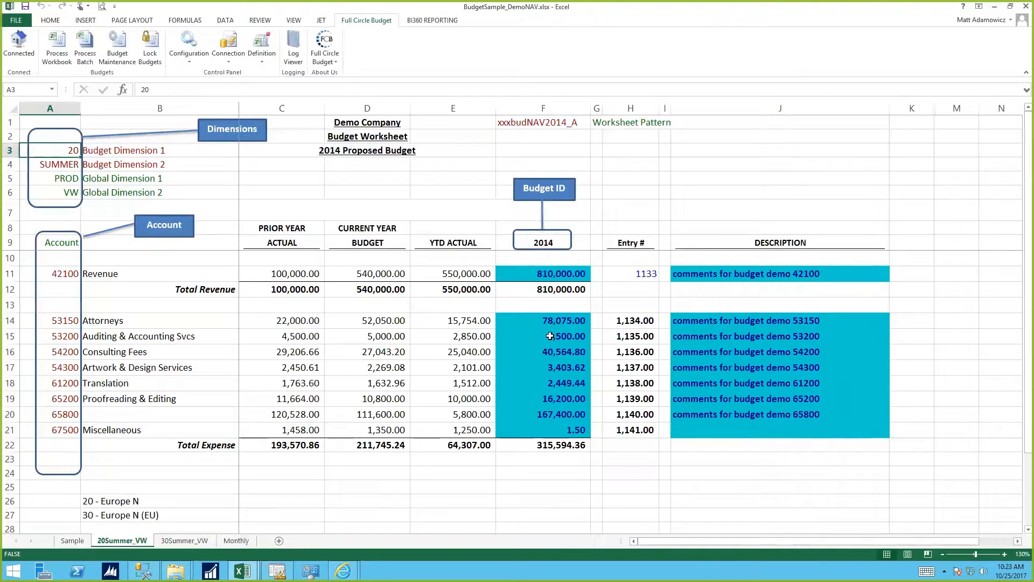
# On the Monthly sheet, set the 2014 value in cell I20 of the Proofreading & Editing row to 1.5.
pyautogui.moveTo(544, 321); pyautogui.dragTo(522, 449)
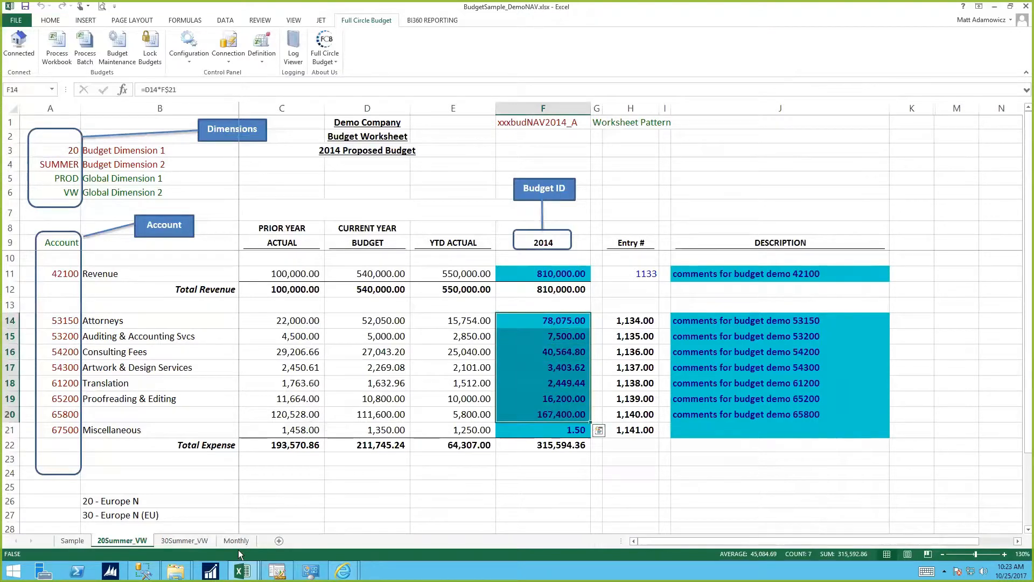
pyautogui.click(236, 541)
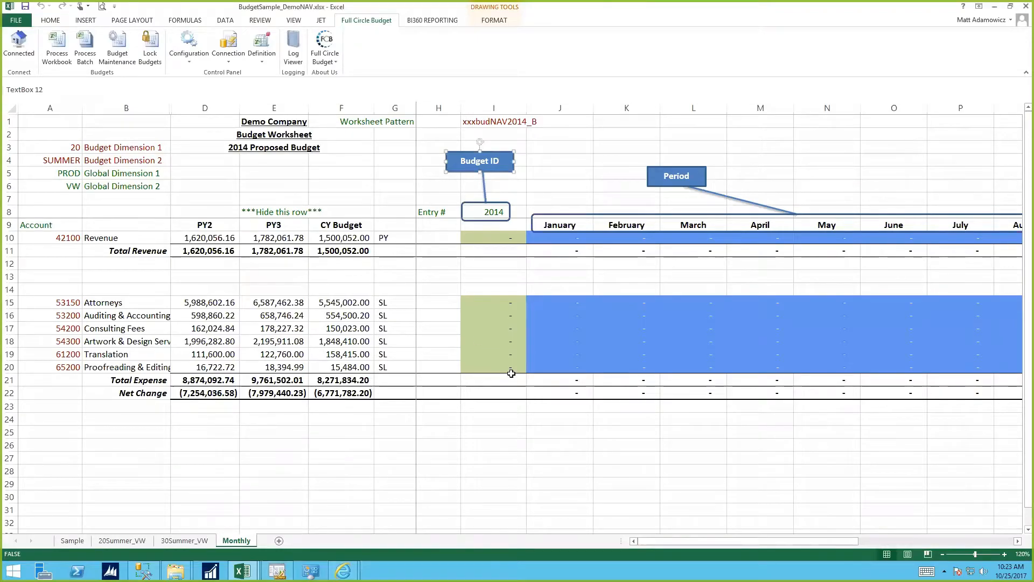
pyautogui.click(507, 368)
pyautogui.press('Down')
pyautogui.write('1.')
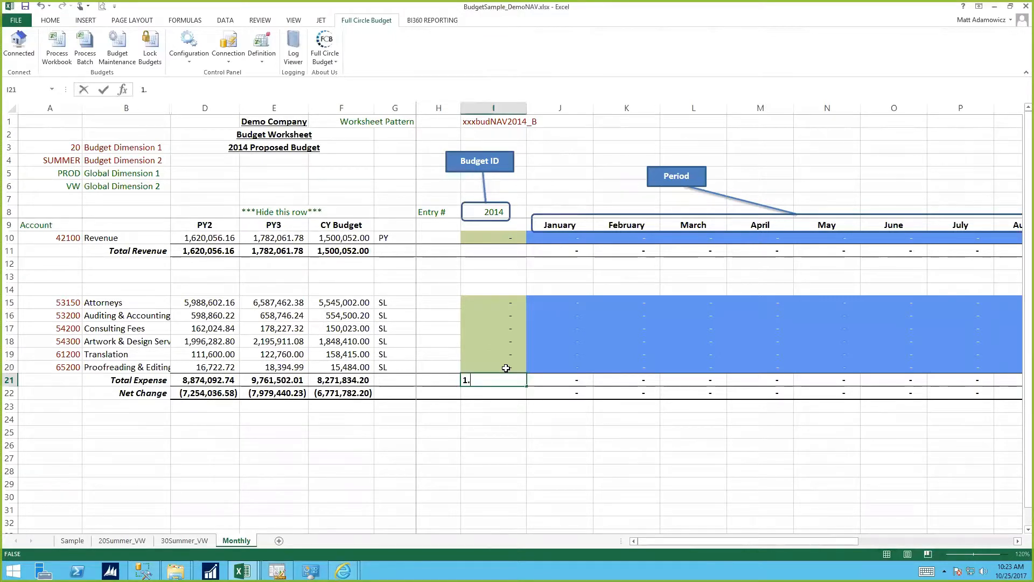
pyautogui.press('Escape')
pyautogui.press('Up')
pyautogui.write('1.5')
pyautogui.press('Return')
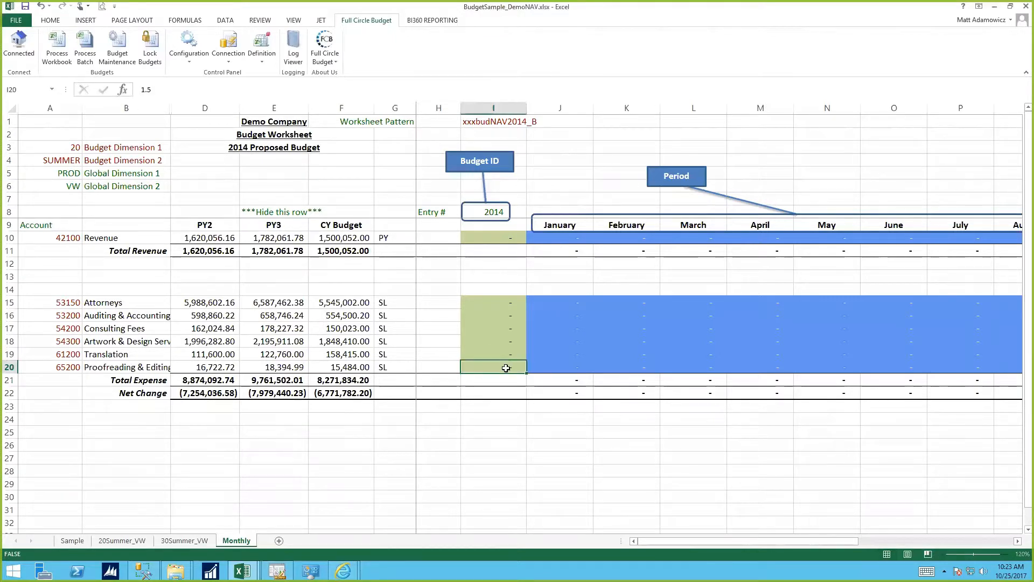
# Examine the monthly budget formulas in the Attorneys and Auditing & Accounting rows and the period headings.
pyautogui.click(565, 304)
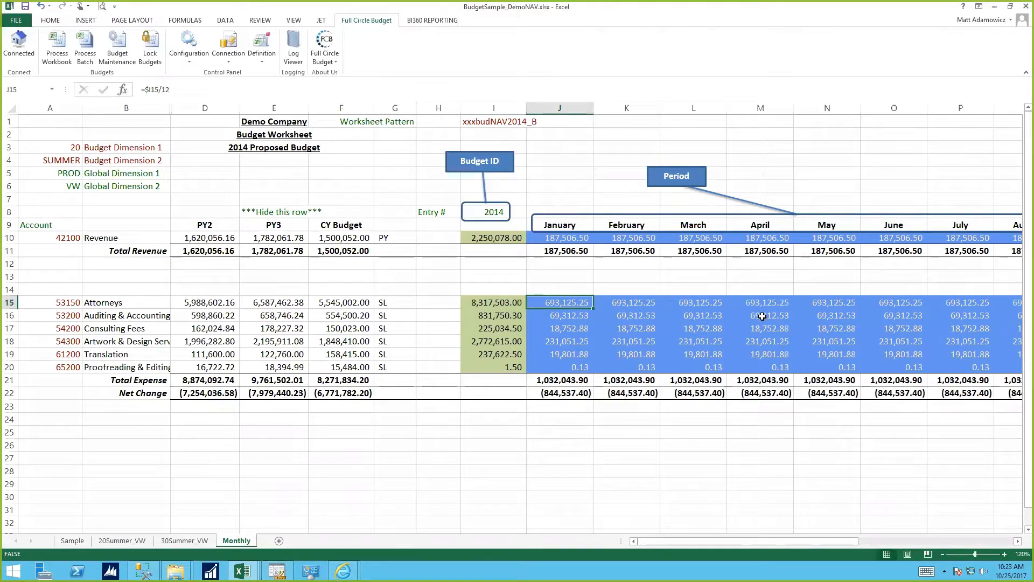
pyautogui.press('Right')
pyautogui.press('Down')
pyautogui.press('Right')
pyautogui.press('Right')
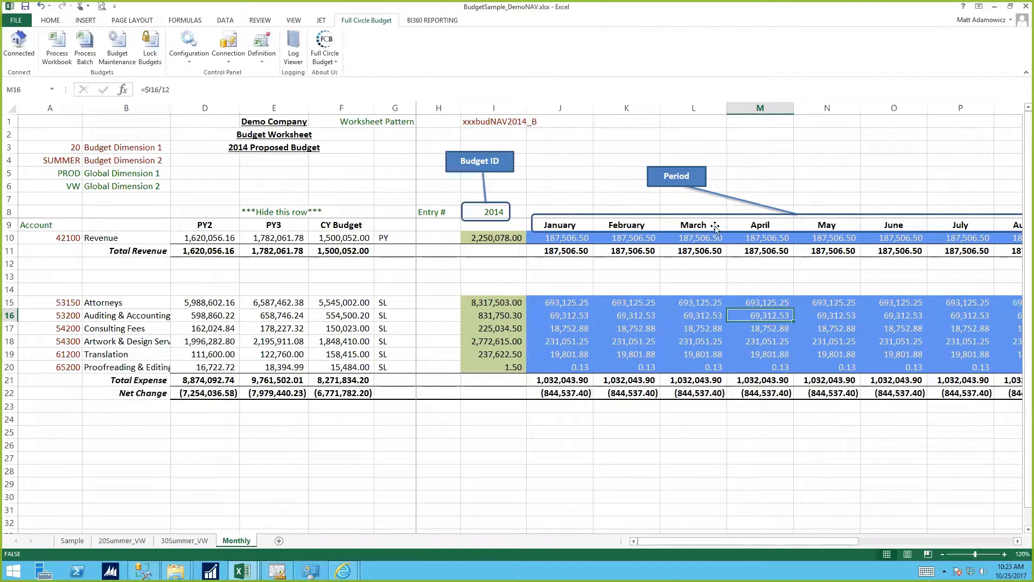
pyautogui.click(636, 225)
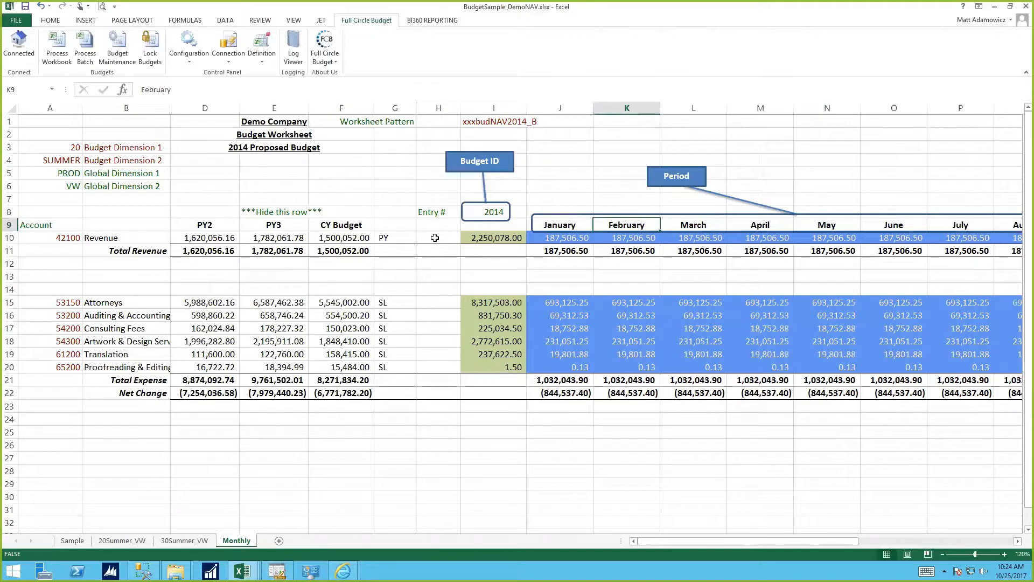
# Open the settings of the NAV_DEMO2 budget definition for the Monthly worksheet.
pyautogui.press('Left')
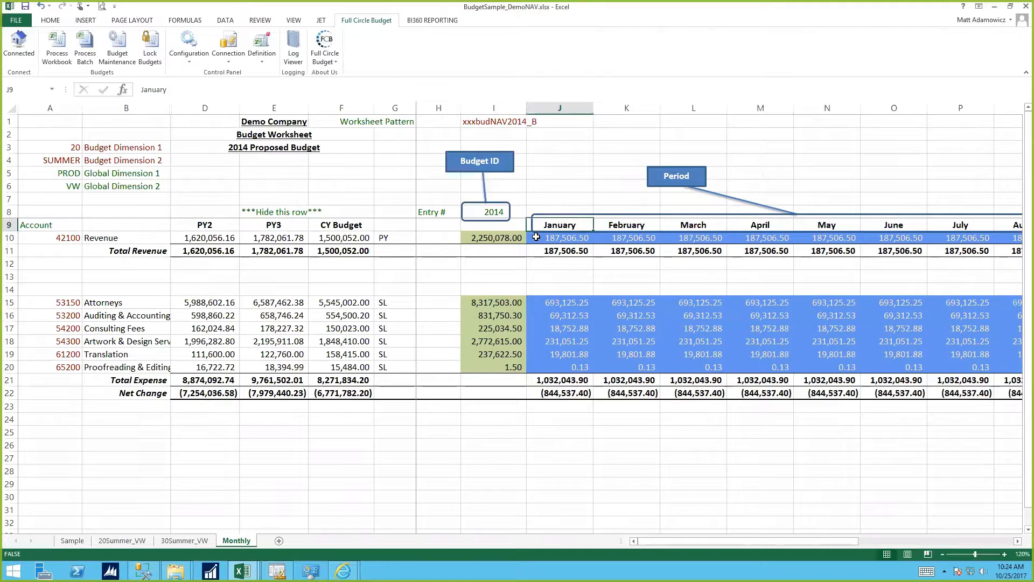
pyautogui.click(459, 237)
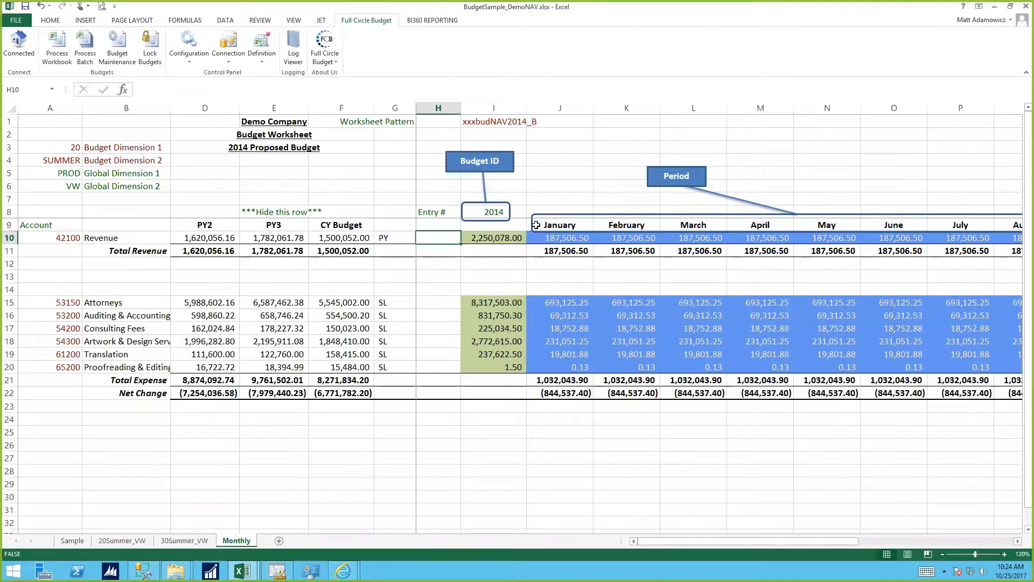
pyautogui.click(261, 48)
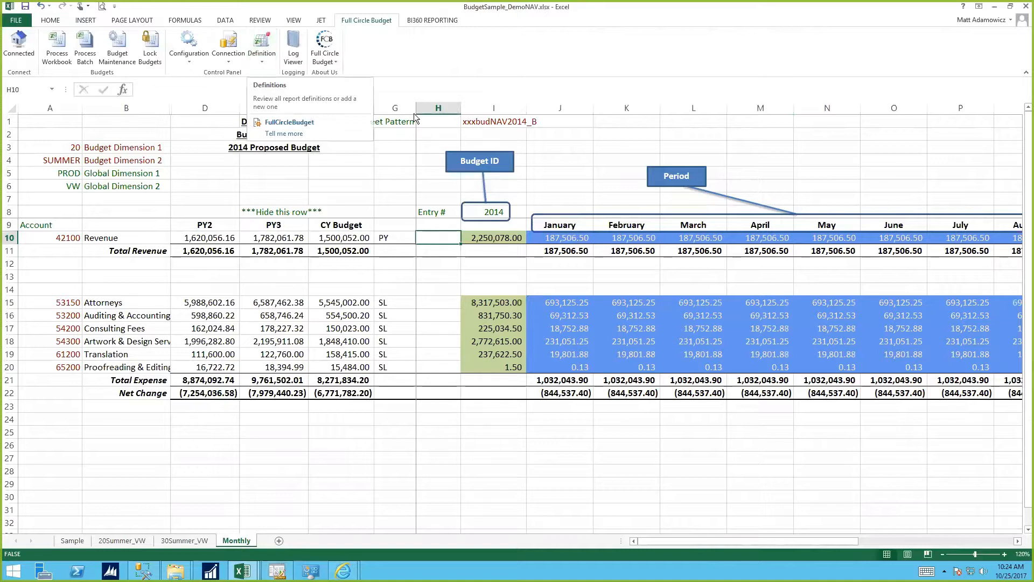
pyautogui.click(263, 48)
pyautogui.click(264, 49)
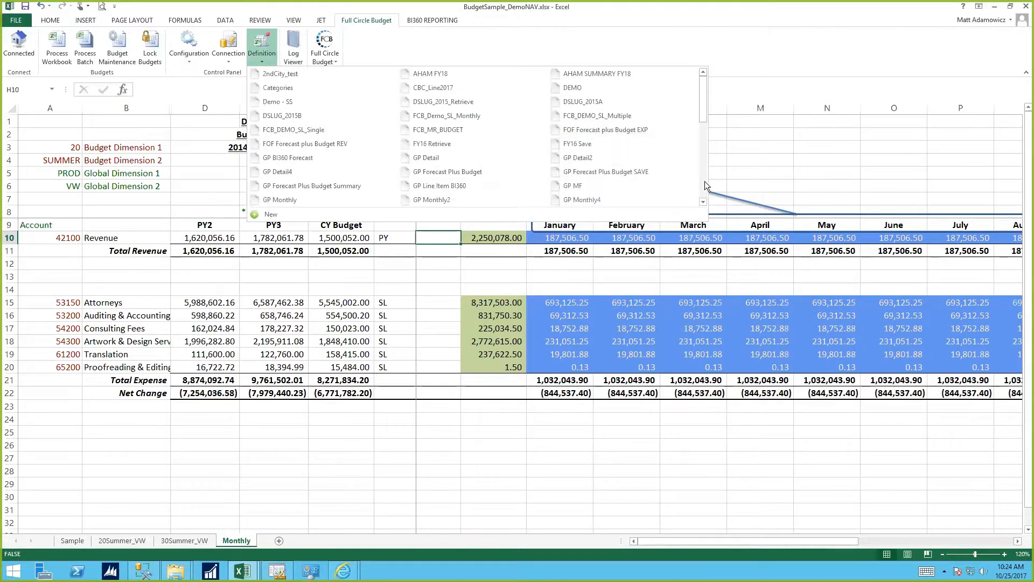
pyautogui.click(704, 183)
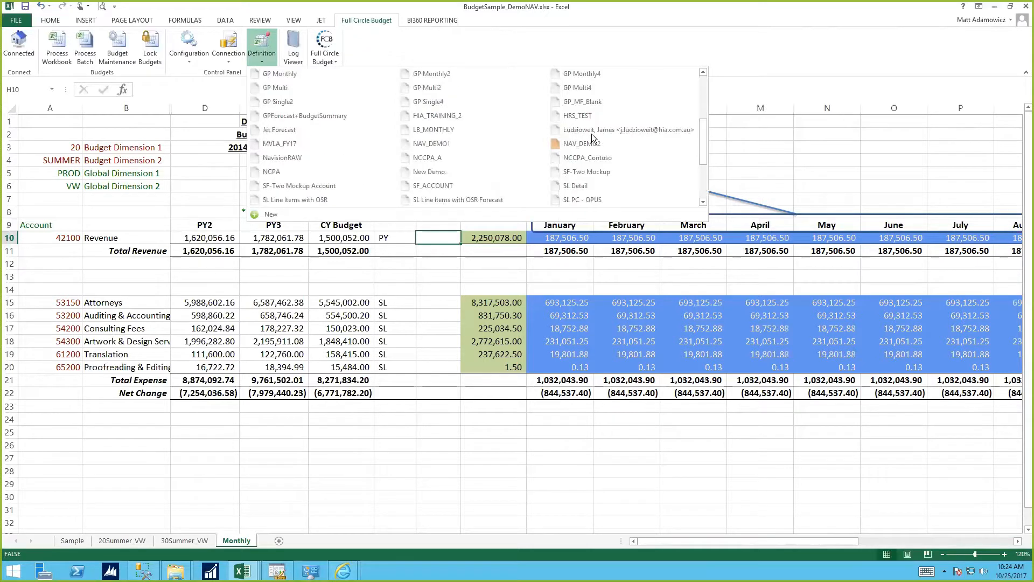
pyautogui.click(591, 136)
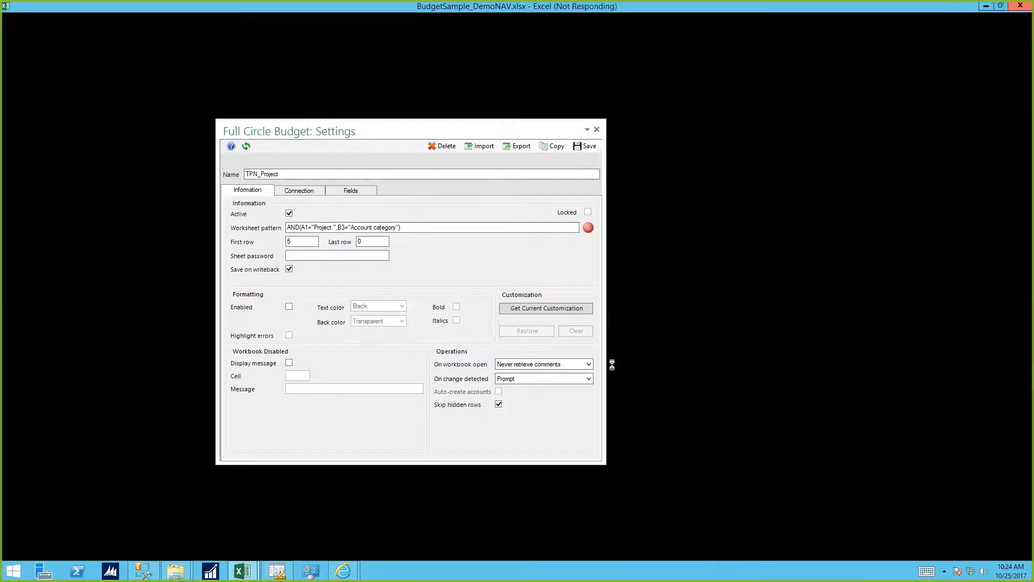
# Dismiss the not-responding prompt and switch between the FCBBudgetTWO and BudgetSample_DemoNAV workbooks to get back to the definition settings.
pyautogui.click(596, 130)
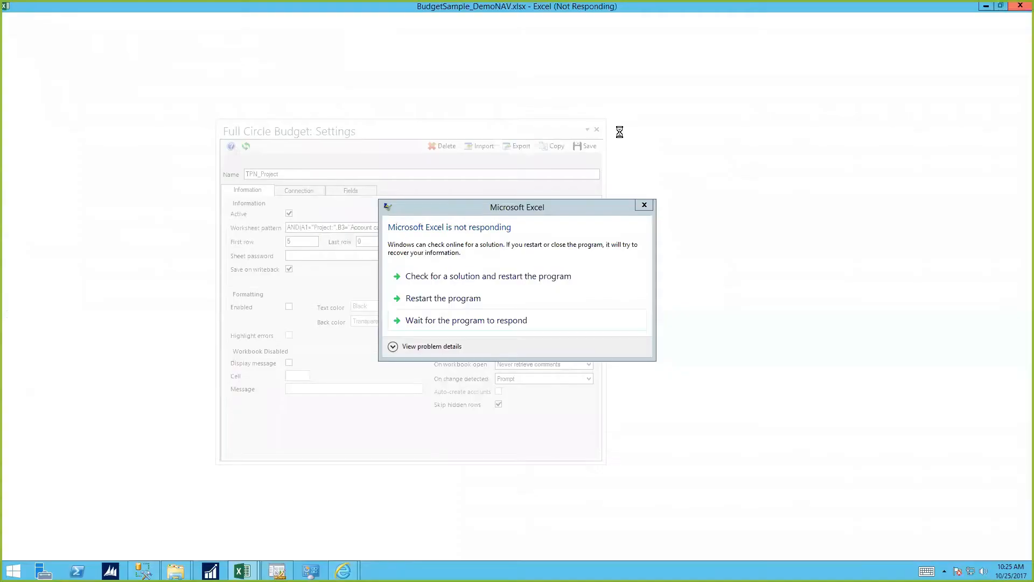
pyautogui.click(645, 206)
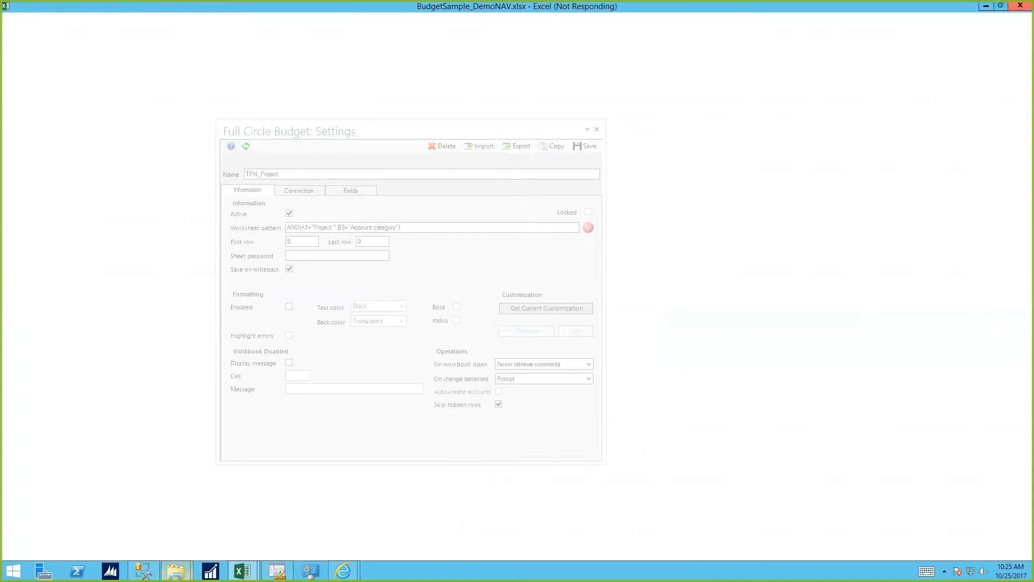
pyautogui.moveTo(242, 571)
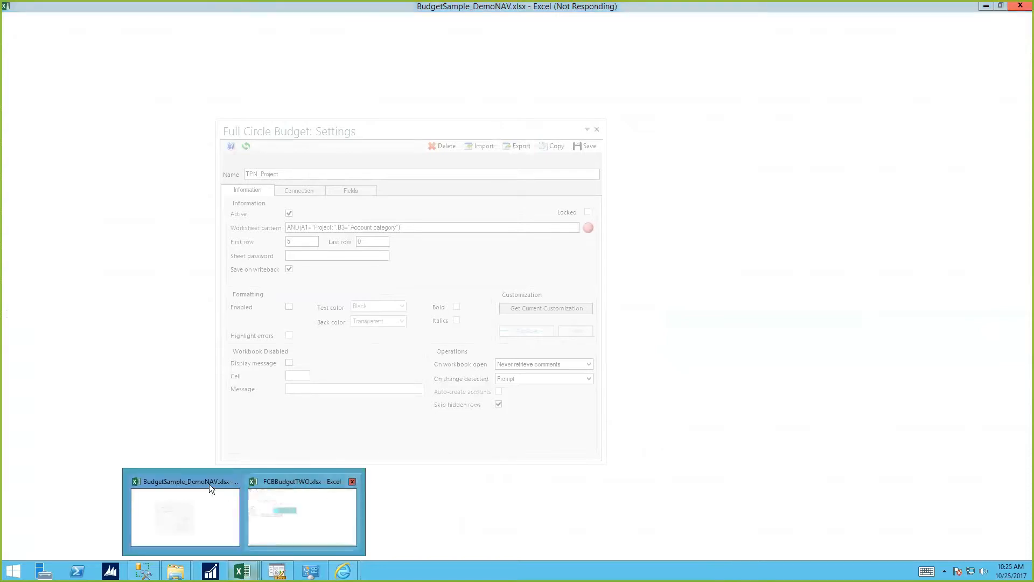
pyautogui.click(174, 483)
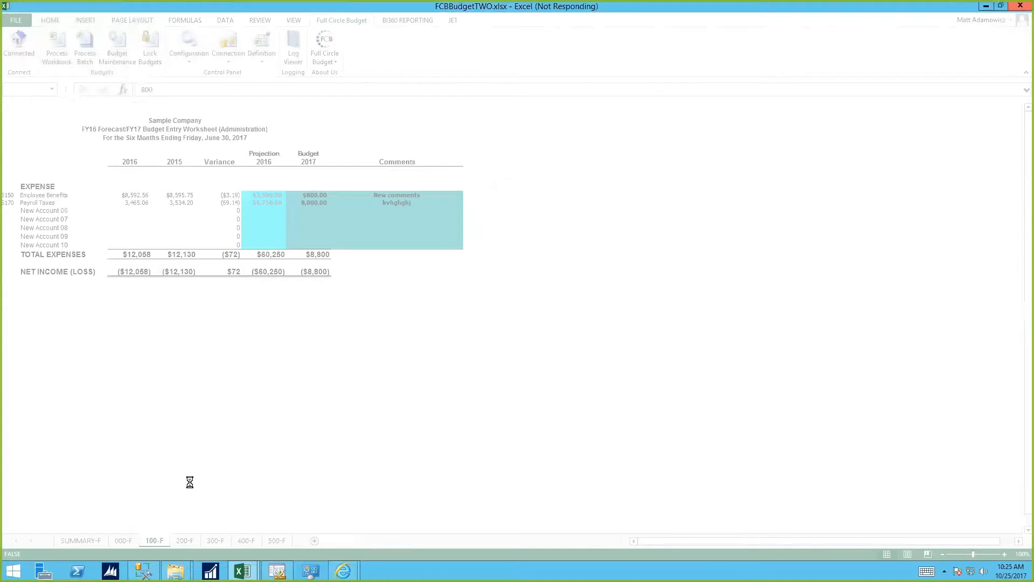
pyautogui.click(243, 571)
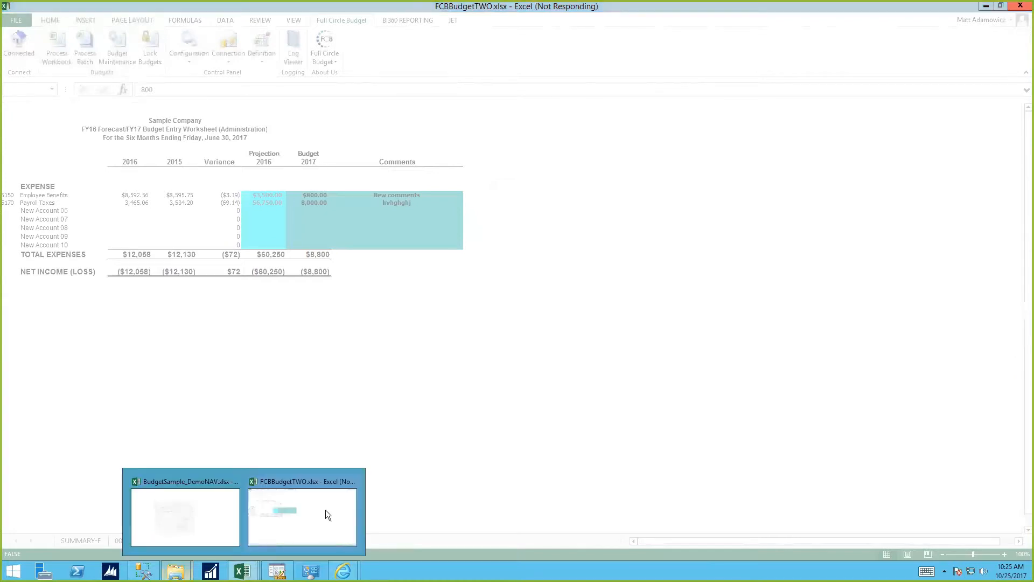
pyautogui.click(321, 482)
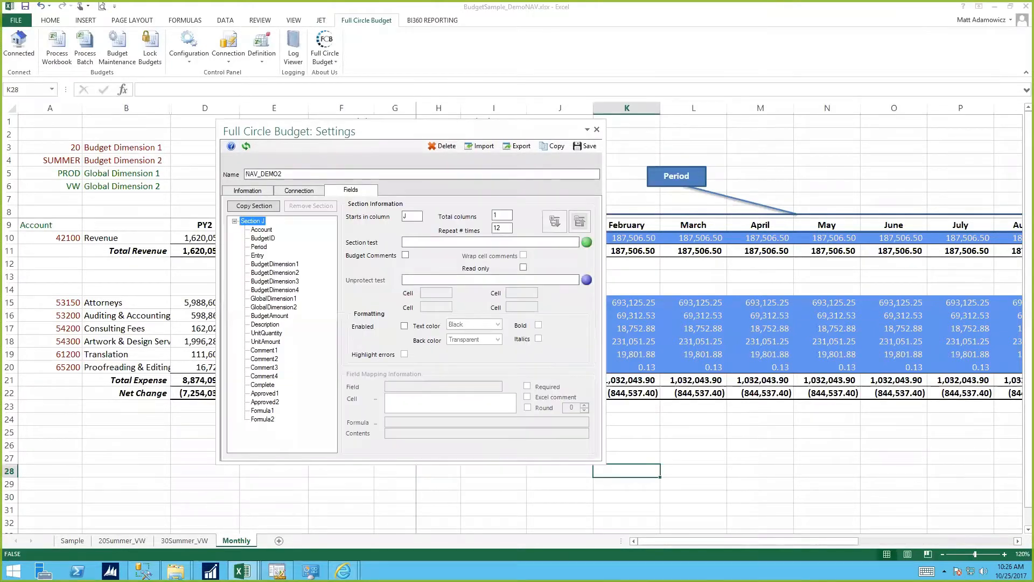
# Review the Account, BudgetID and Period field mappings of Section J, moving the settings window to uncover the month columns.
pyautogui.click(262, 230)
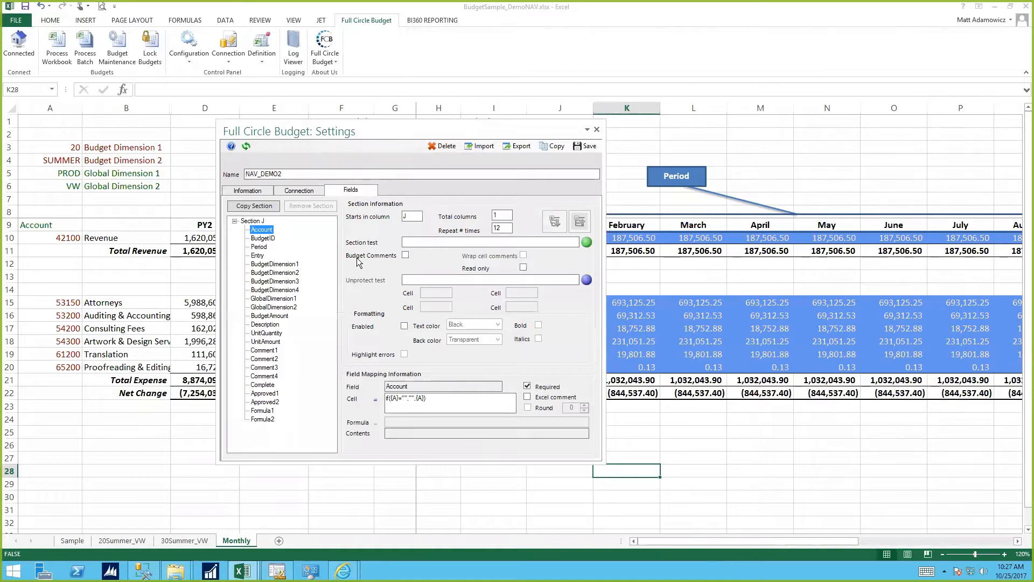
pyautogui.click(270, 239)
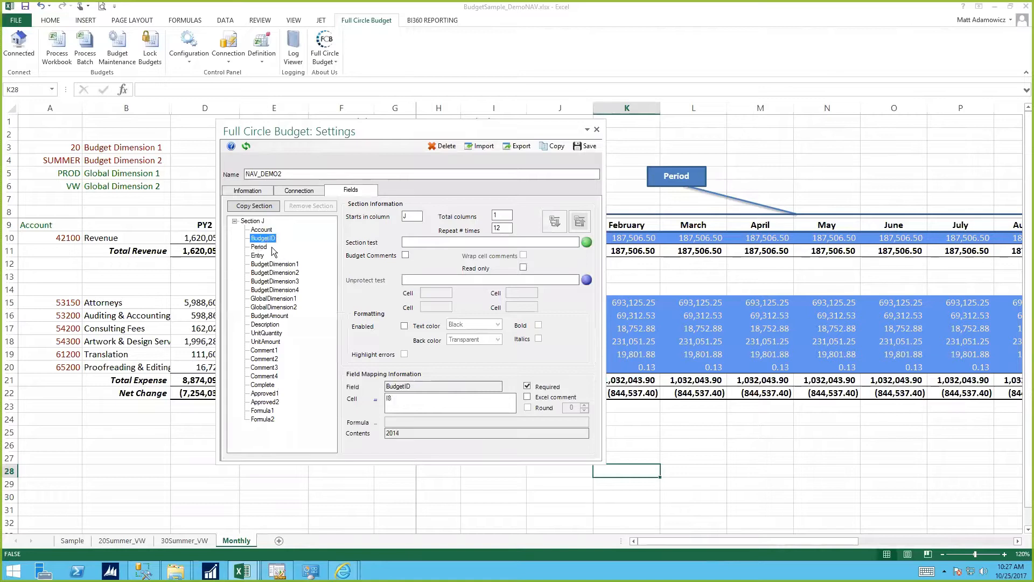
pyautogui.click(261, 248)
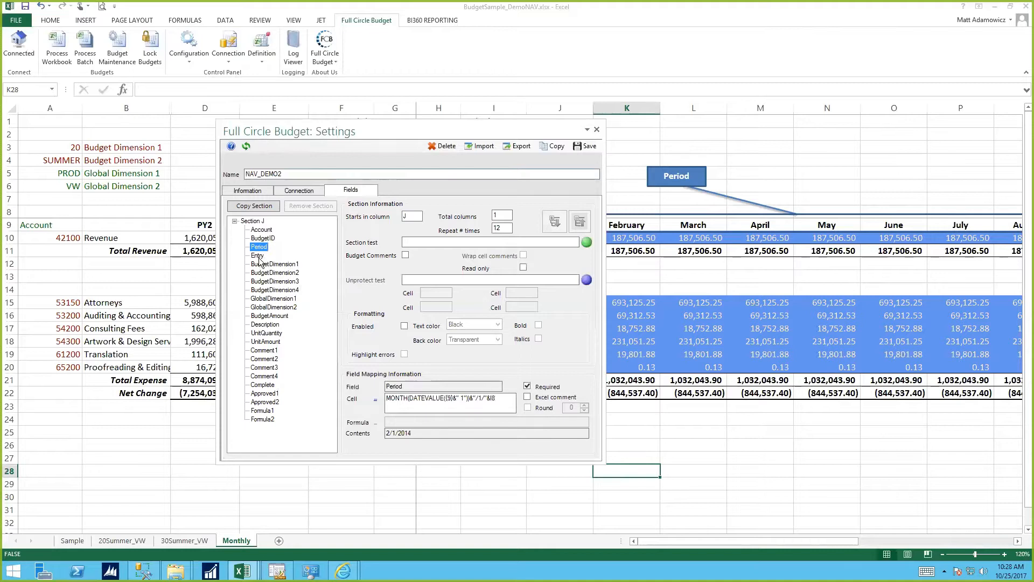
pyautogui.moveTo(426, 134); pyautogui.dragTo(314, 102)
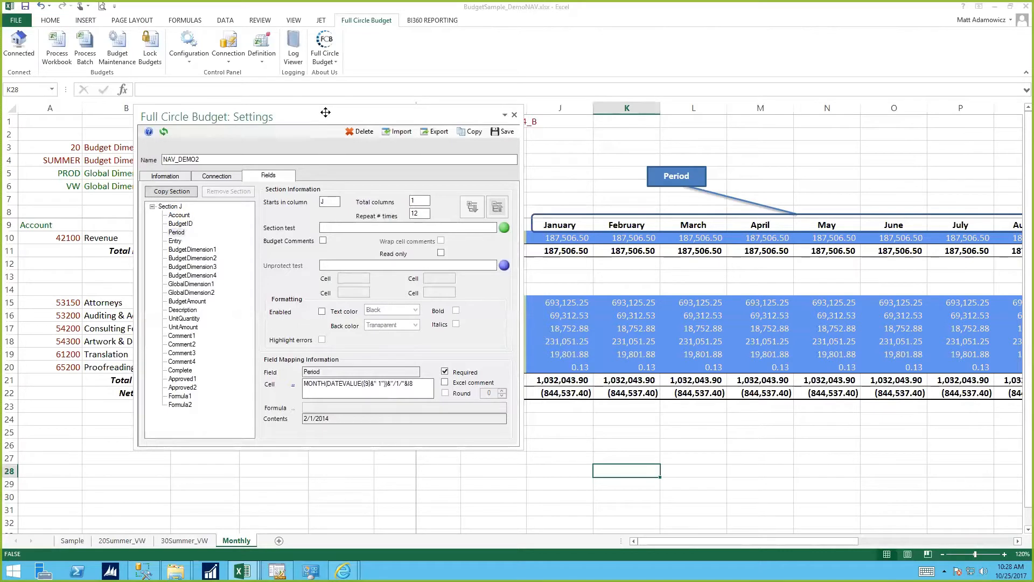
pyautogui.moveTo(328, 116); pyautogui.dragTo(361, 117)
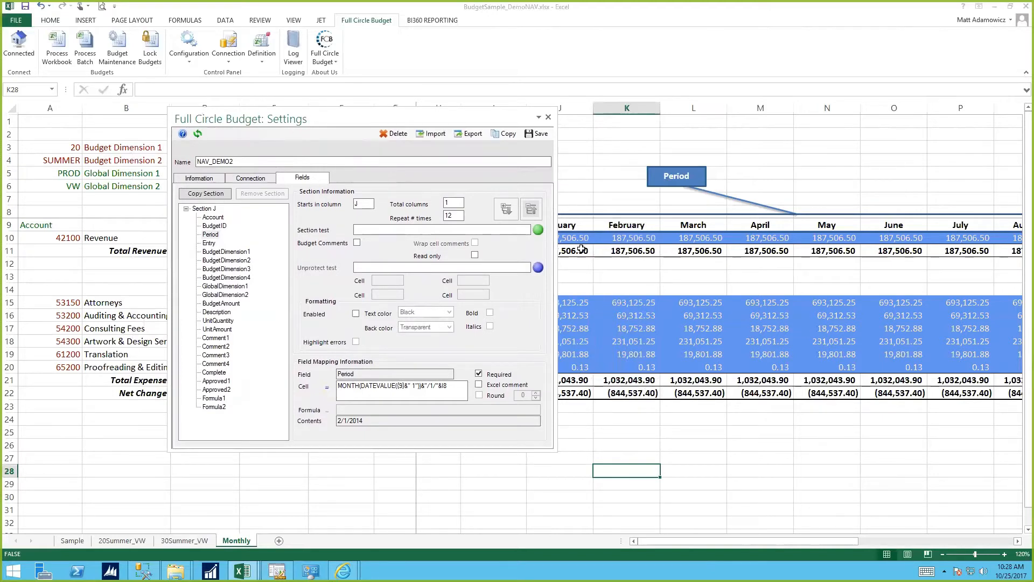
# Compare the Account, budget dimension and global dimension mappings with the account column and dimension cells on the worksheet.
pyautogui.click(218, 219)
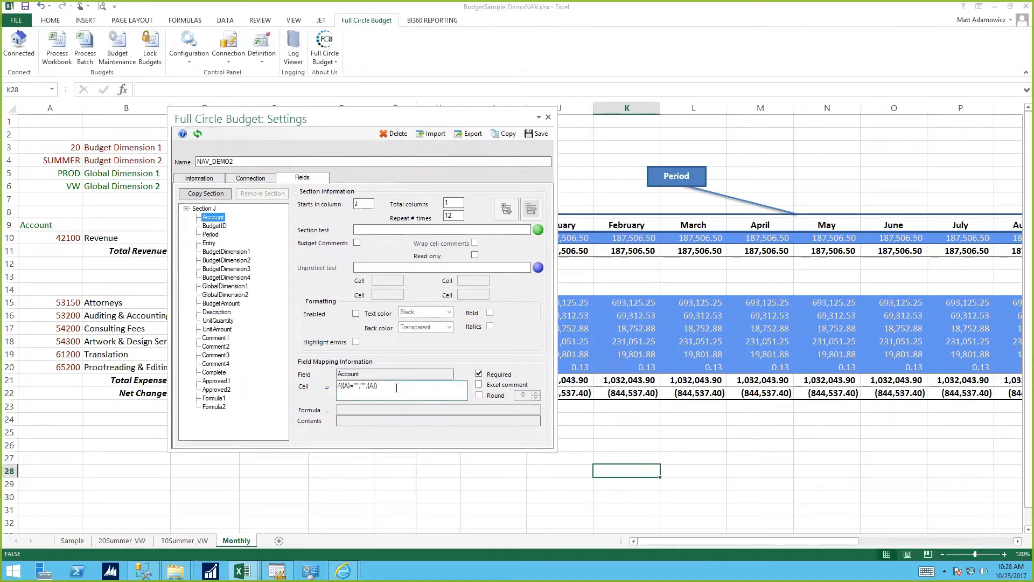
pyautogui.moveTo(380, 387); pyautogui.dragTo(330, 388)
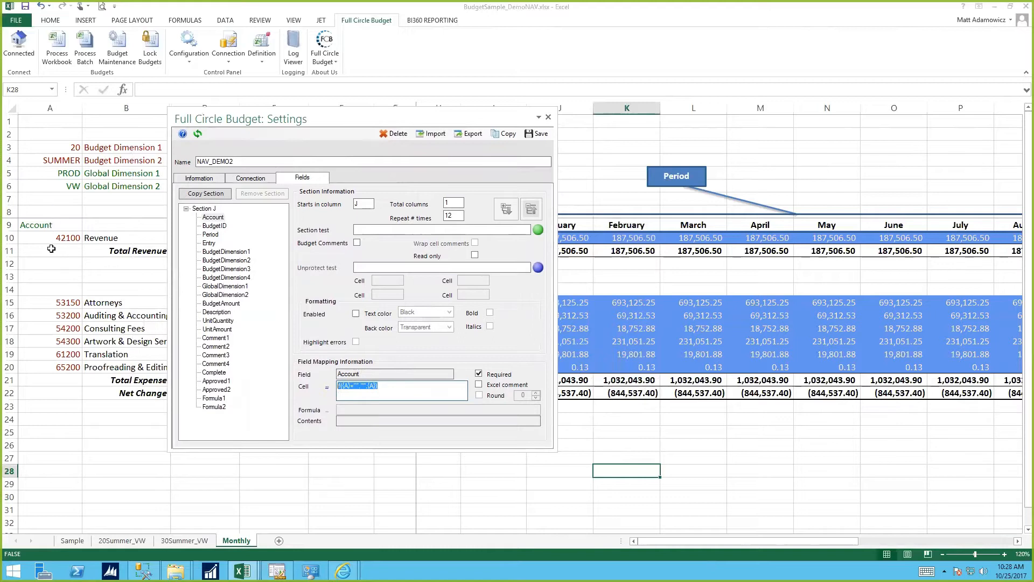
pyautogui.click(365, 387)
pyautogui.click(236, 252)
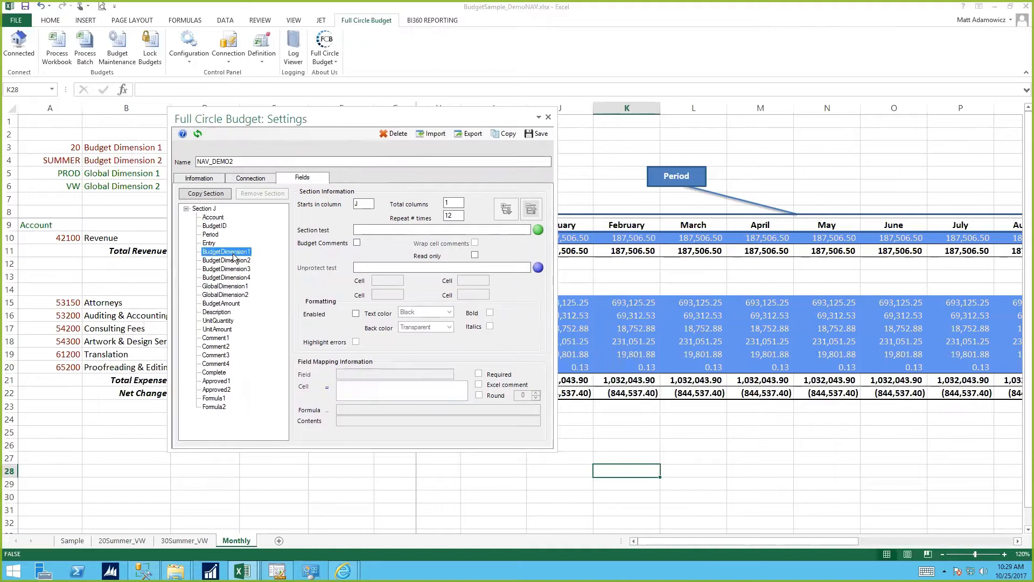
pyautogui.click(62, 156)
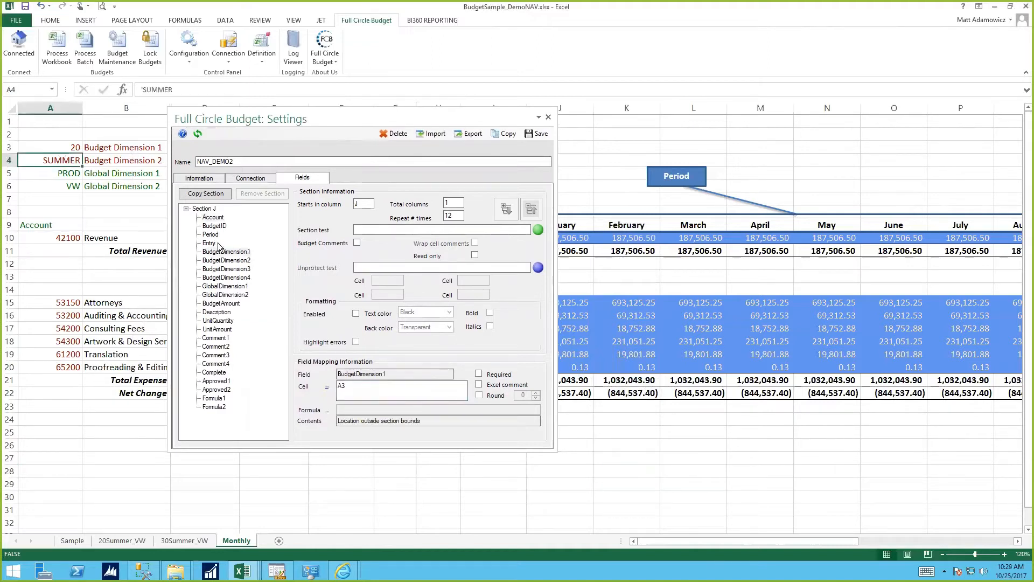
pyautogui.click(224, 261)
pyautogui.click(64, 163)
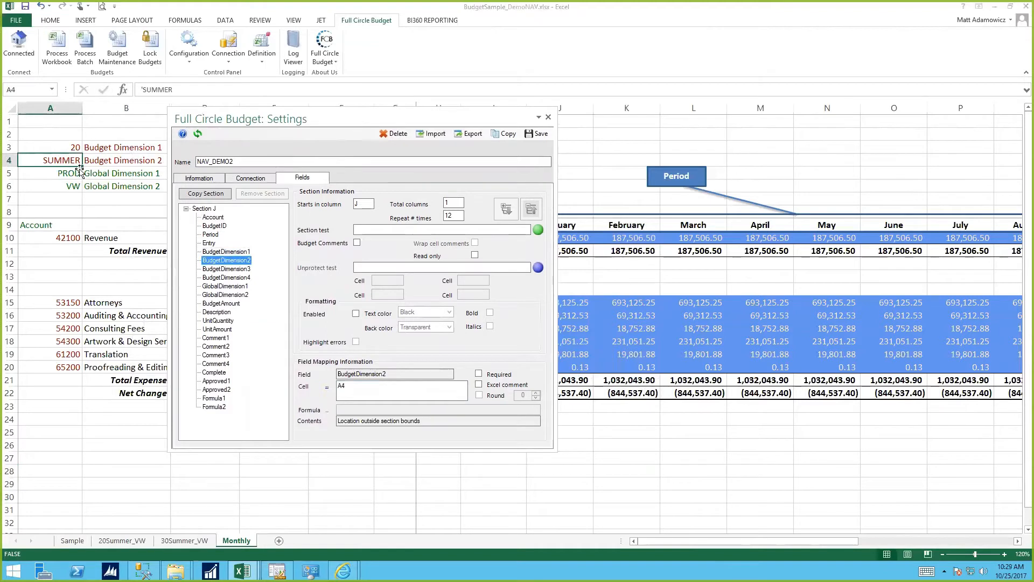
pyautogui.click(79, 173)
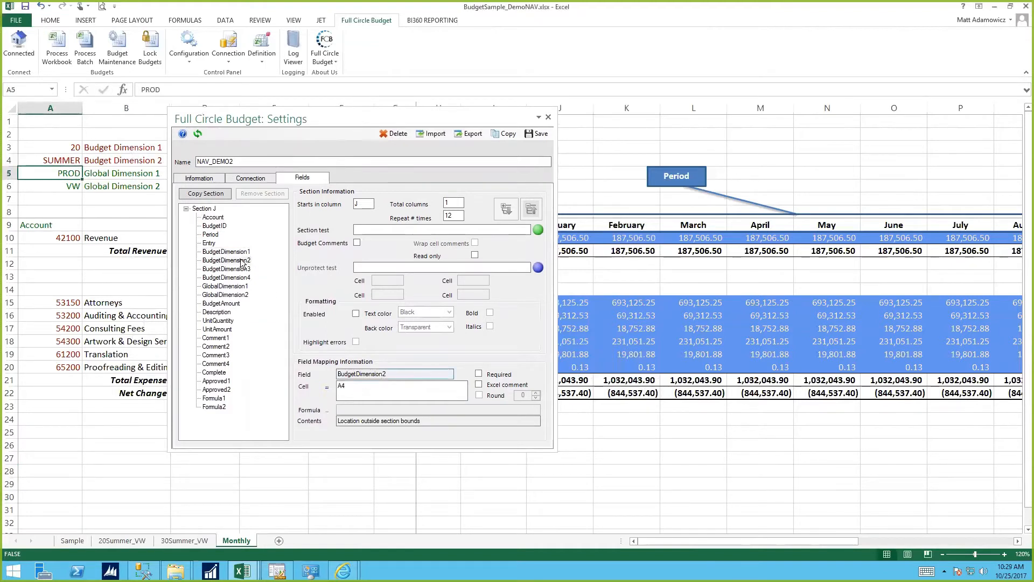
pyautogui.click(235, 278)
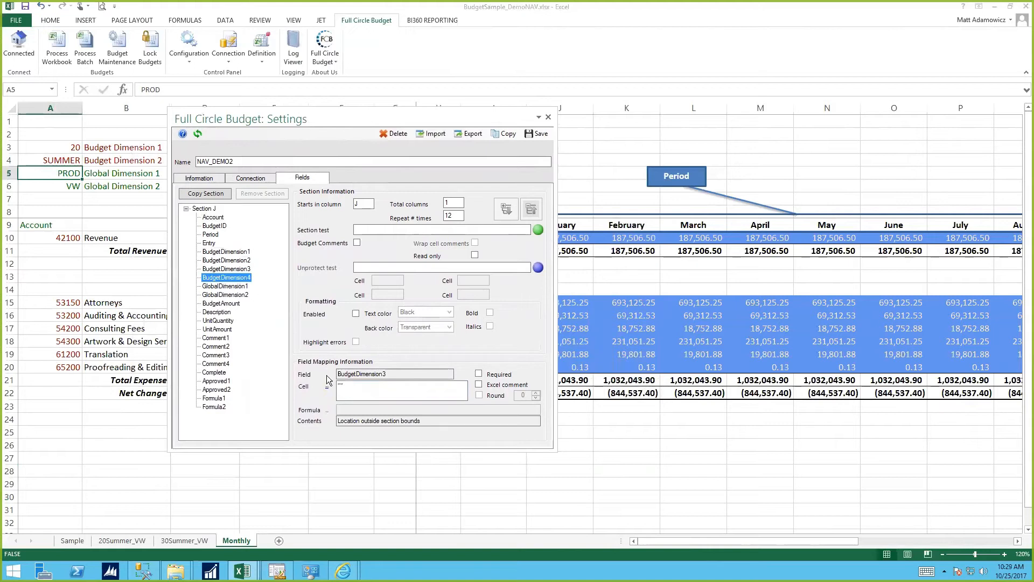
pyautogui.click(230, 286)
pyautogui.click(230, 295)
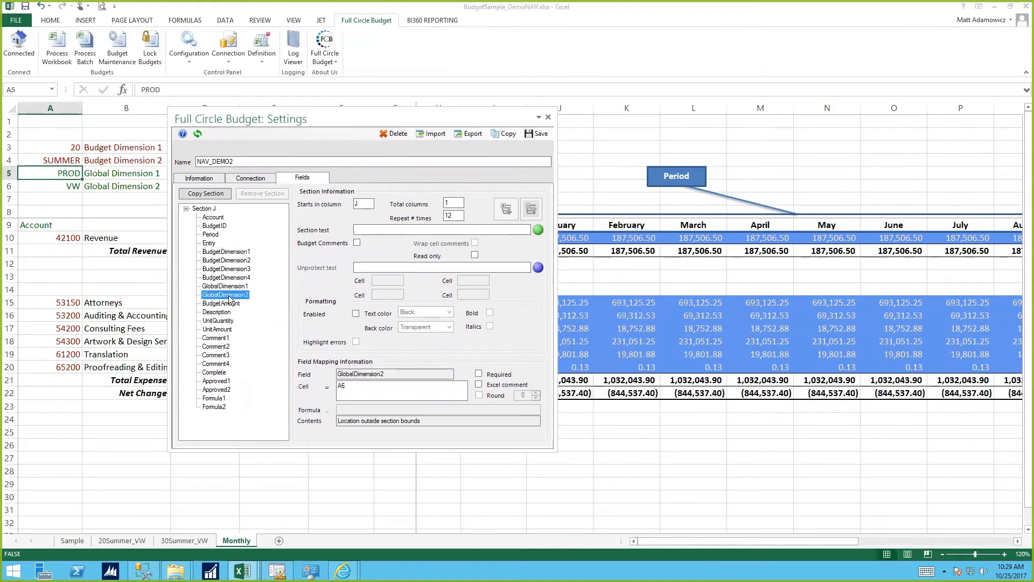
# Examine the Period mapping formula and check its contents for the February, March, April and May cells of the Consulting Fees row.
pyautogui.click(210, 235)
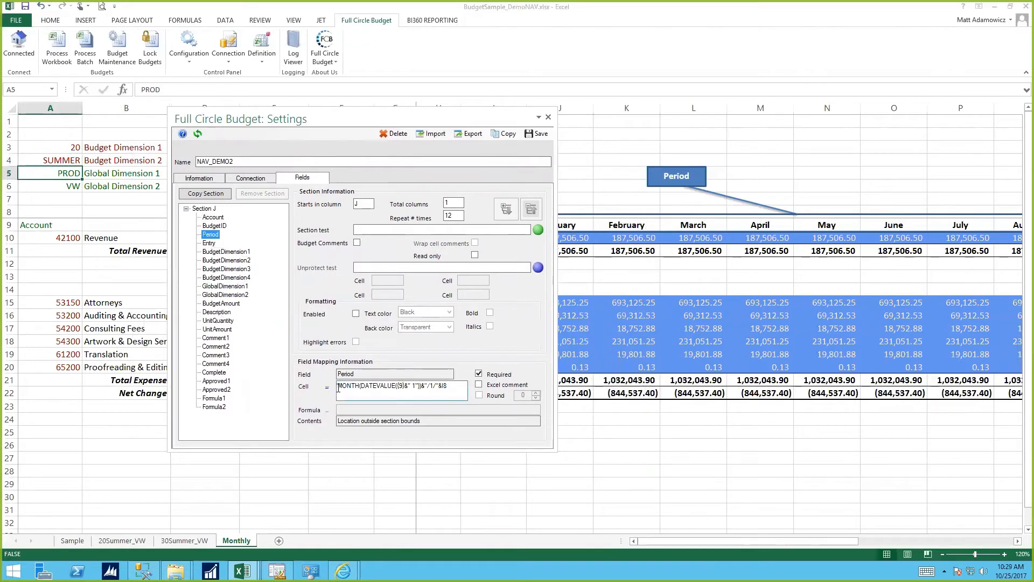
pyautogui.moveTo(338, 386); pyautogui.dragTo(399, 381)
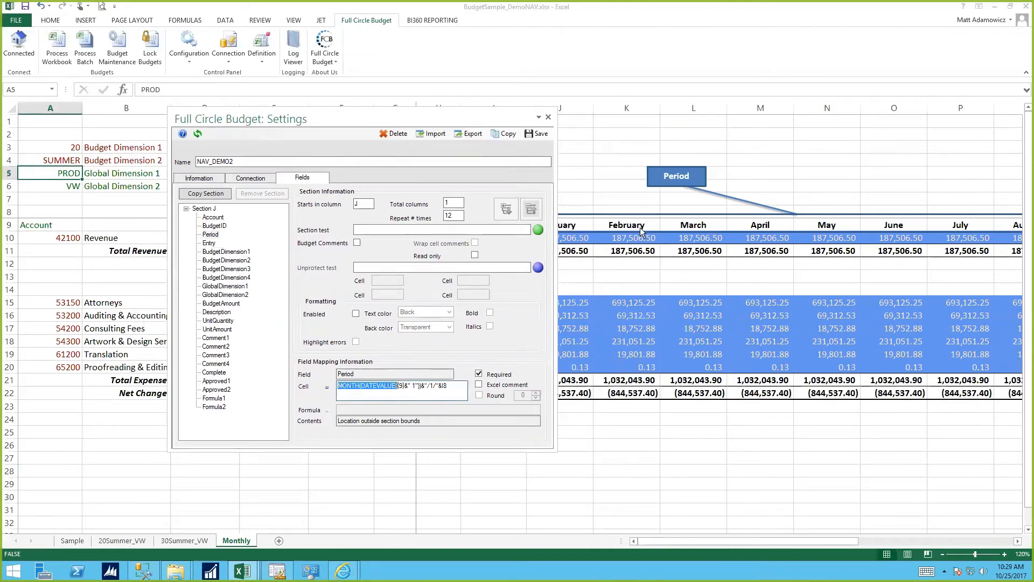
pyautogui.click(584, 230)
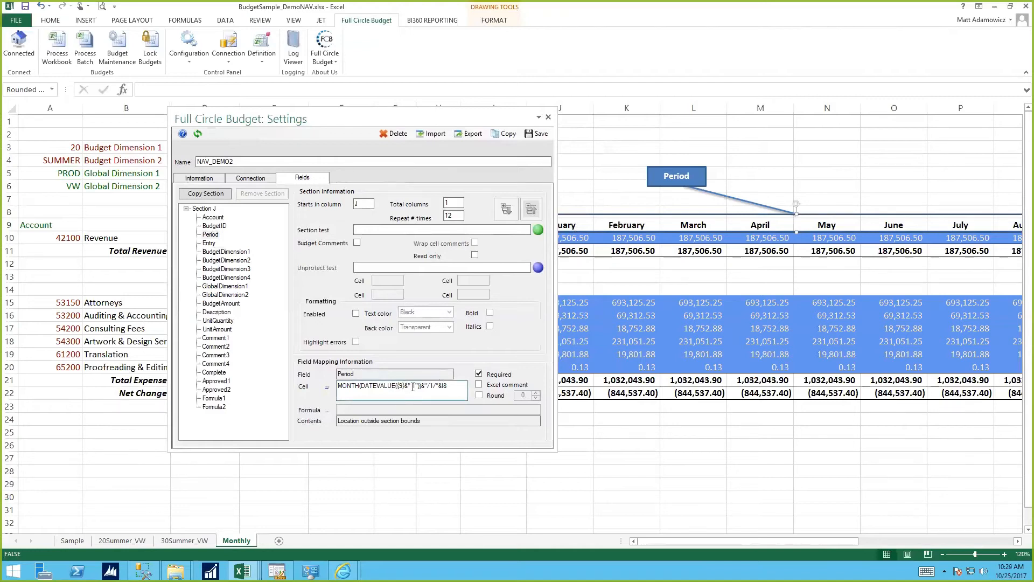
pyautogui.click(610, 324)
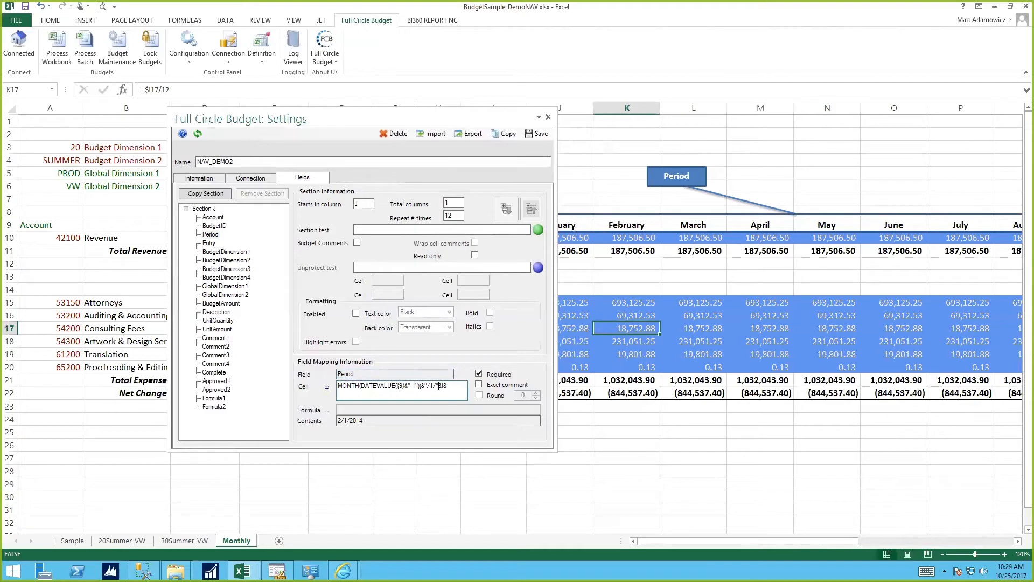
pyautogui.moveTo(447, 386); pyautogui.dragTo(426, 386)
pyautogui.click(679, 326)
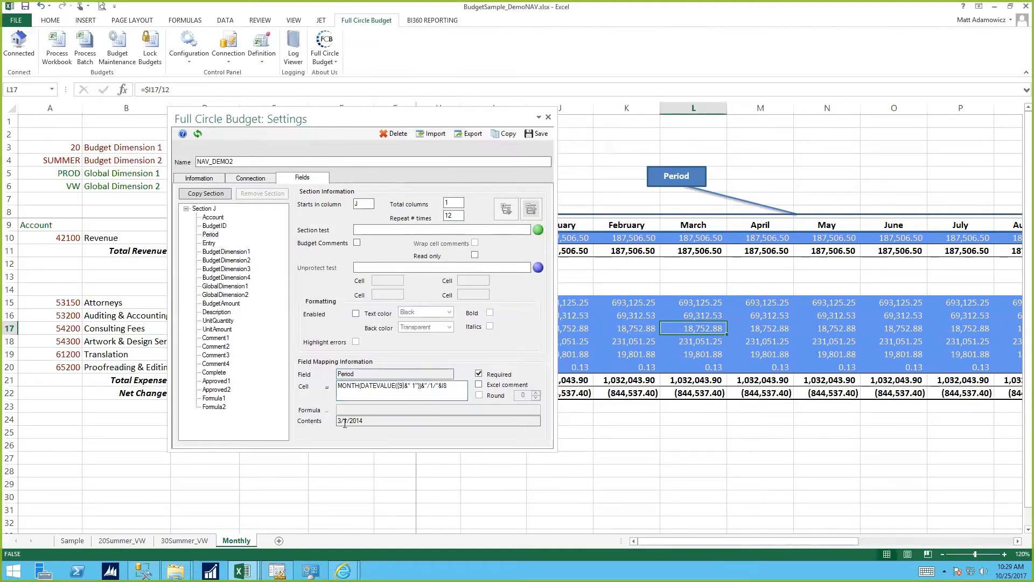
pyautogui.click(757, 323)
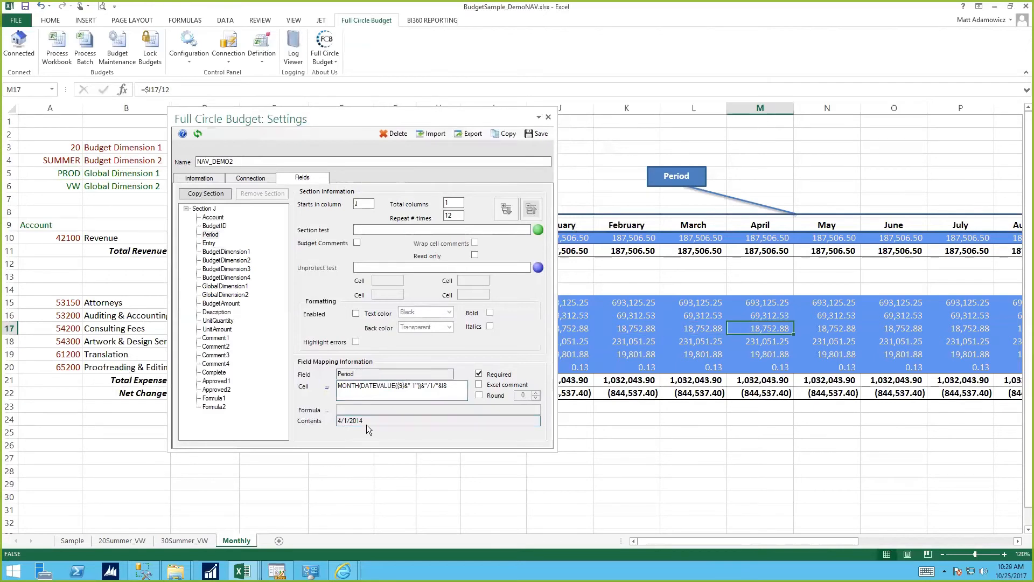
pyautogui.click(344, 426)
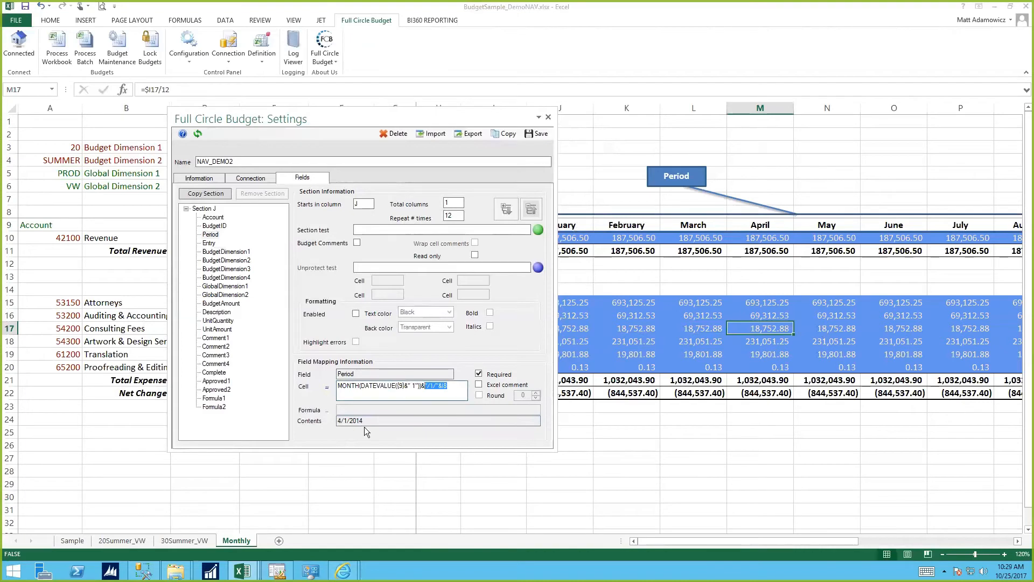
pyautogui.click(825, 326)
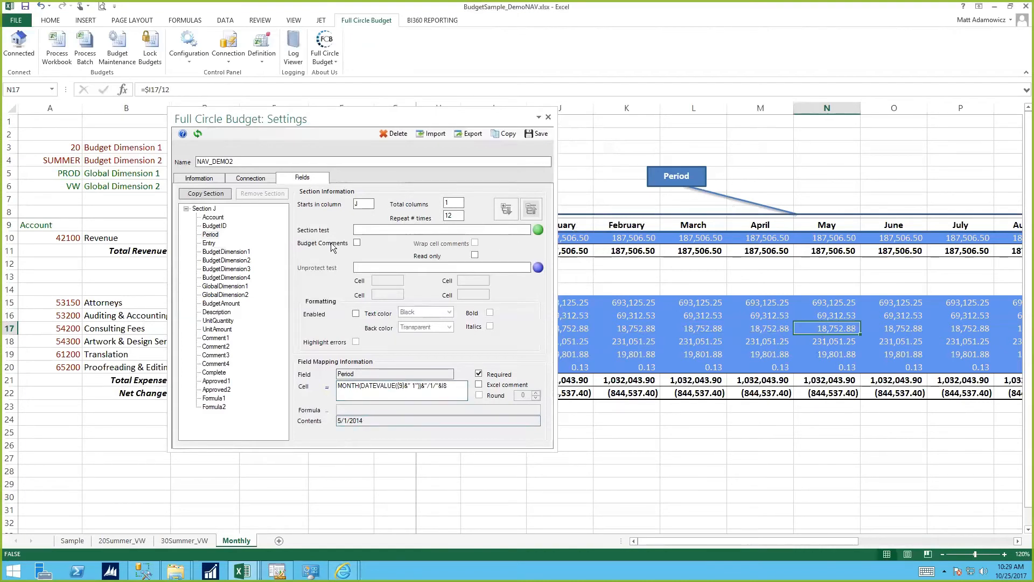
# Move the settings window clear of the month columns, check Section J's repeat count, and close the definition settings.
pyautogui.moveTo(312, 148); pyautogui.dragTo(312, 148)
pyautogui.moveTo(544, 241); pyautogui.dragTo(427, 276)
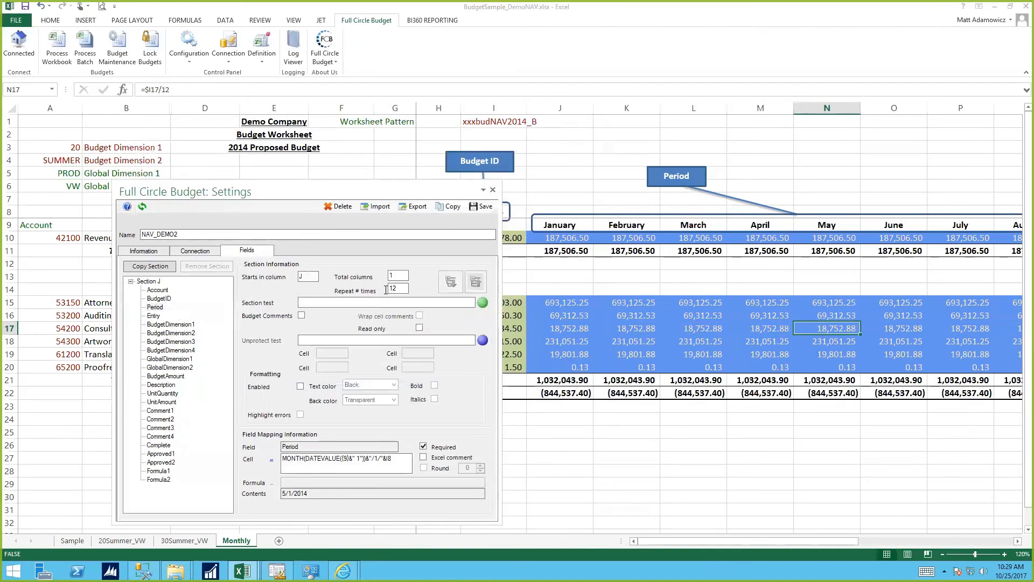
pyautogui.doubleClick(394, 290)
pyautogui.click(493, 192)
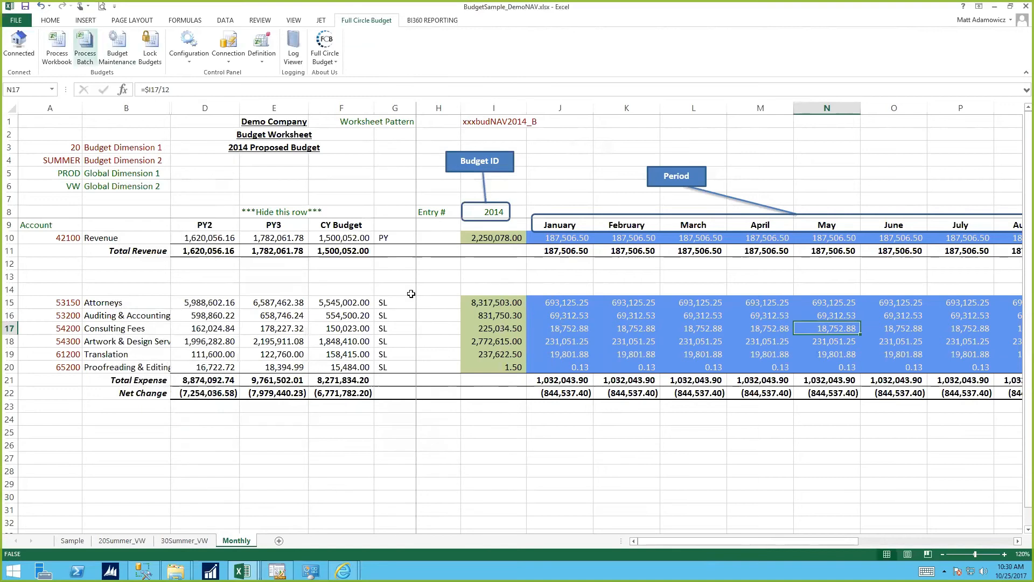
# Process the workbook with only the Monthly sheet selected, saving its budget to Microsoft Dynamics NAV.
pyautogui.click(62, 52)
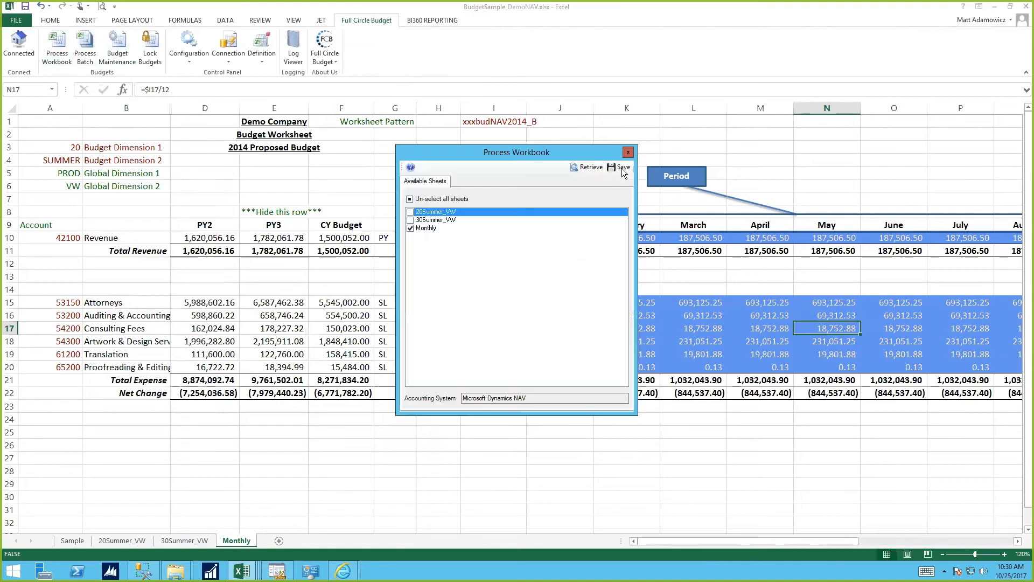
pyautogui.click(622, 169)
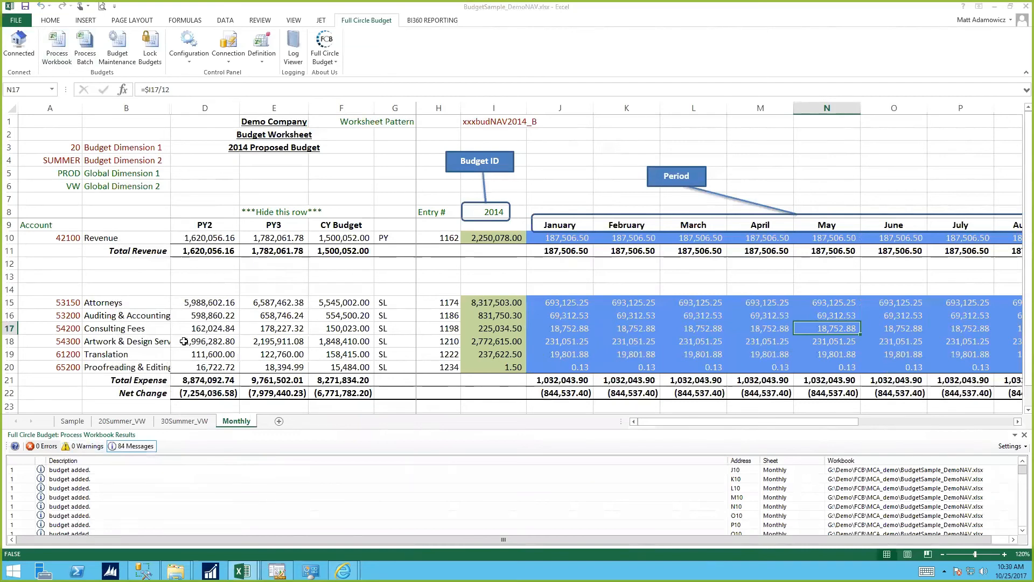
# Export the budget log entries to Excel, check their Account, BudgetID, Period, Amount, Old Amount and comment columns, and close the exported workbook.
pyautogui.click(292, 48)
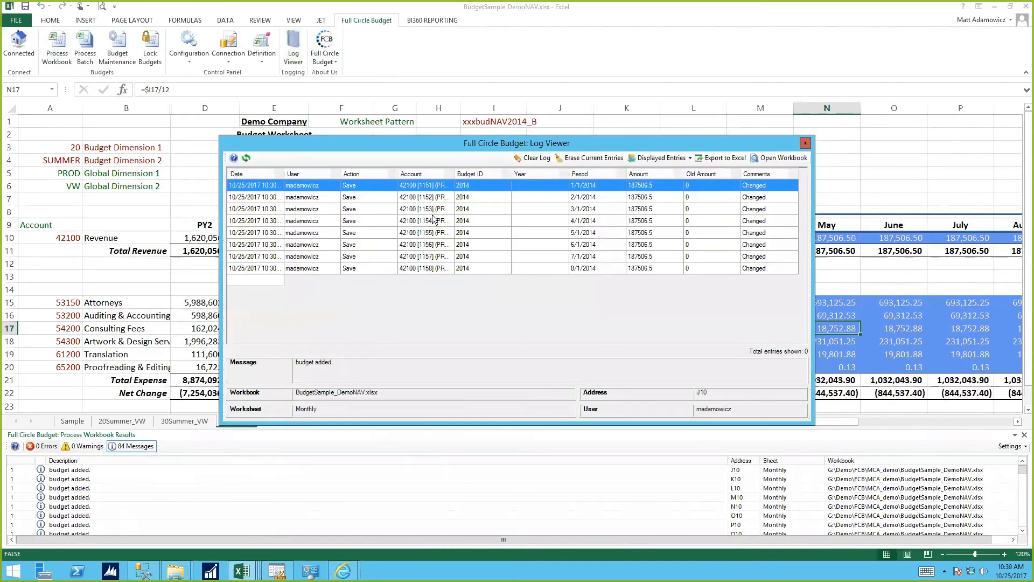
pyautogui.click(722, 159)
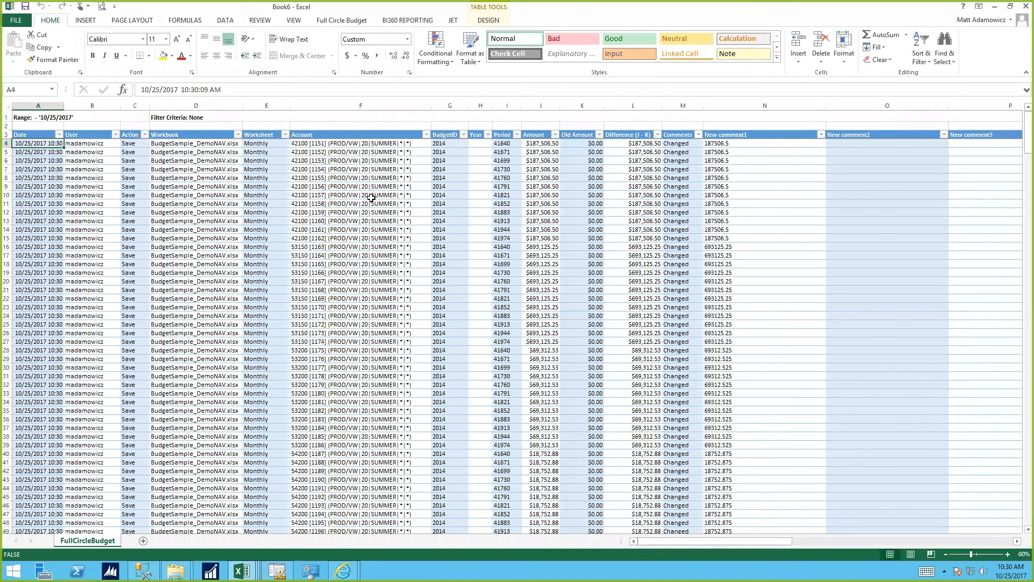
pyautogui.moveTo(371, 144); pyautogui.dragTo(371, 308)
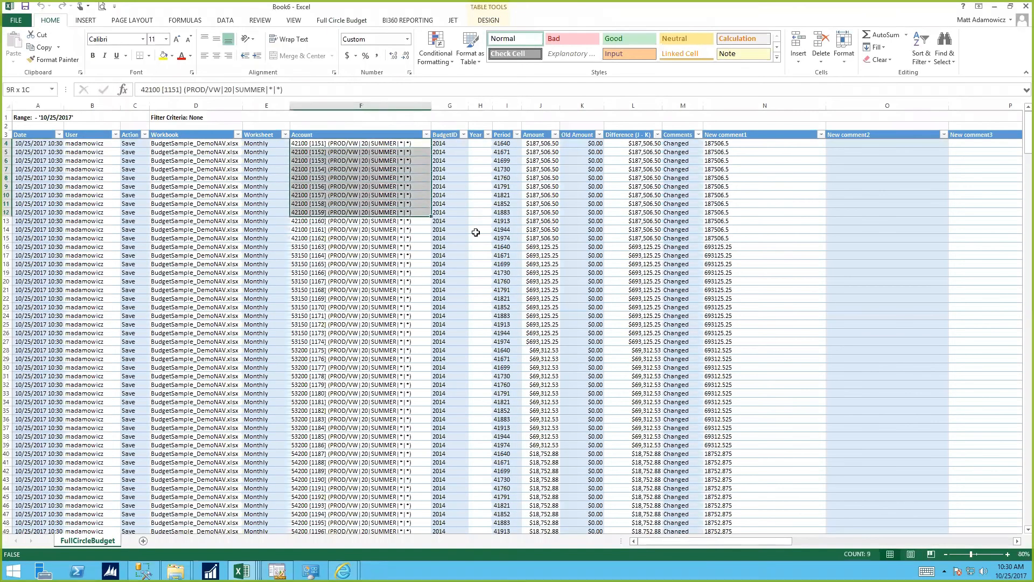
pyautogui.moveTo(457, 156); pyautogui.dragTo(453, 241)
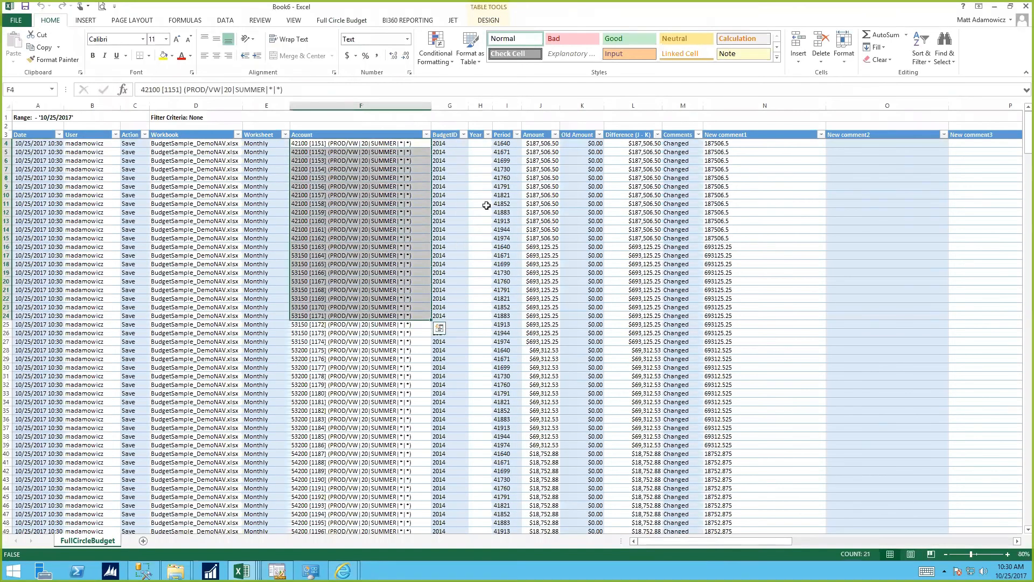
pyautogui.click(509, 178)
pyautogui.click(550, 178)
pyautogui.click(581, 178)
pyautogui.click(714, 188)
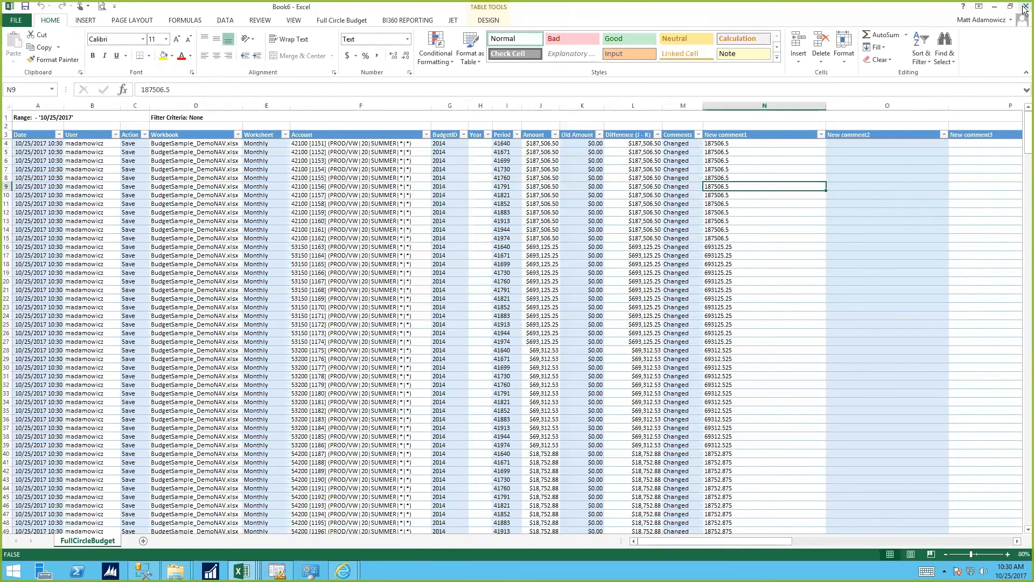
pyautogui.click(1025, 7)
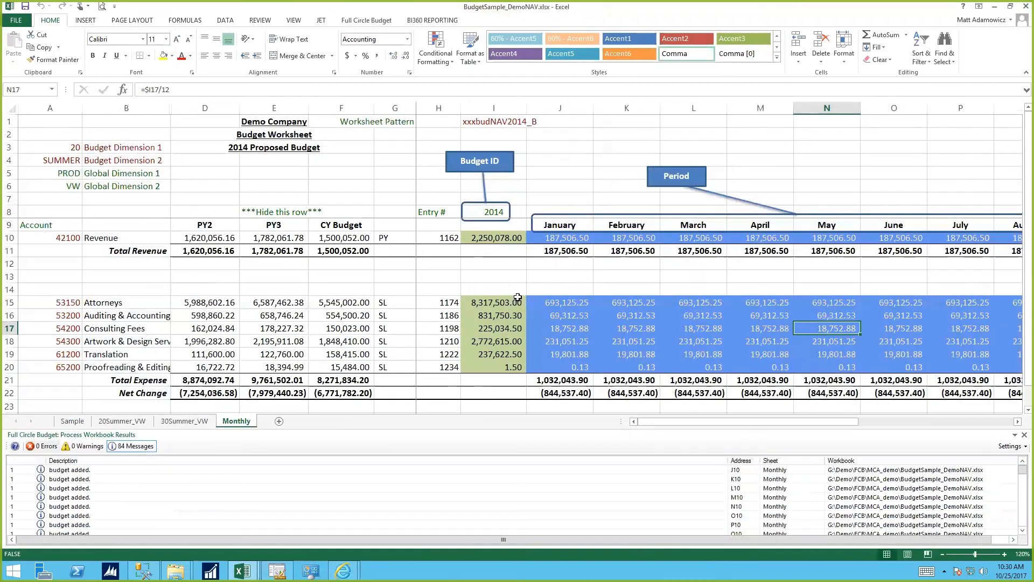